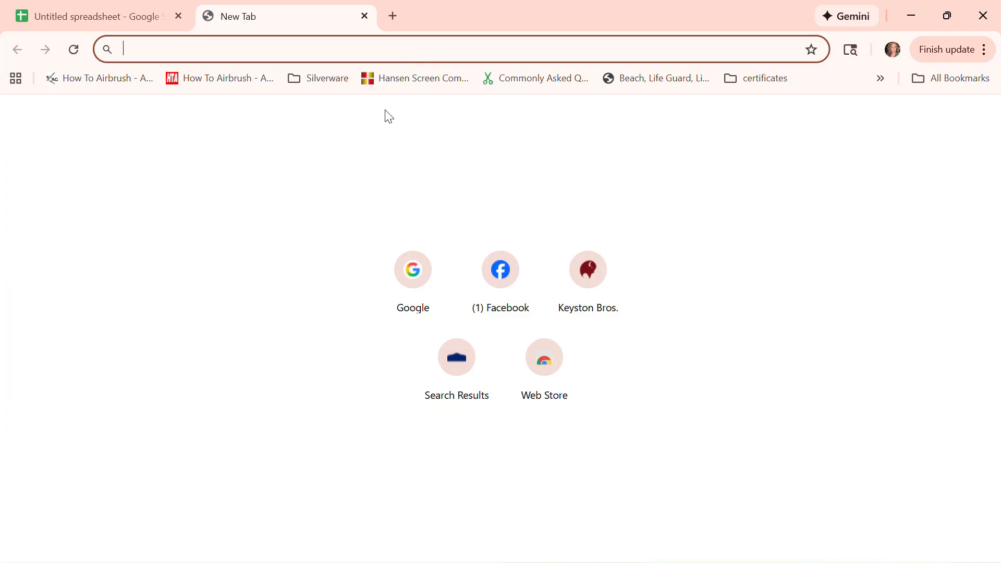
Go to Google Sheets from the Google homepage and create a new blank spreadsheet.
click(415, 286)
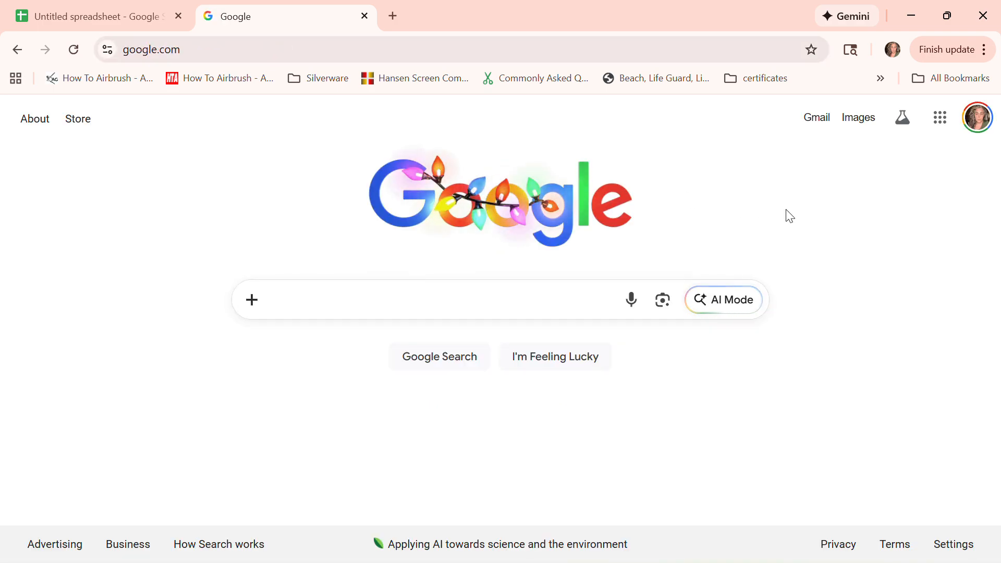
click(944, 118)
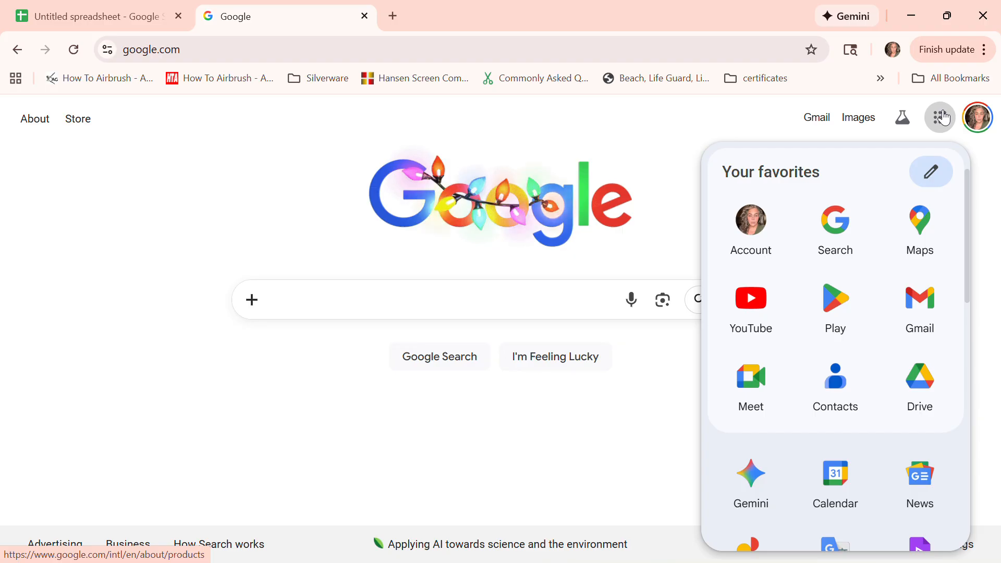
scroll(835, 344, down, 4)
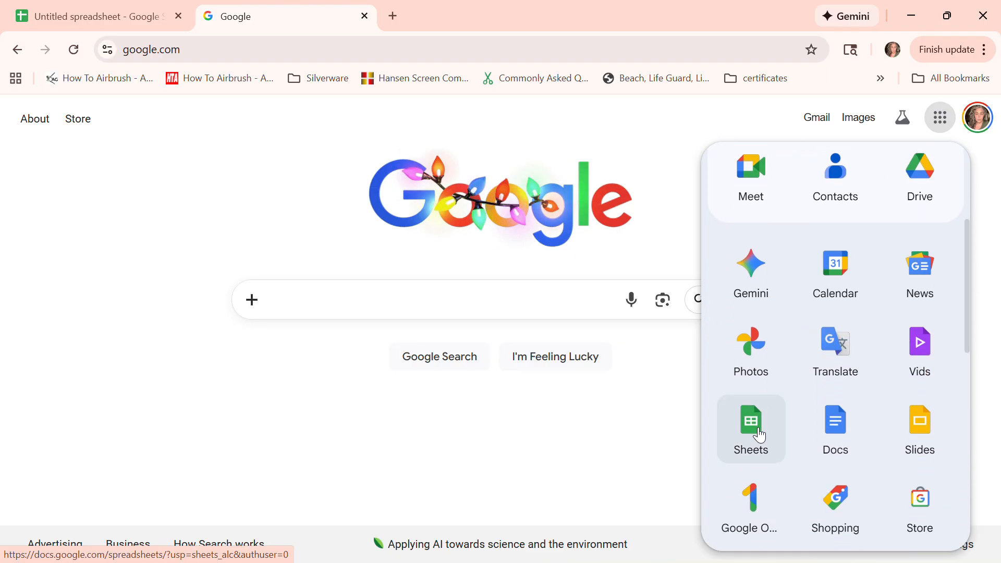
click(754, 430)
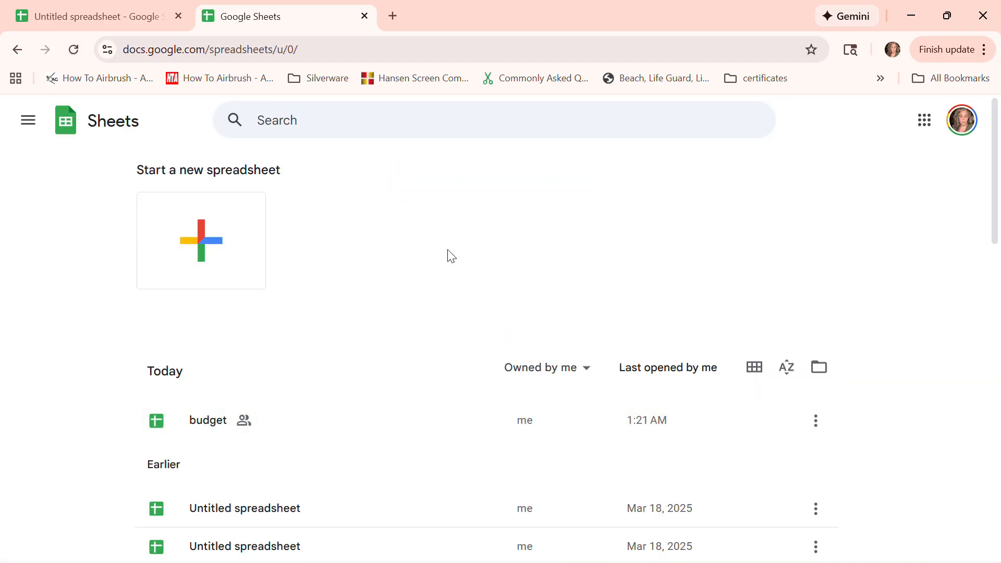
click(205, 248)
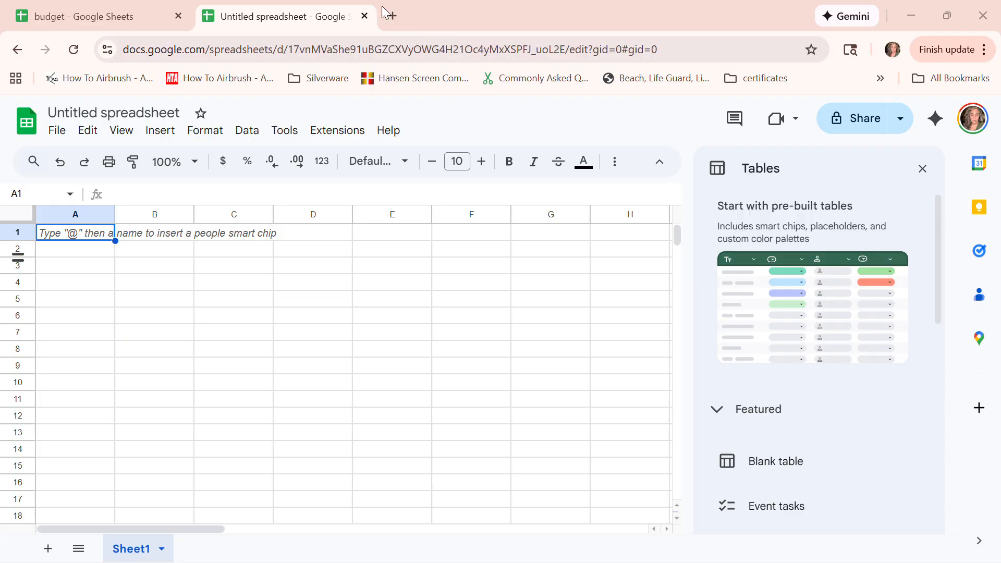
Enter the first income entry in row 2, with S1 in A2 and 1400 in B2.
click(73, 255)
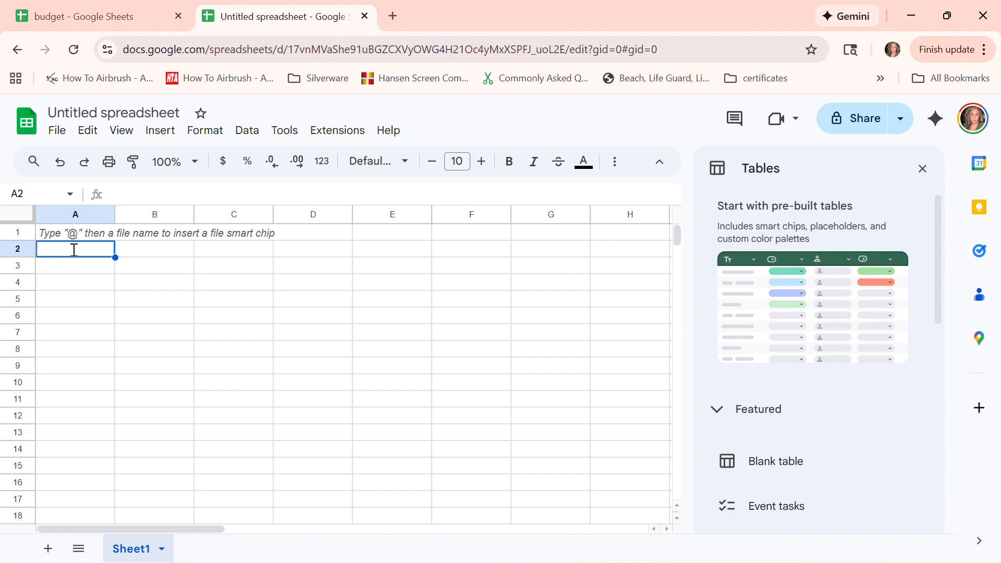
text(Sq)
key(BackSpace)
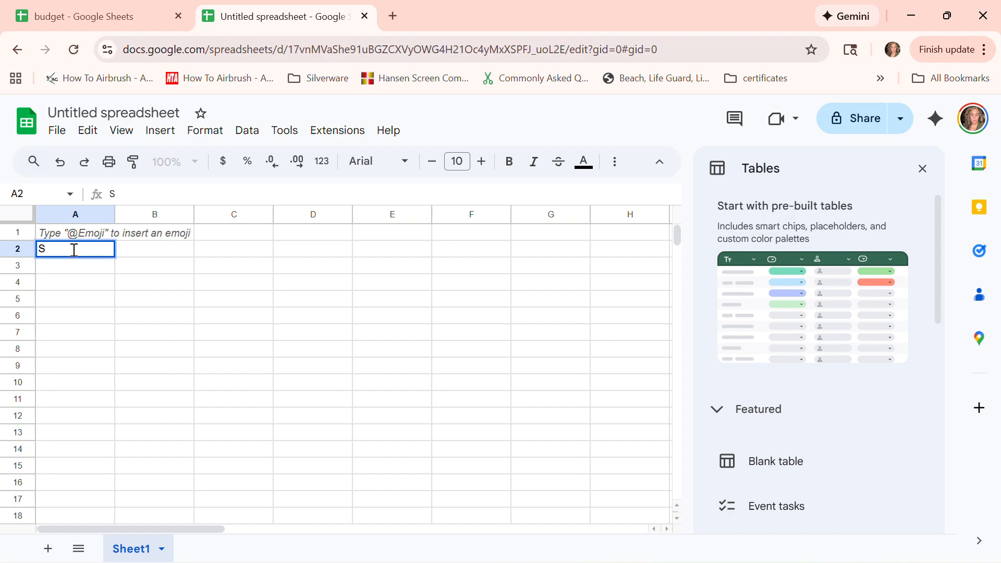
text(1)
key(Tab)
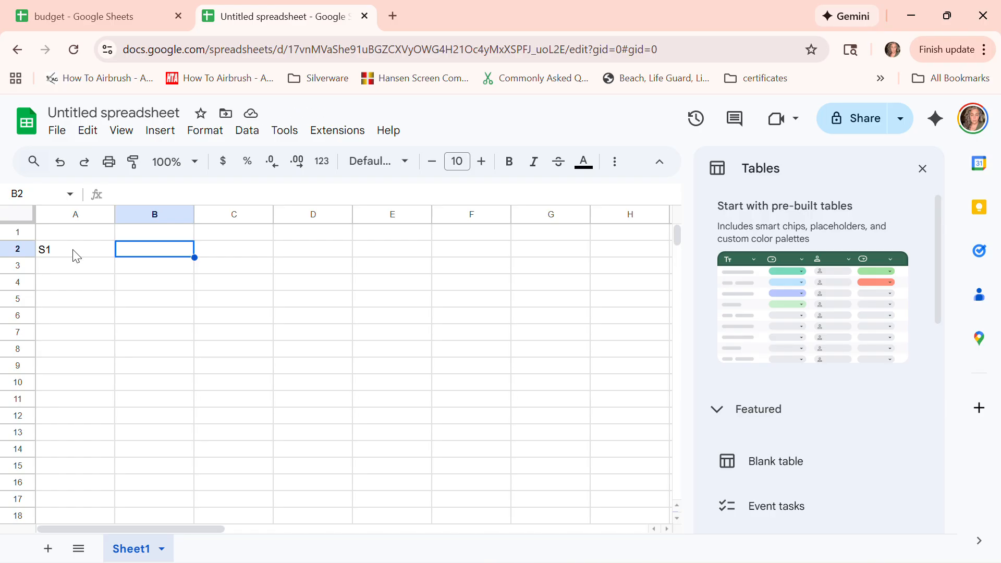
text(1)
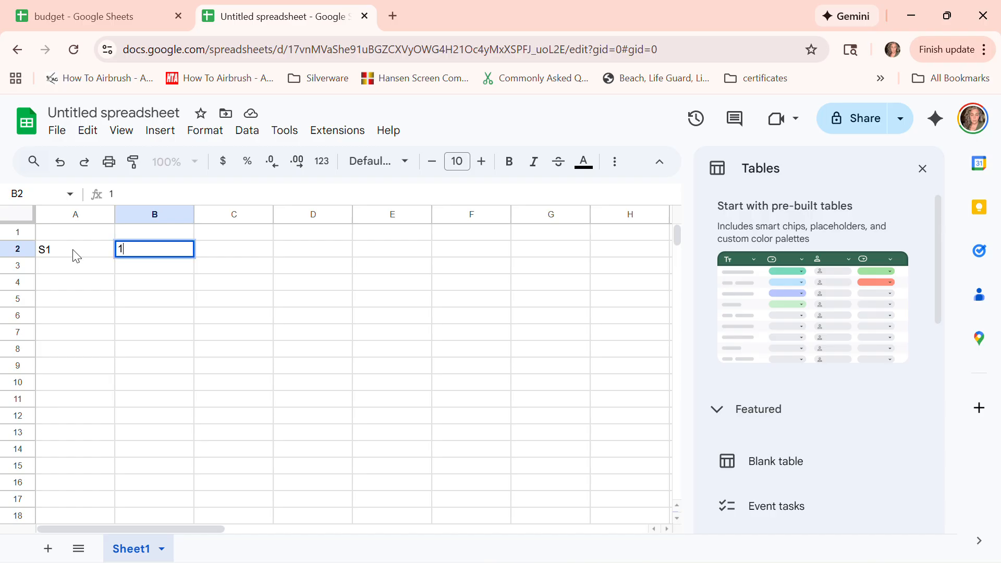
text(400)
click(76, 255)
key(Down)
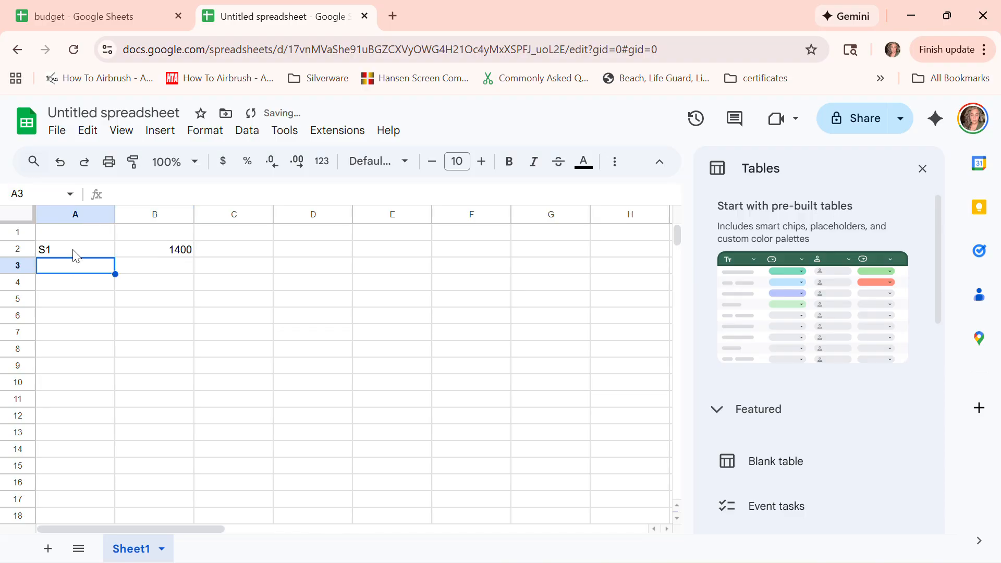
Enter the second income entry in row 3, with S2 in A3 and 650 in B3.
text(s2)
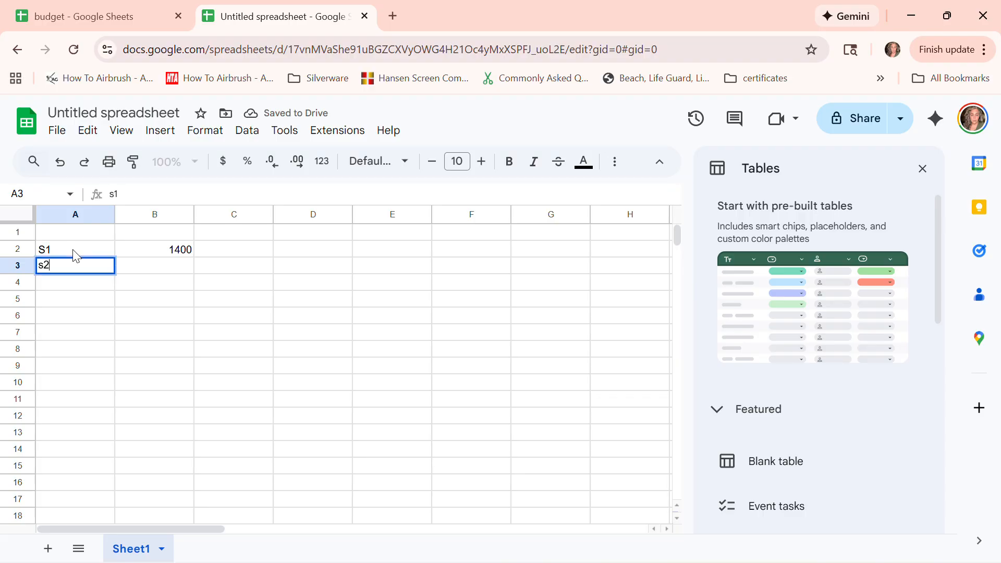
key(BackSpace)
key(BackSpace)
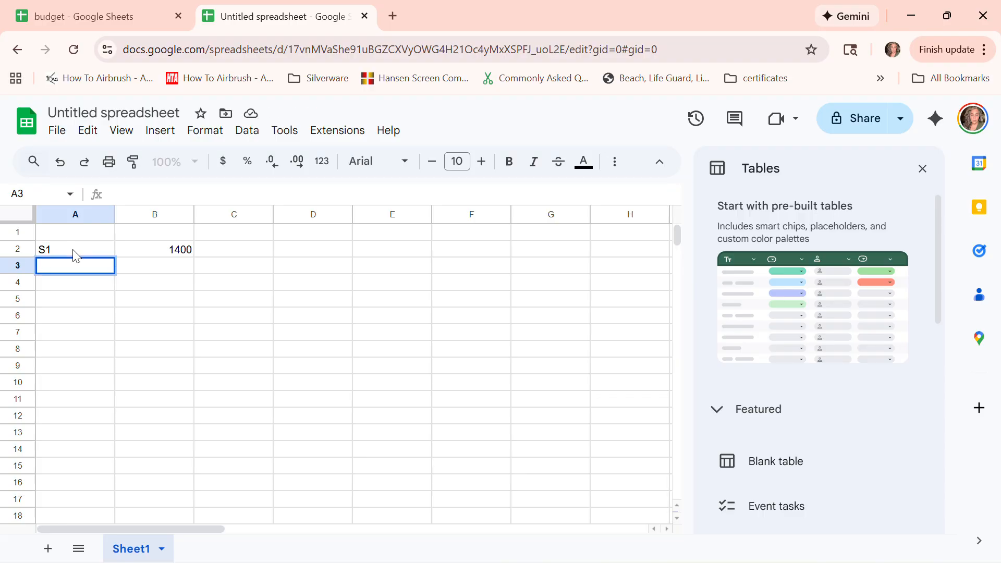
text(S2)
key(Tab)
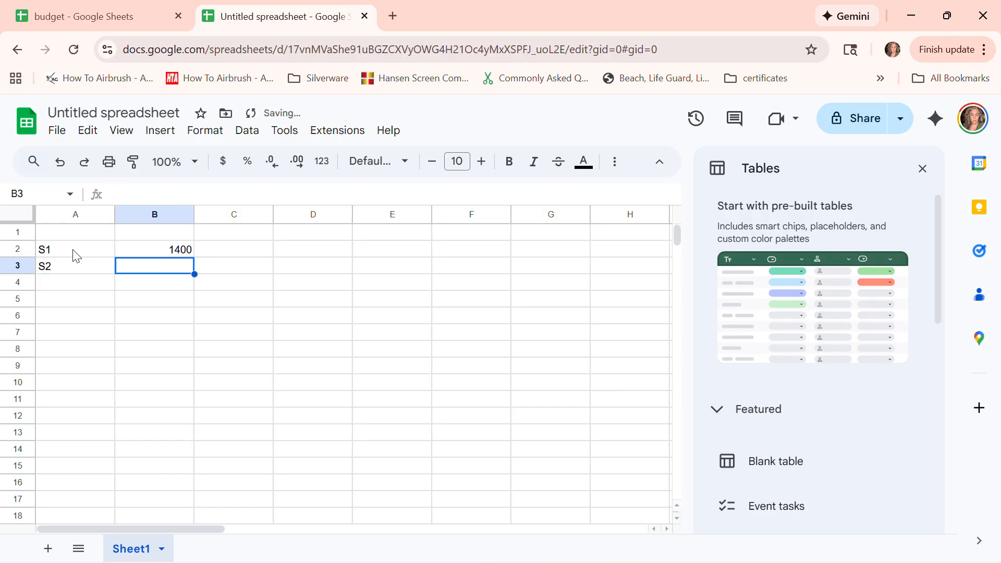
text(650)
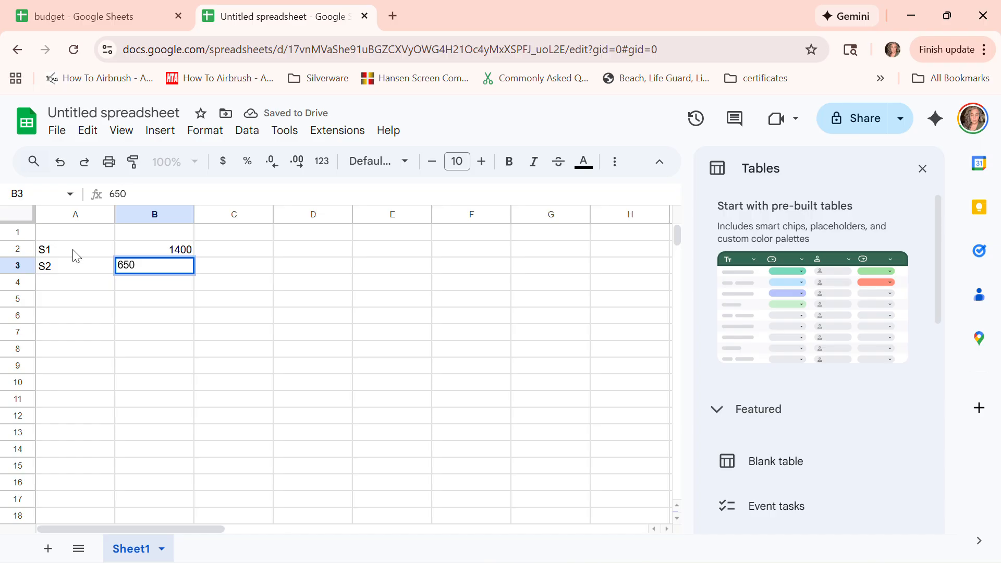
key(shift+Tab)
key(Down)
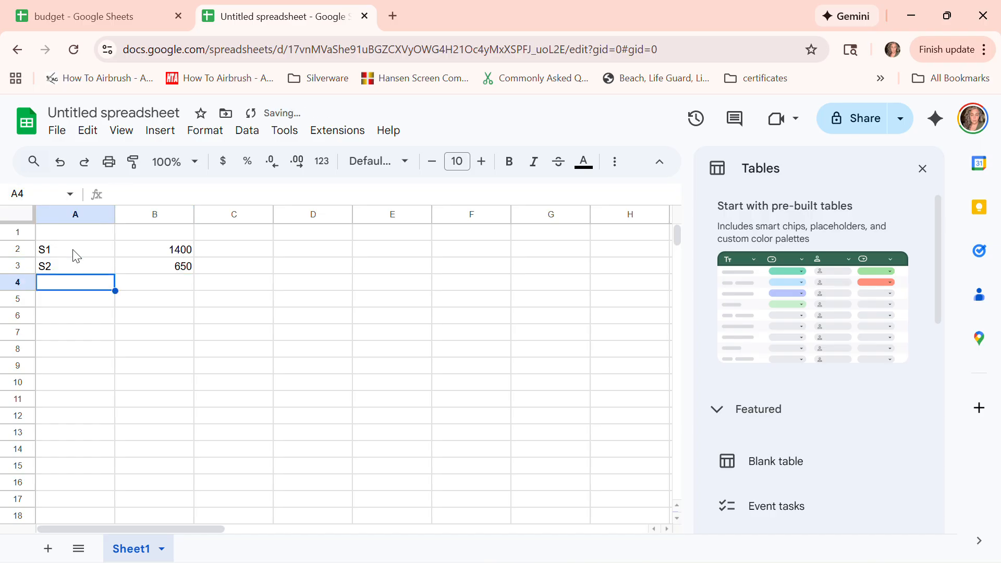
Enter the third income entry in row 4, with B1 in A4 and 1200 in B4.
text(B)
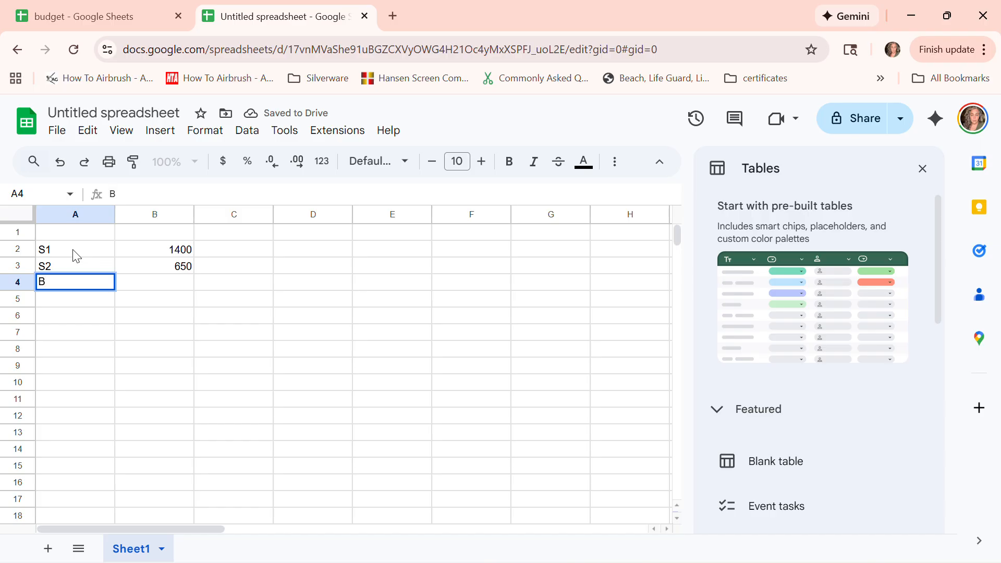
text(1)
key(Tab)
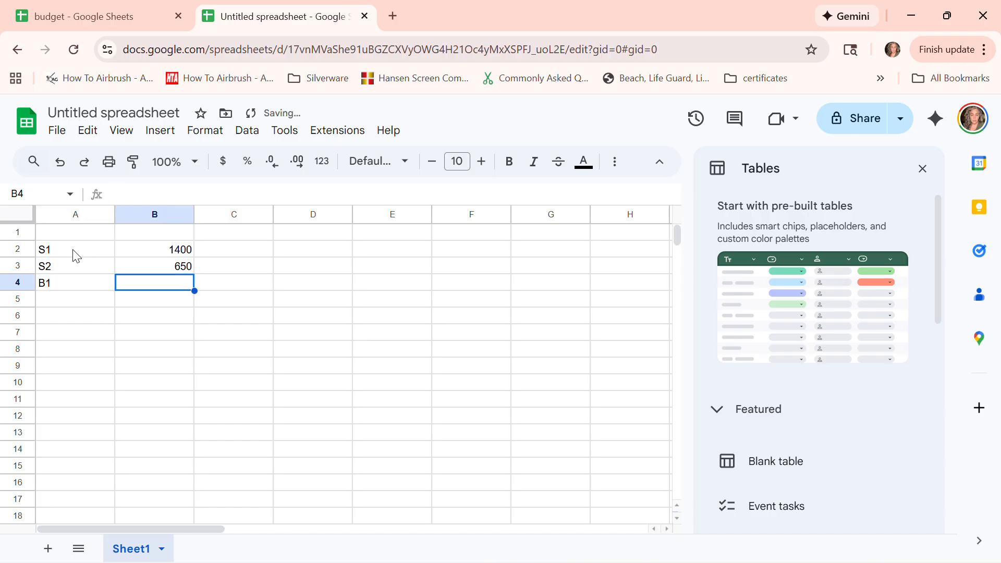
text(1200)
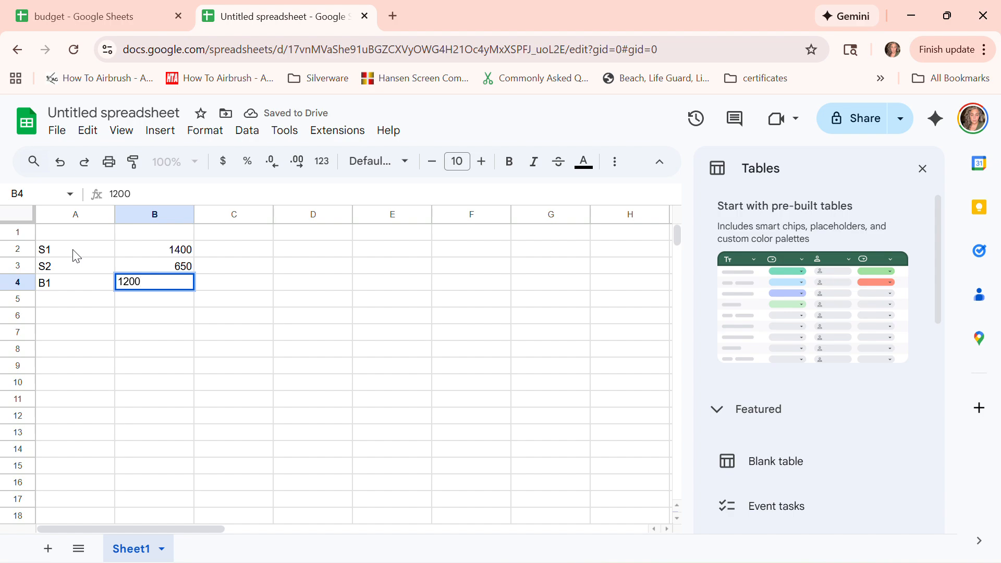
key(Return)
key(Left)
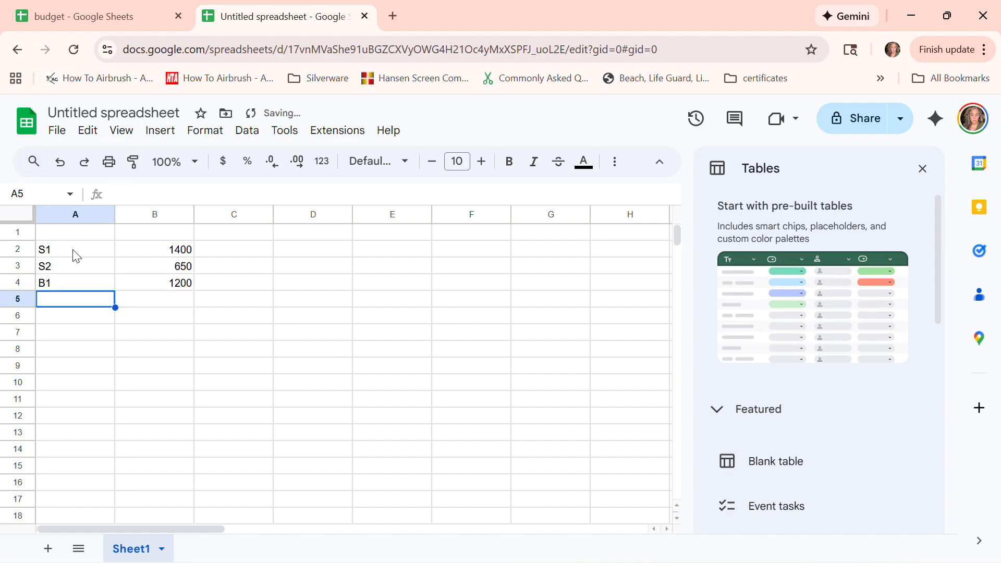
Enter the fourth income entry in row 5, with B2 in A5 and 1200 in B5.
text(b2)
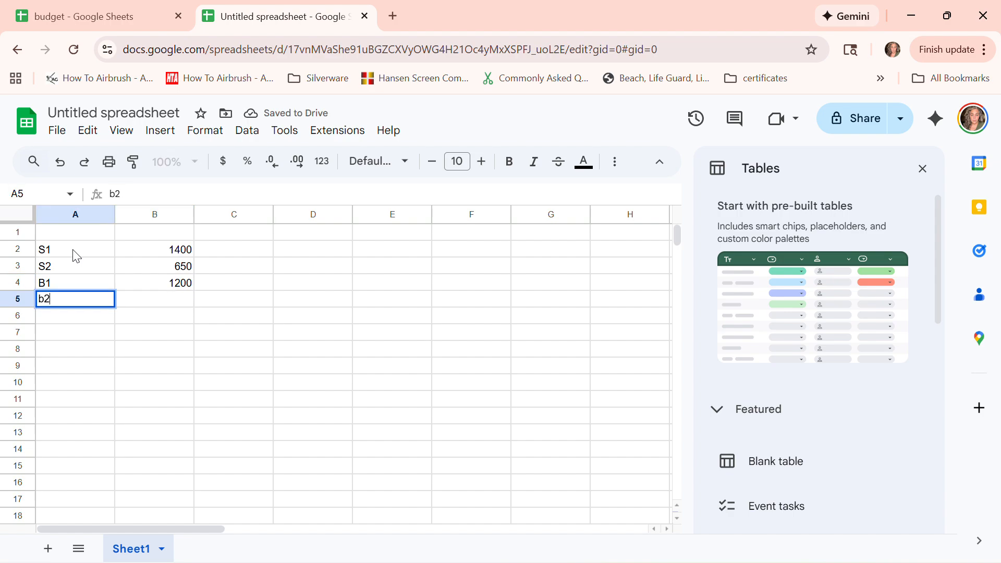
key(BackSpace)
key(BackSpace)
text(B2)
key(Tab)
text(1)
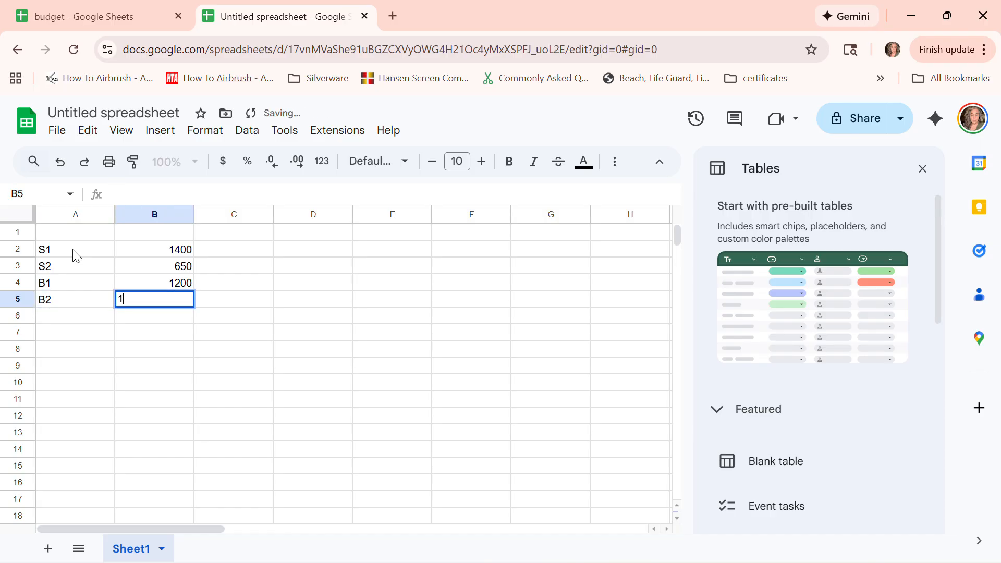
text(200)
key(Tab)
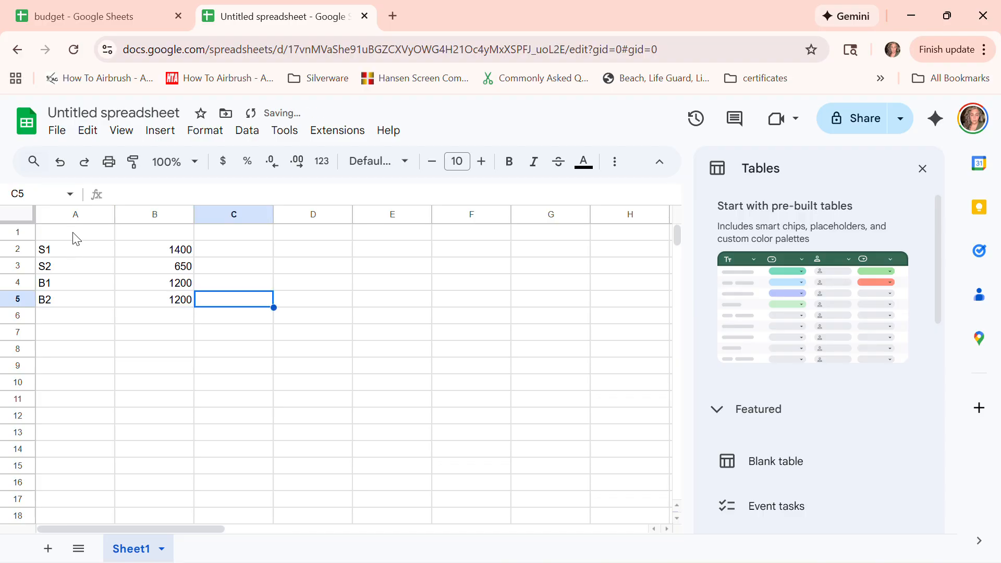
Add the section headings Income in cell A1 and Payments in cell A7.
click(60, 236)
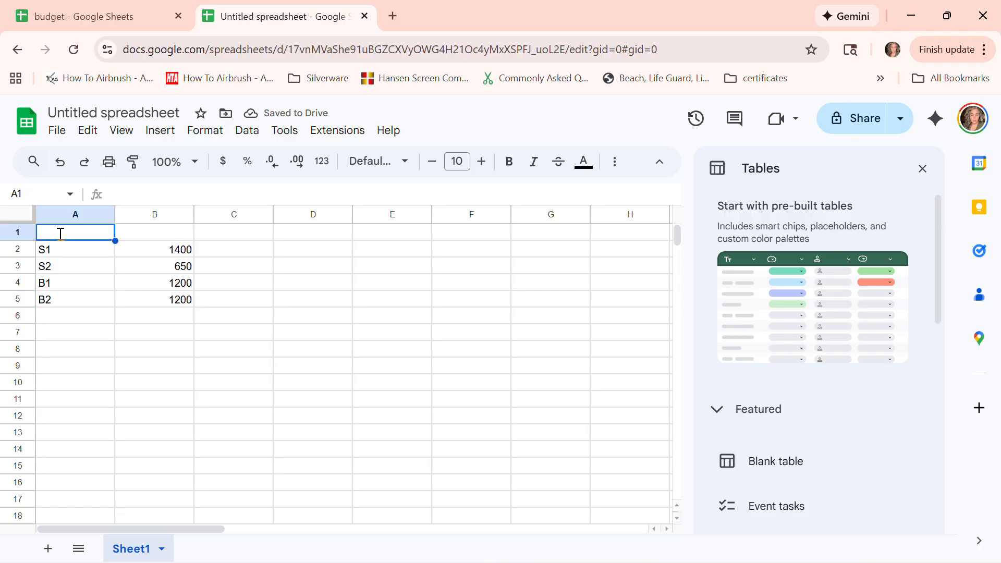
text(INco)
key(BackSpace)
key(BackSpace)
key(BackSpace)
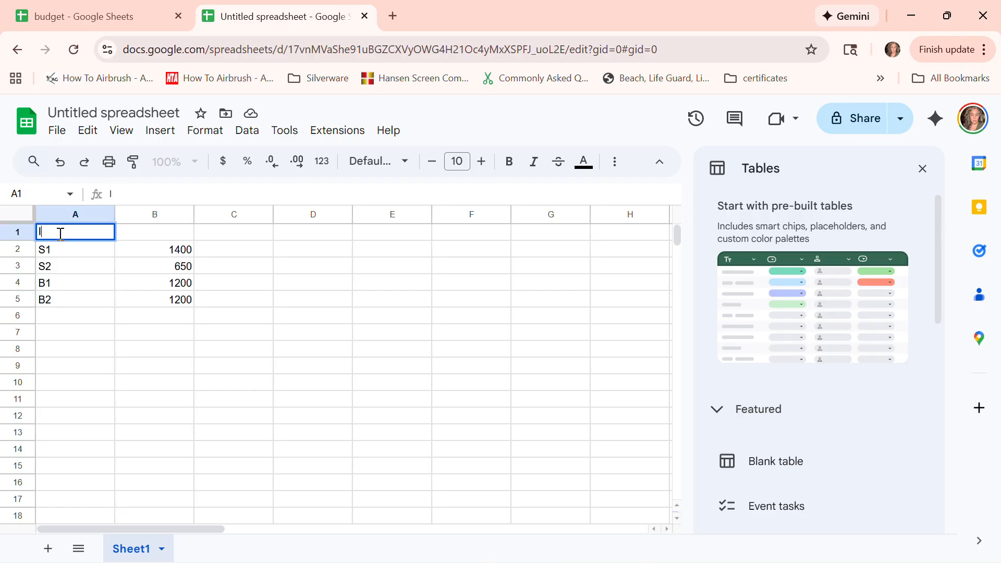
text(ncome)
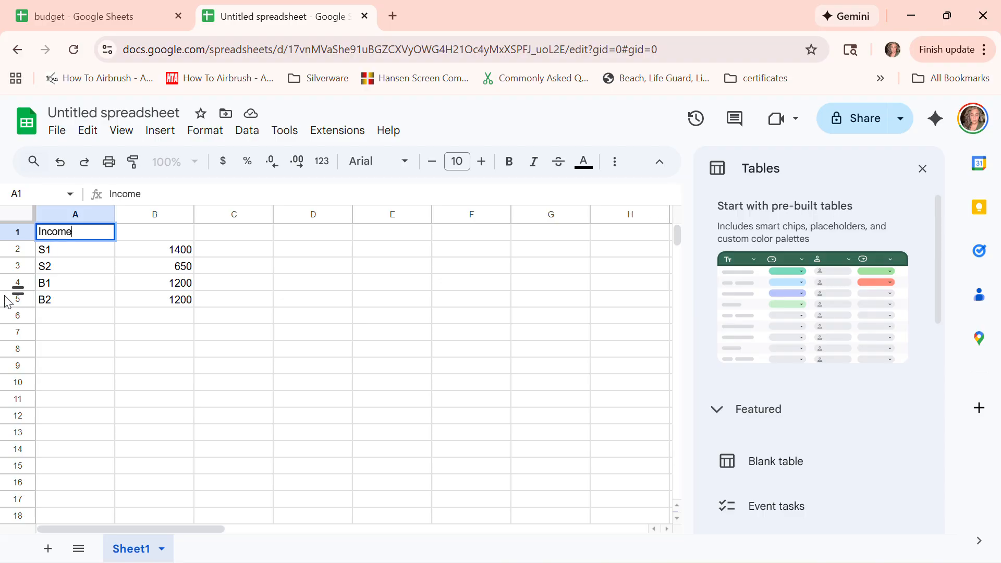
click(48, 338)
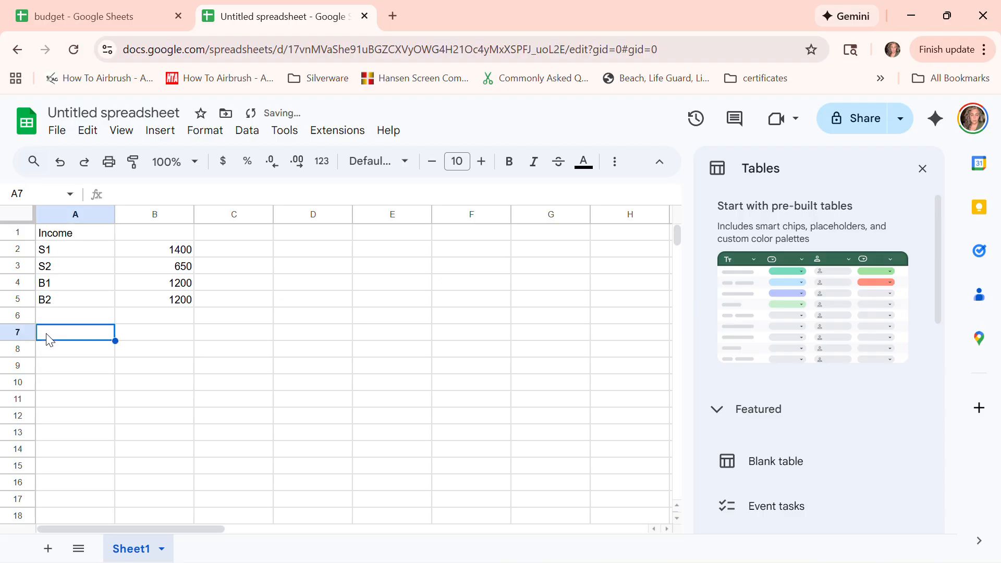
text(Payments)
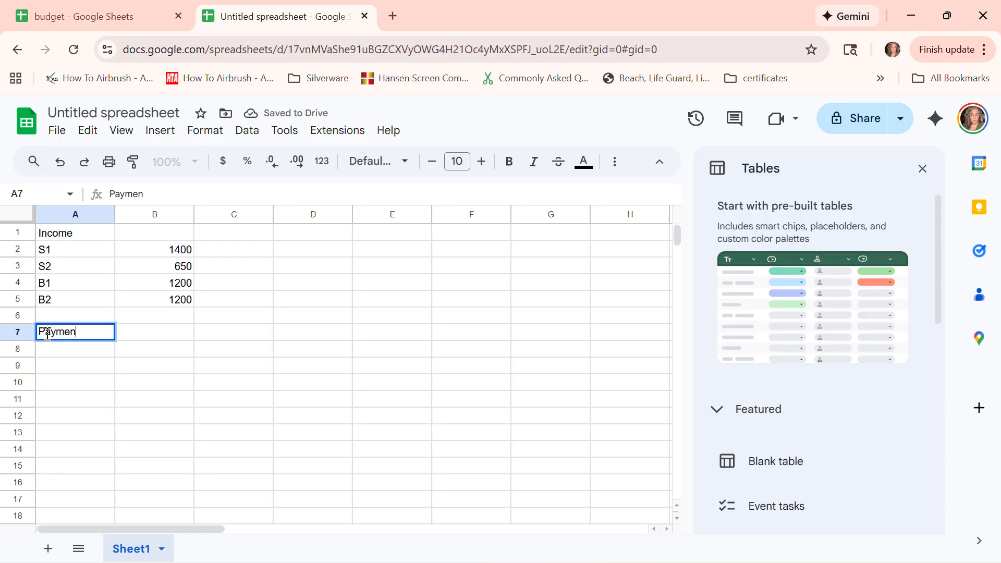
Fill the Income heading cell A1 with bright green.
click(85, 236)
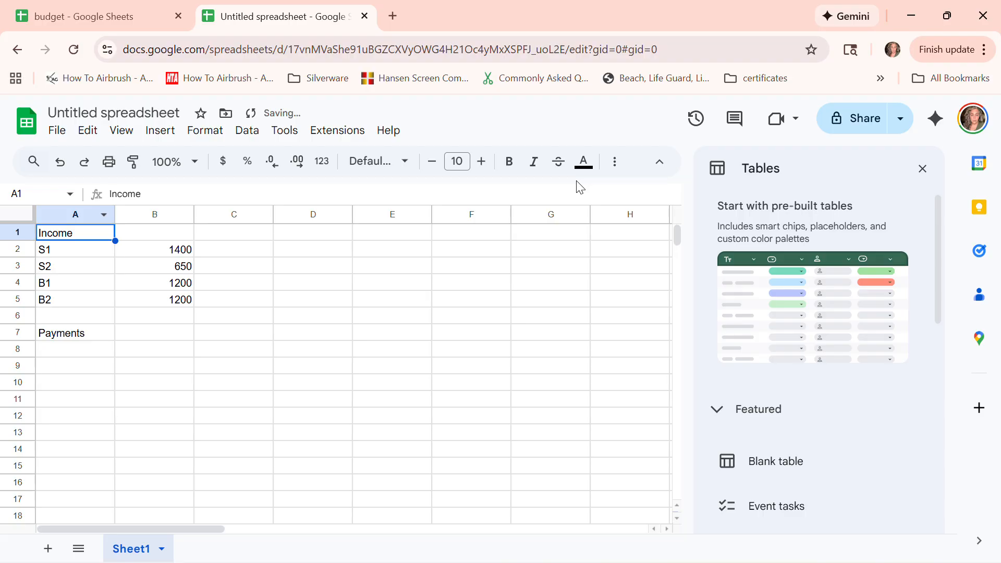
click(589, 173)
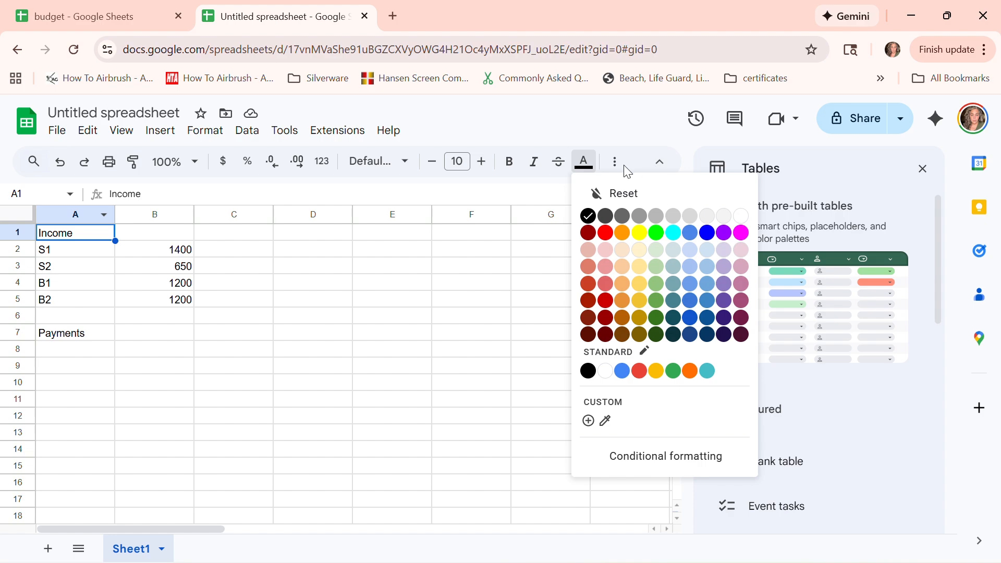
click(614, 164)
click(615, 167)
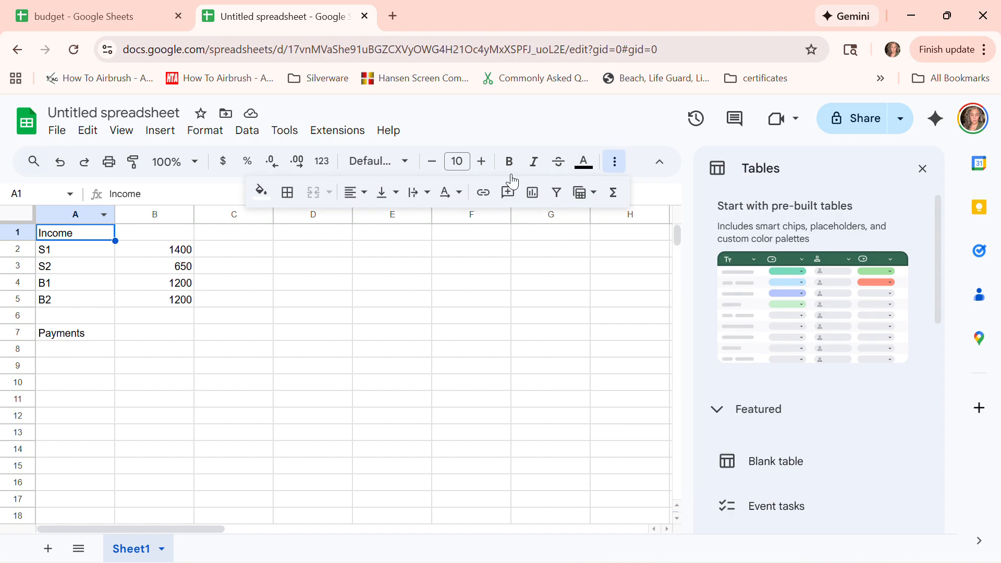
click(267, 195)
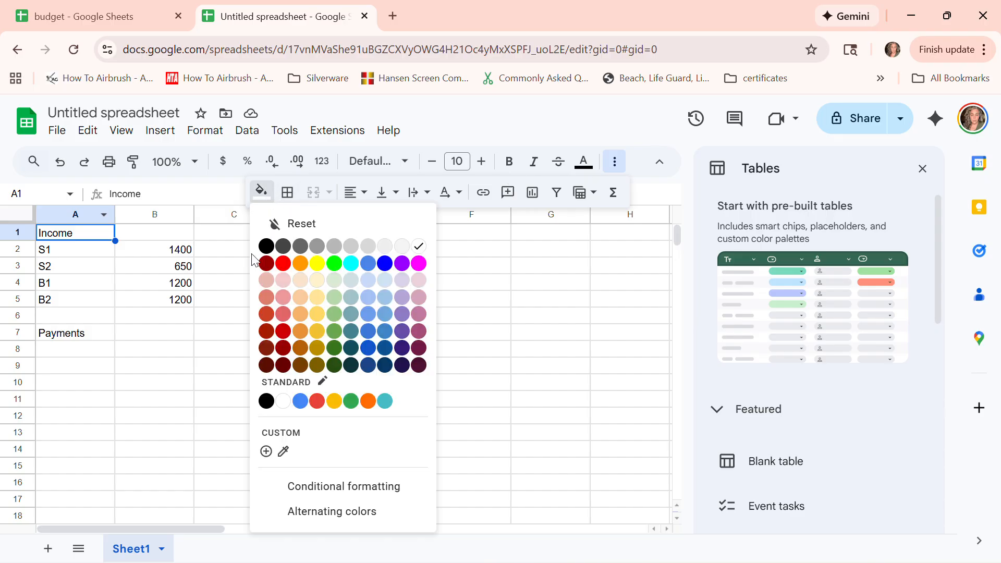
click(336, 264)
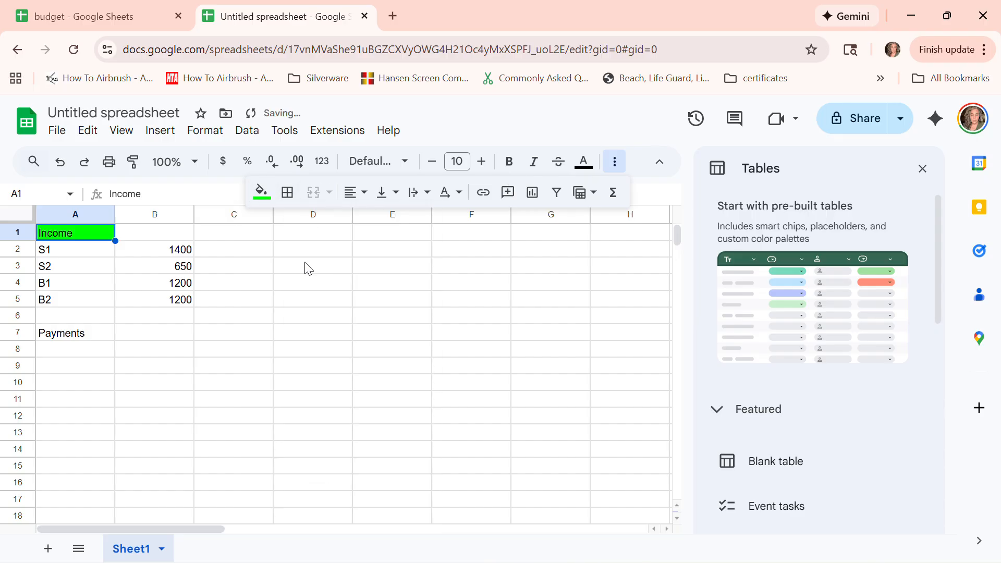
Fill the expense section's heading cell A7 with bright red.
click(92, 339)
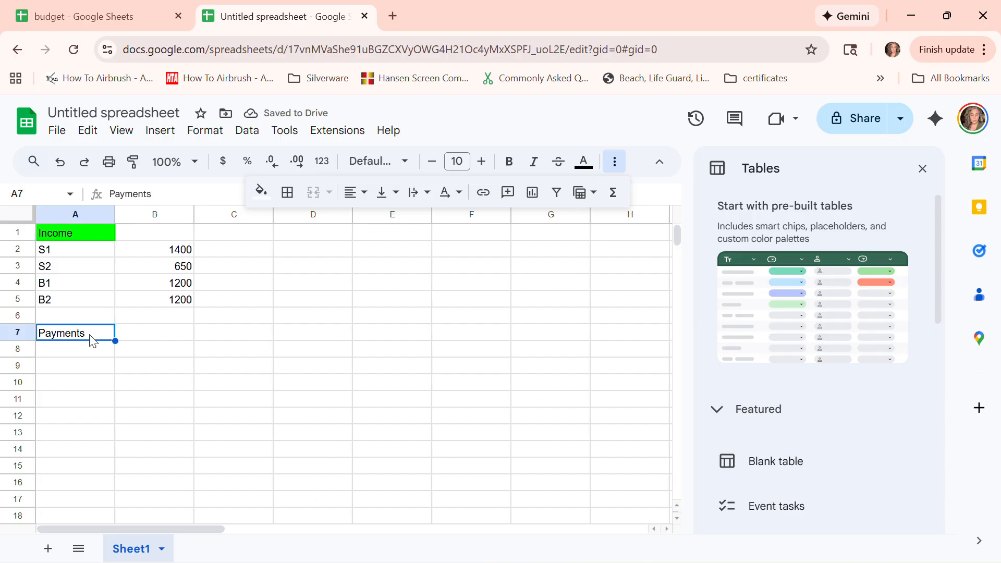
text(-0)
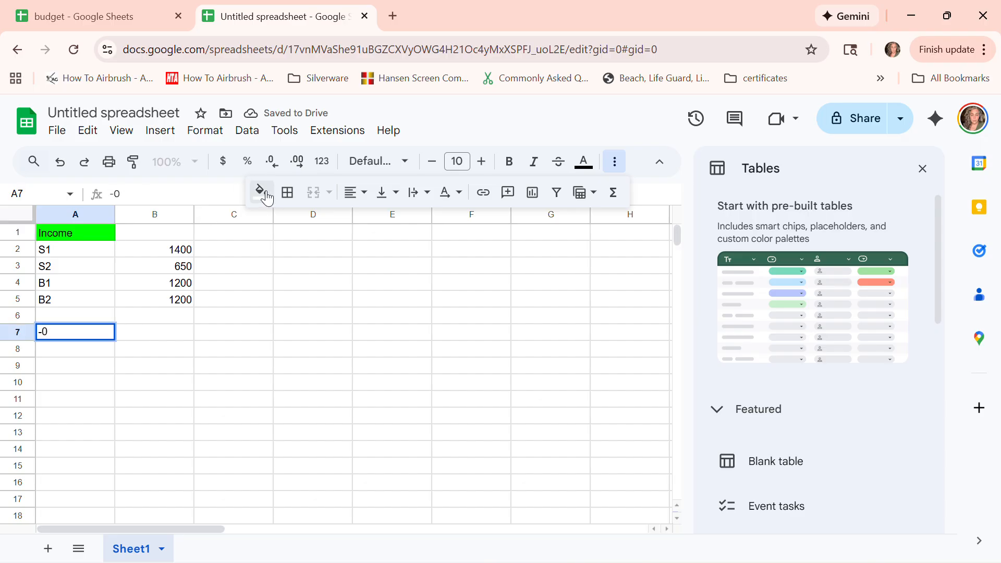
click(260, 193)
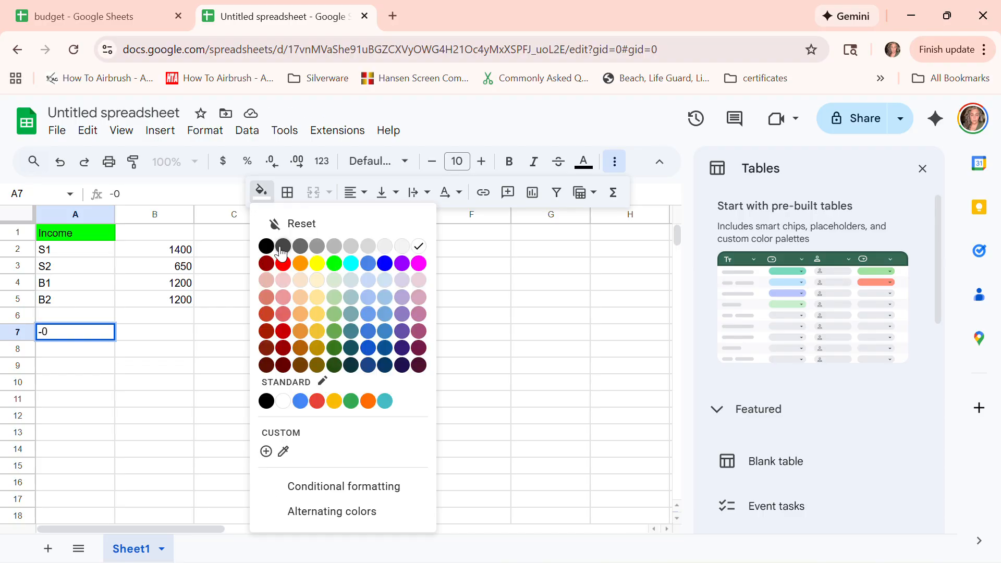
click(283, 263)
click(284, 266)
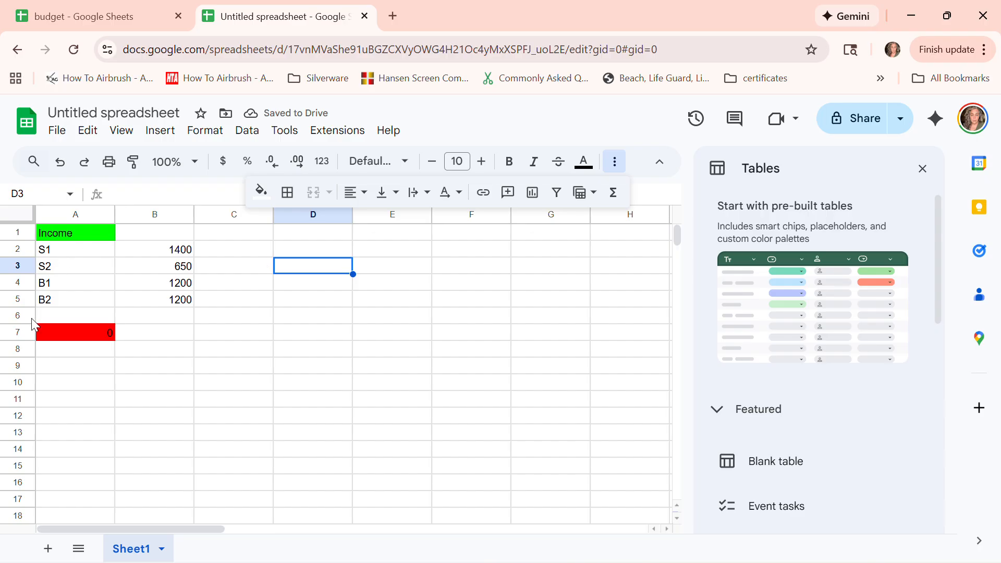
Replace the content of the red heading cell A7 with Expenses.
click(52, 336)
text(Ex)
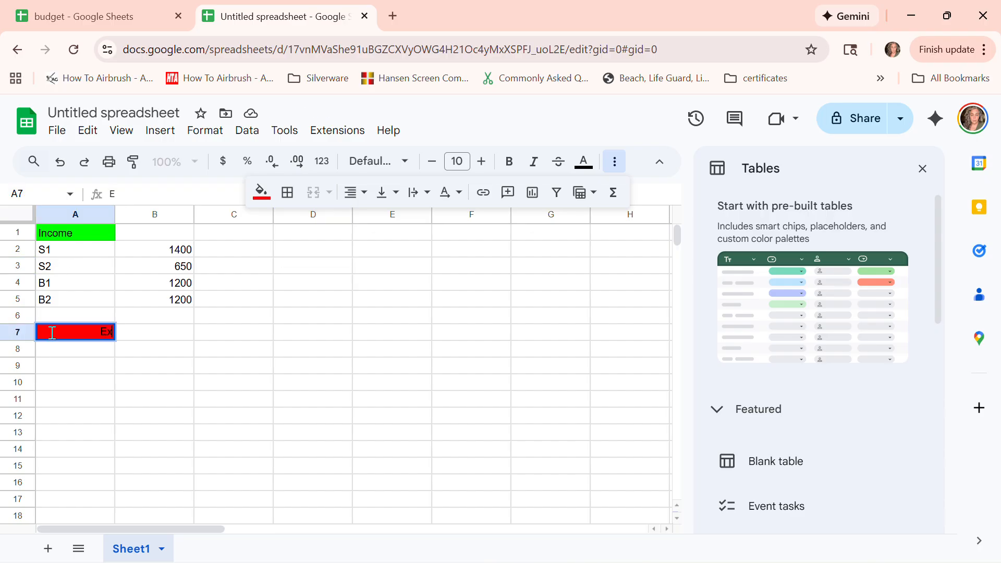
text(pensea)
key(BackSpace)
text(s)
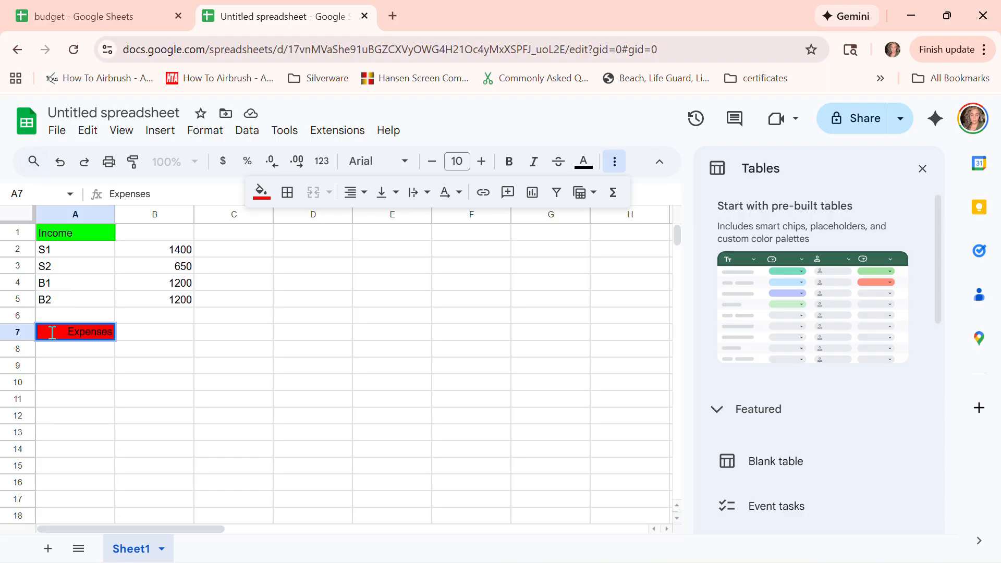
key(Tab)
Enter the first expense in row 8, with Mortgage in A8, 850 in B8 and 1 in C8.
click(55, 350)
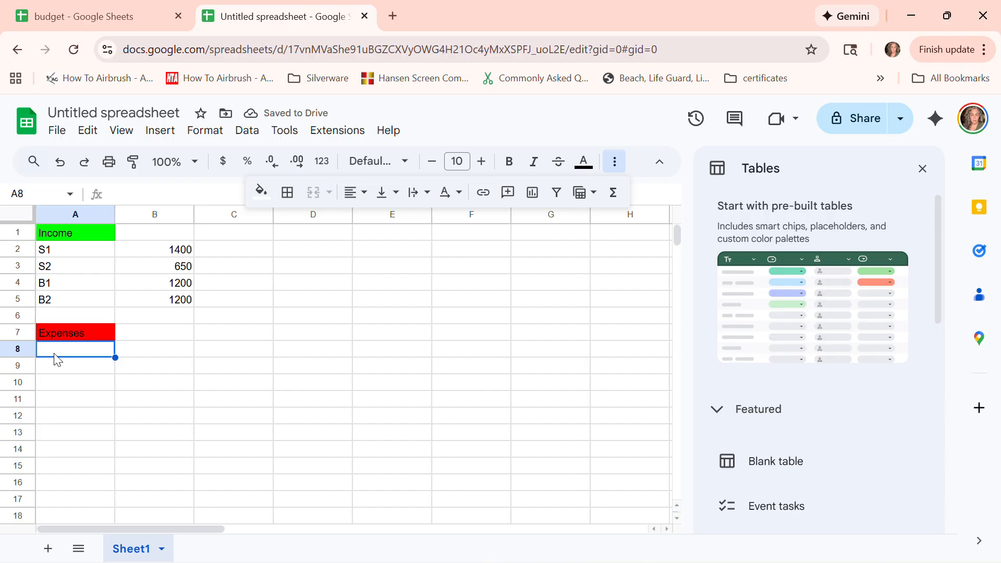
text(Mor)
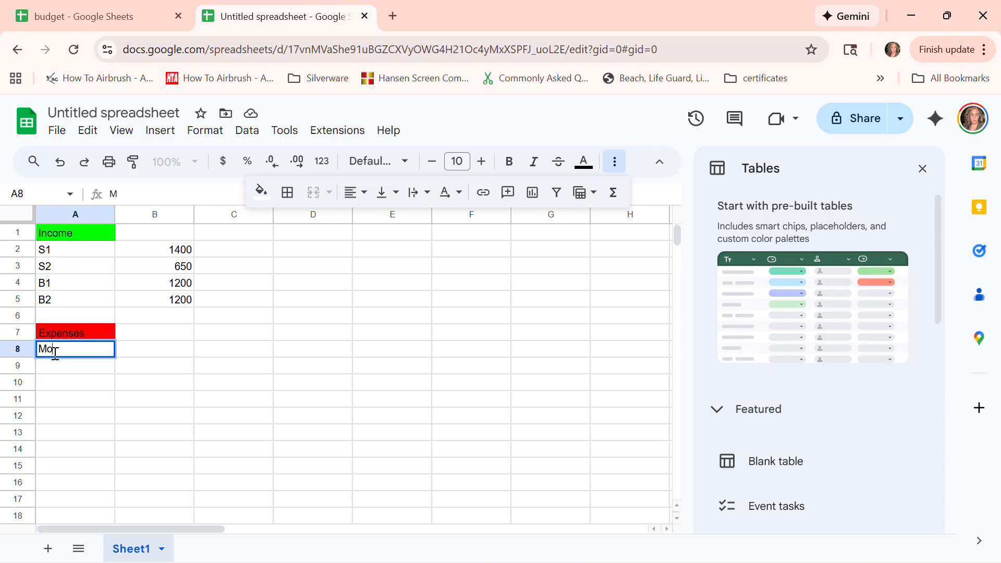
text(tgage)
key(Tab)
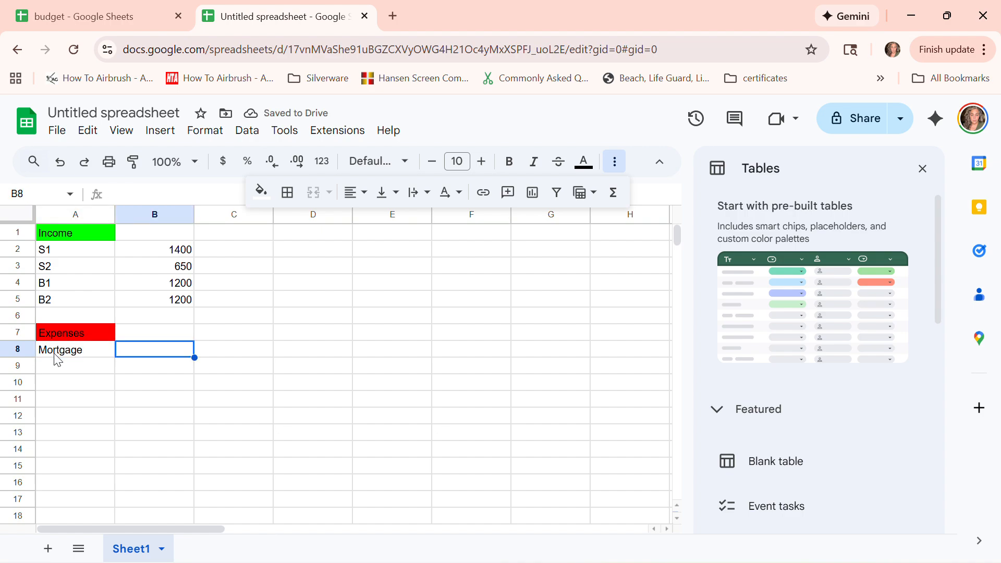
text(850)
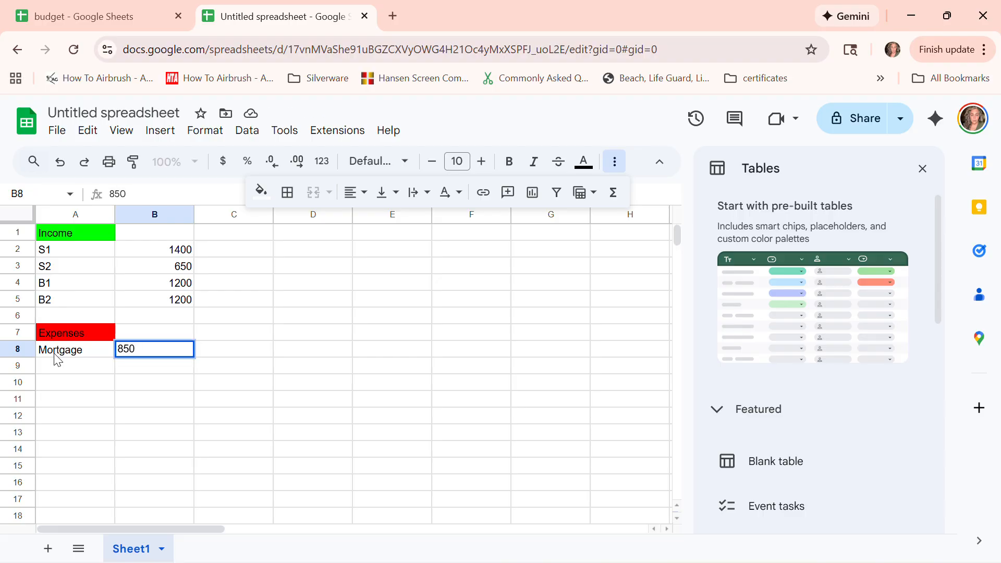
key(Tab)
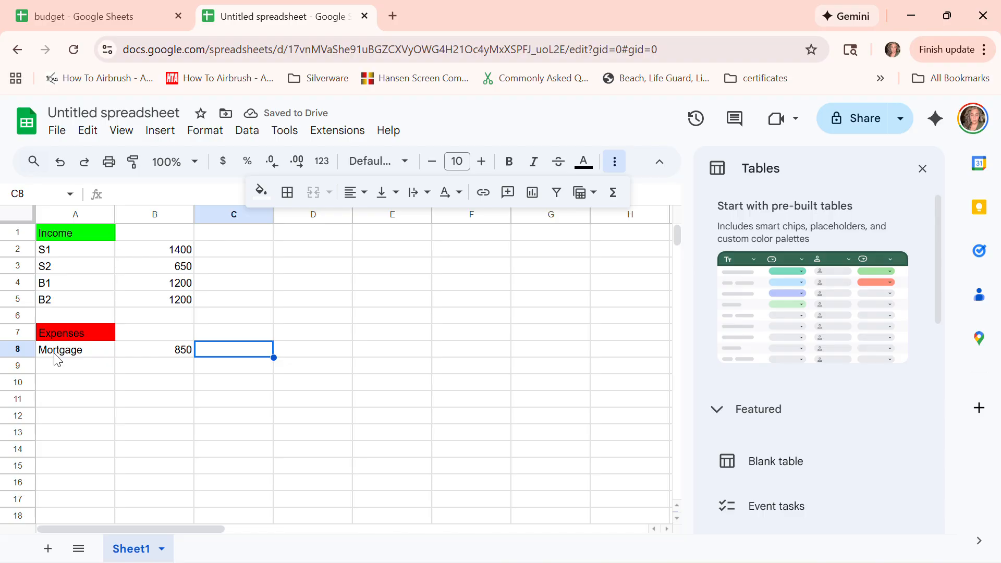
text(1)
key(Tab)
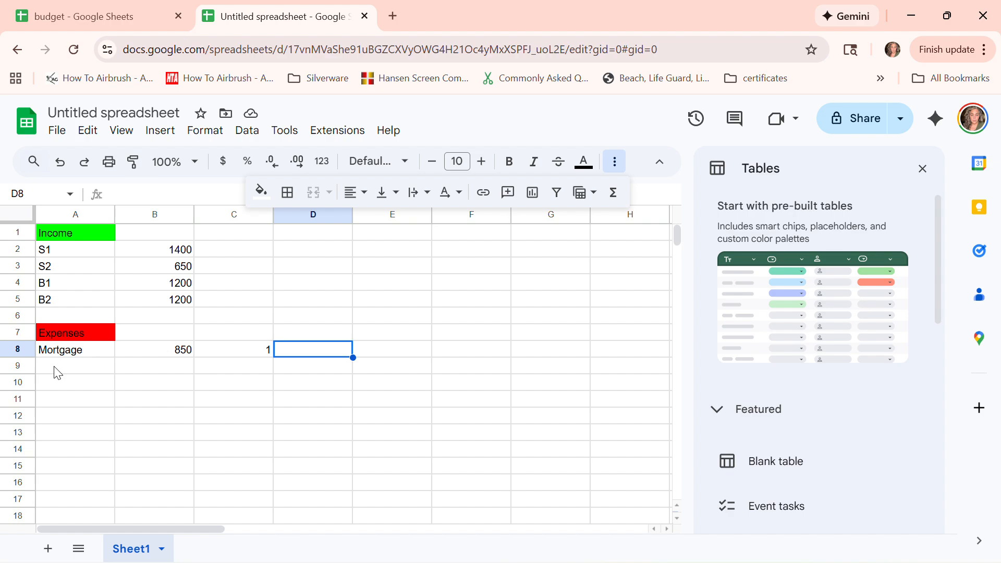
Enter the second expense in row 9, with Debt in A9 and 350 in B9.
click(57, 373)
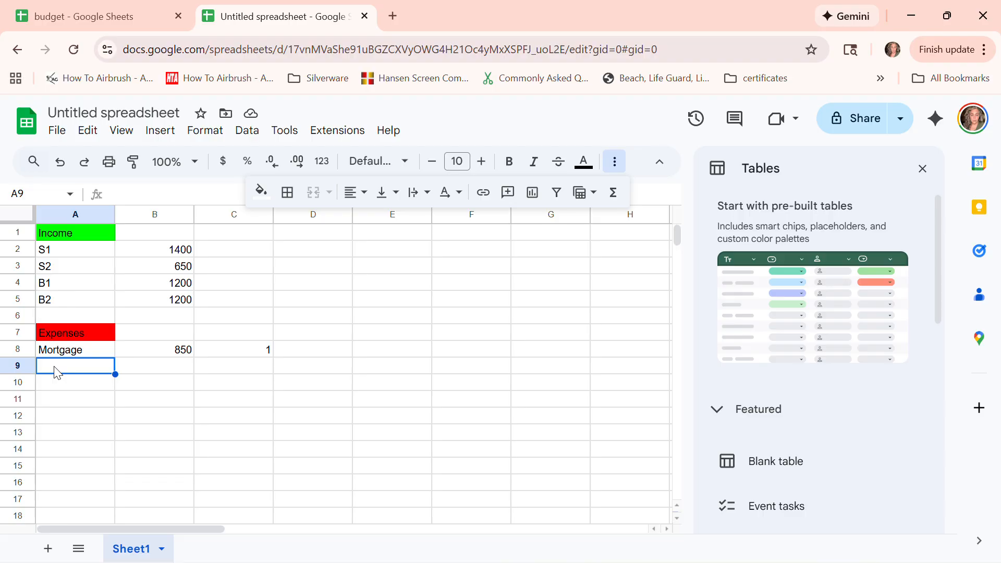
text(de)
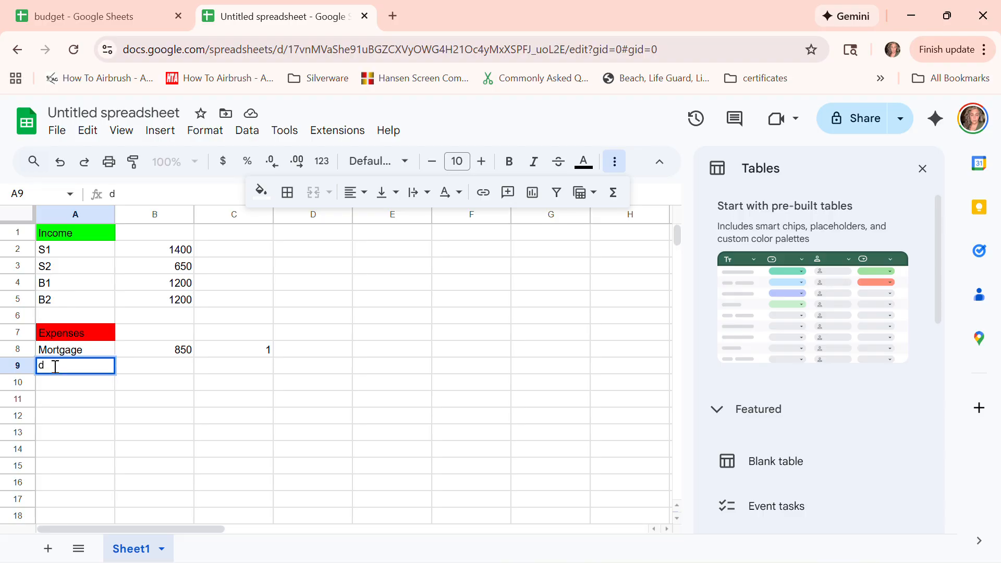
key(BackSpace)
key(BackSpace)
text(deb)
key(BackSpace)
key(BackSpace)
key(BackSpace)
text(Debt)
key(Tab)
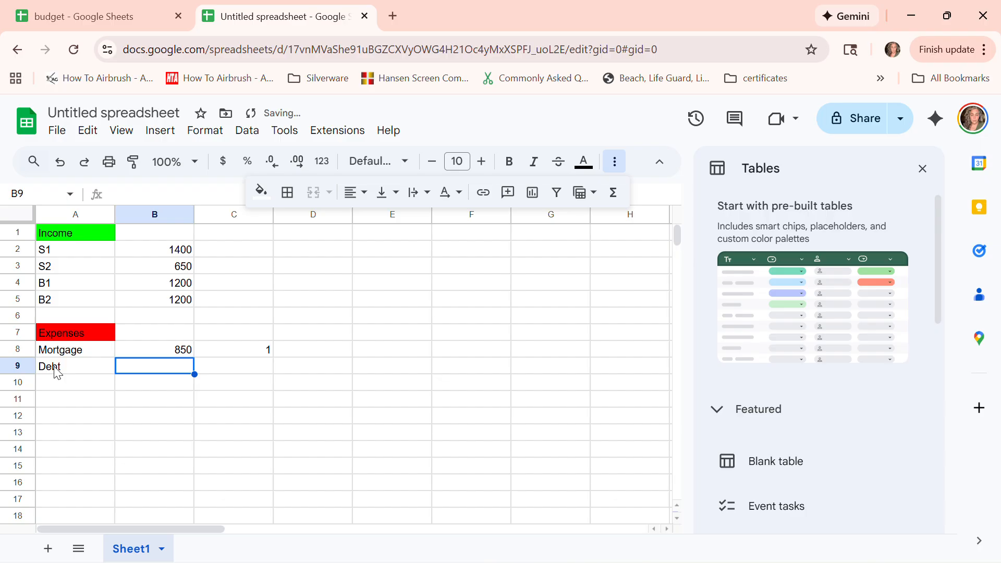
text(350)
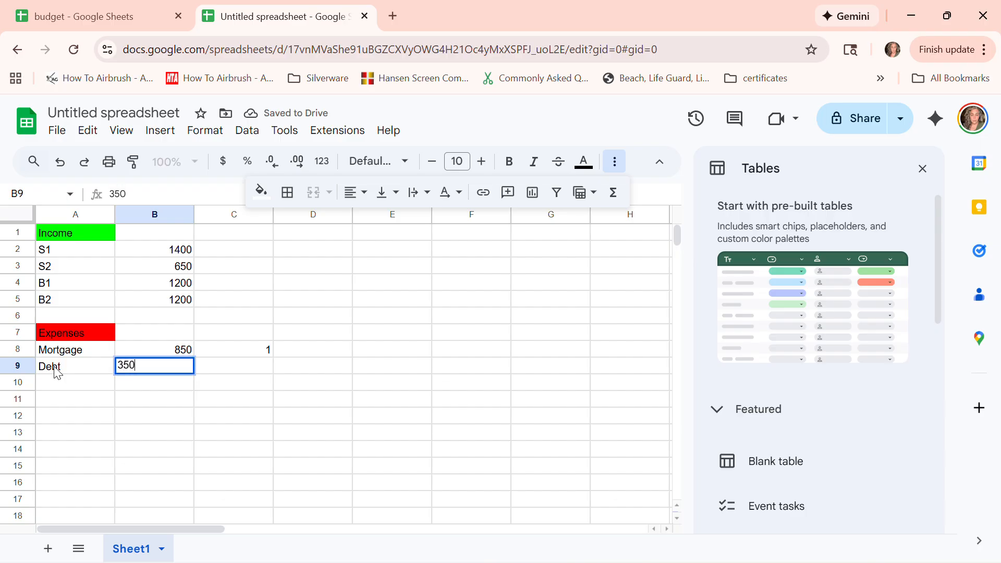
Extend the label in cell A9 to read Debt 1.
click(57, 371)
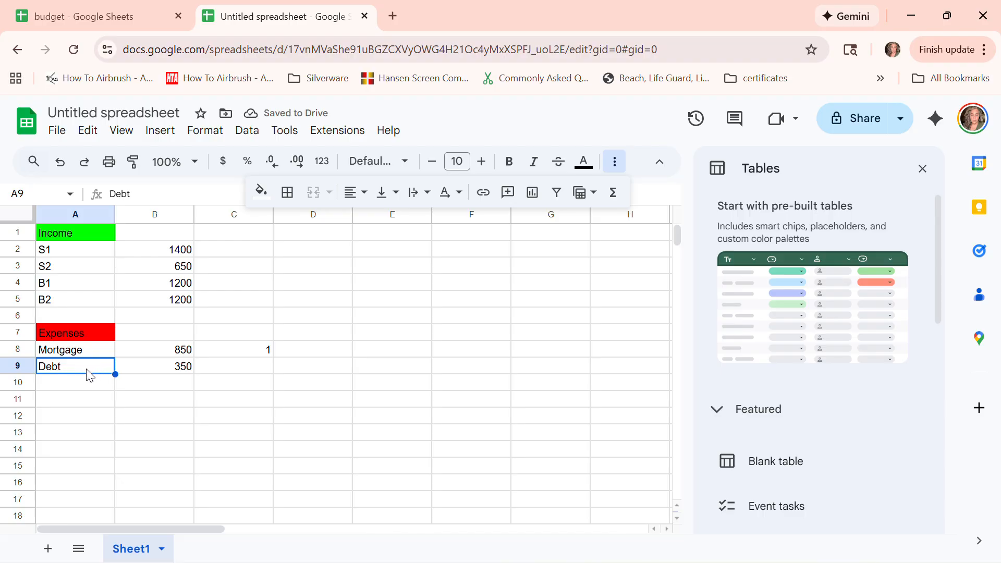
click(148, 194)
text(1)
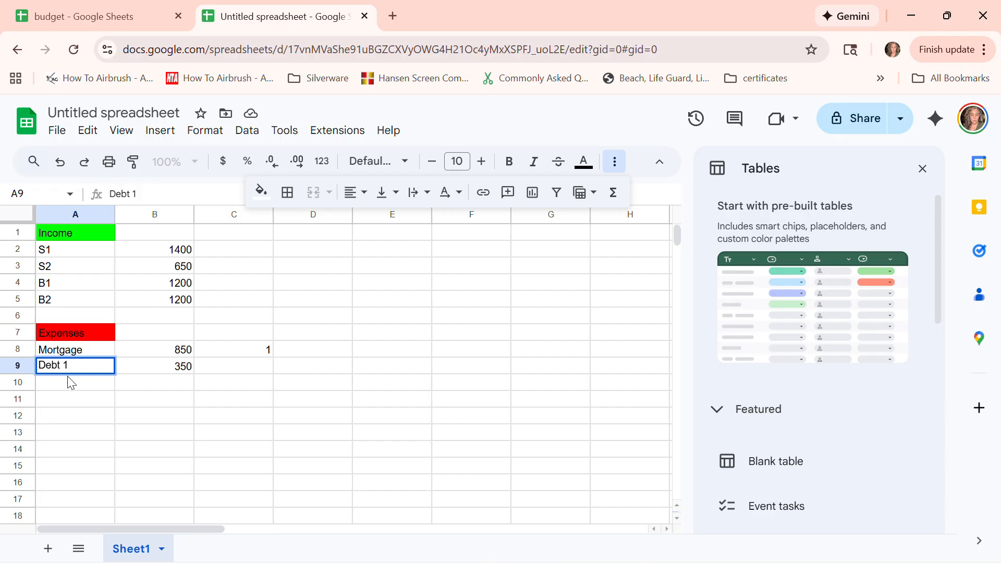
Enter the third expense in row 10, with Debt 2 in A10 and 170 in B10.
click(64, 389)
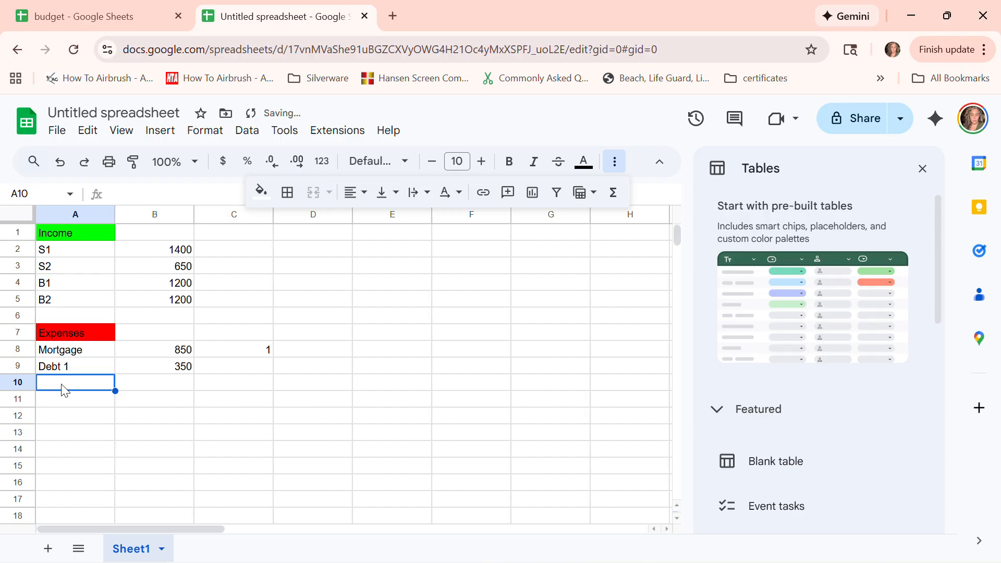
text(Deb)
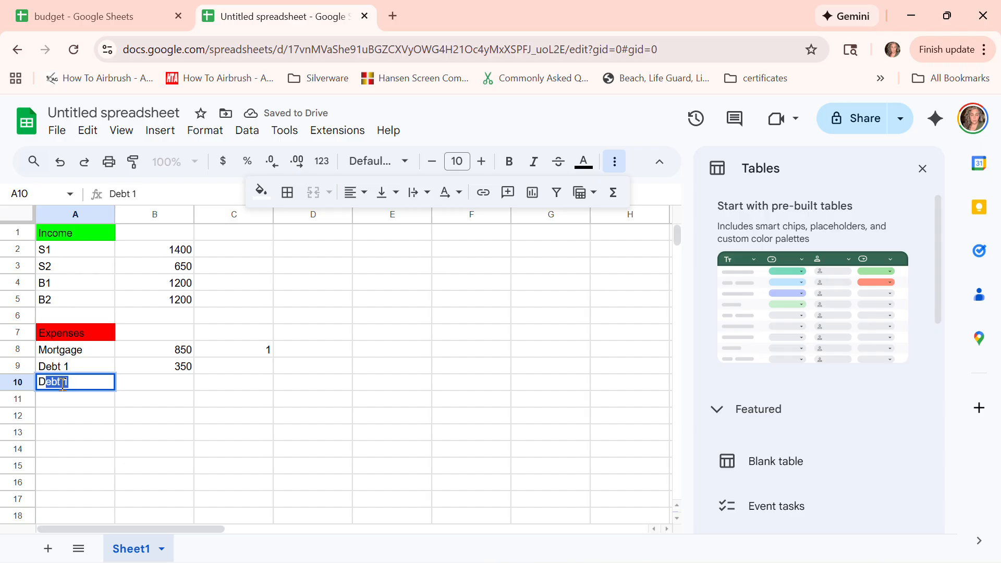
text(t2)
key(BackSpace)
text(2)
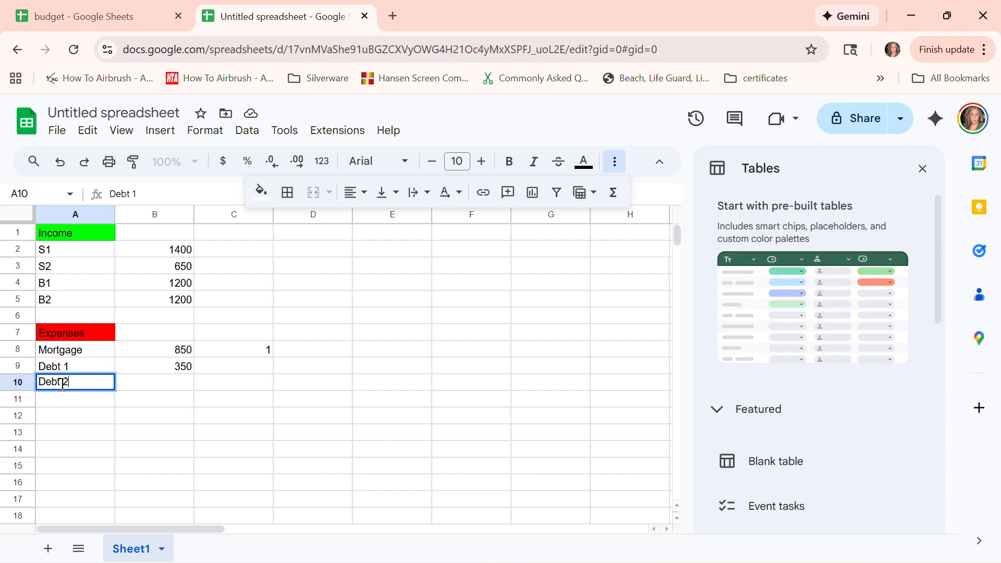
key(Tab)
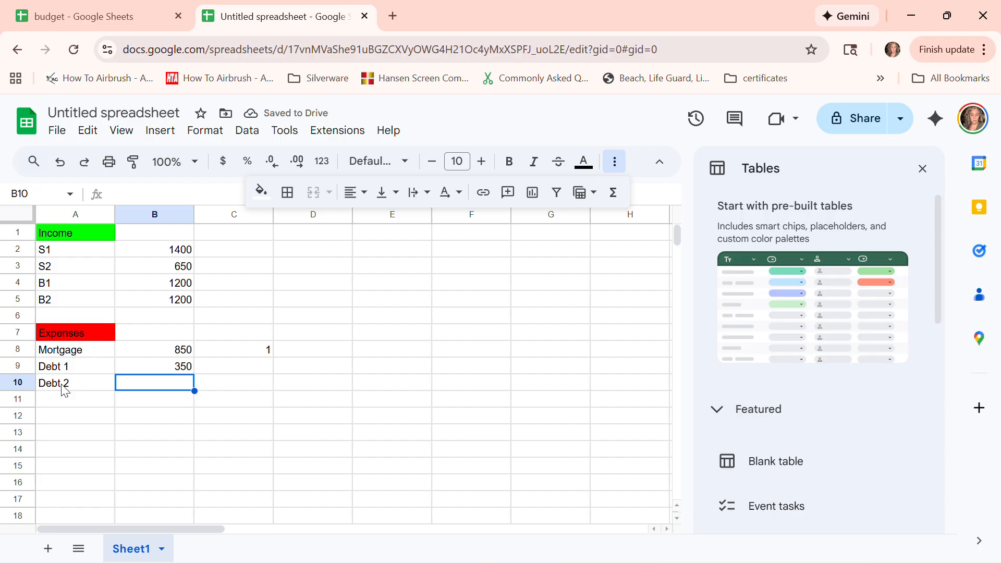
text(170)
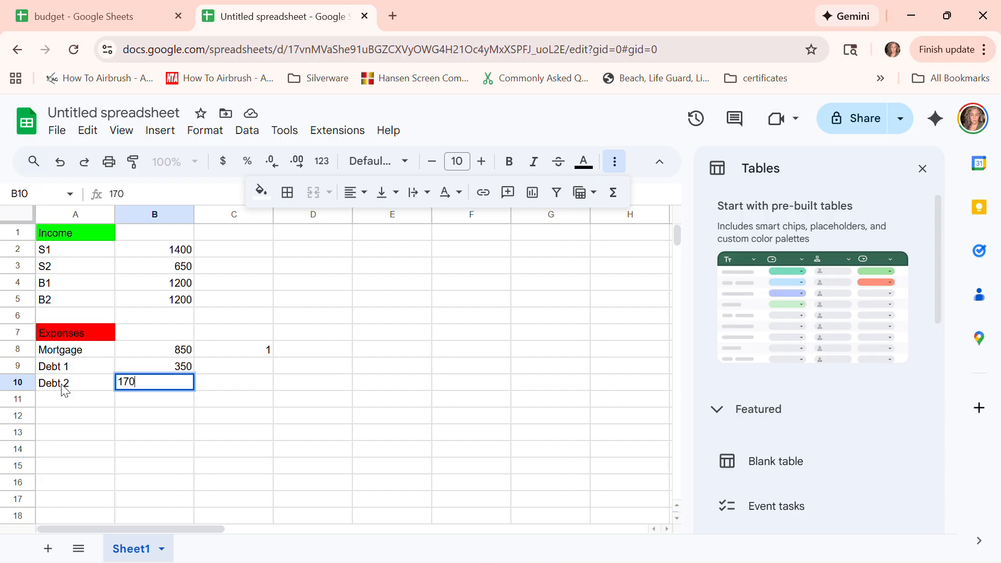
key(Return)
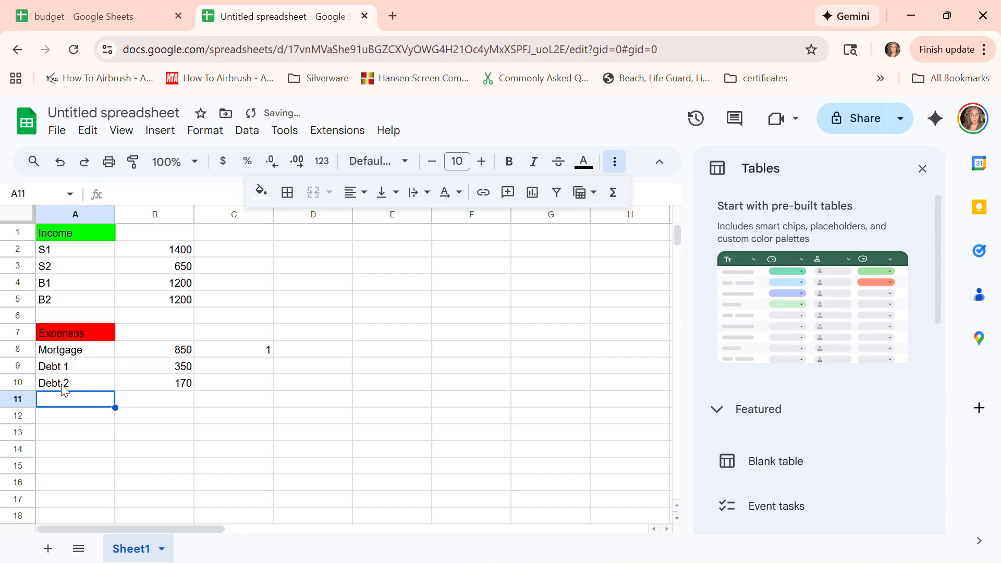
Enter the fourth expense in row 11, with Debt 3 in A11 and 100 in B11.
text(Debt)
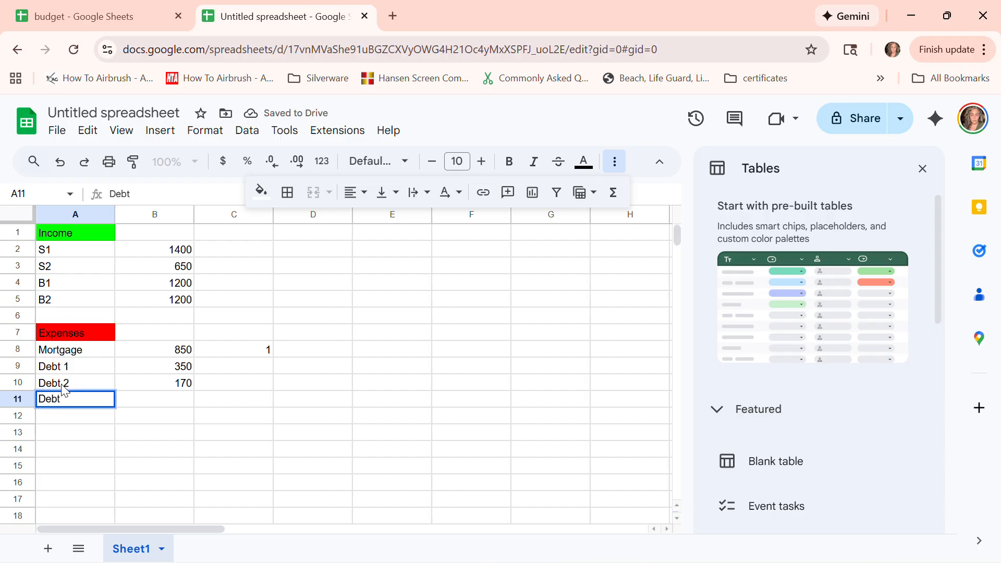
text( 3)
key(Tab)
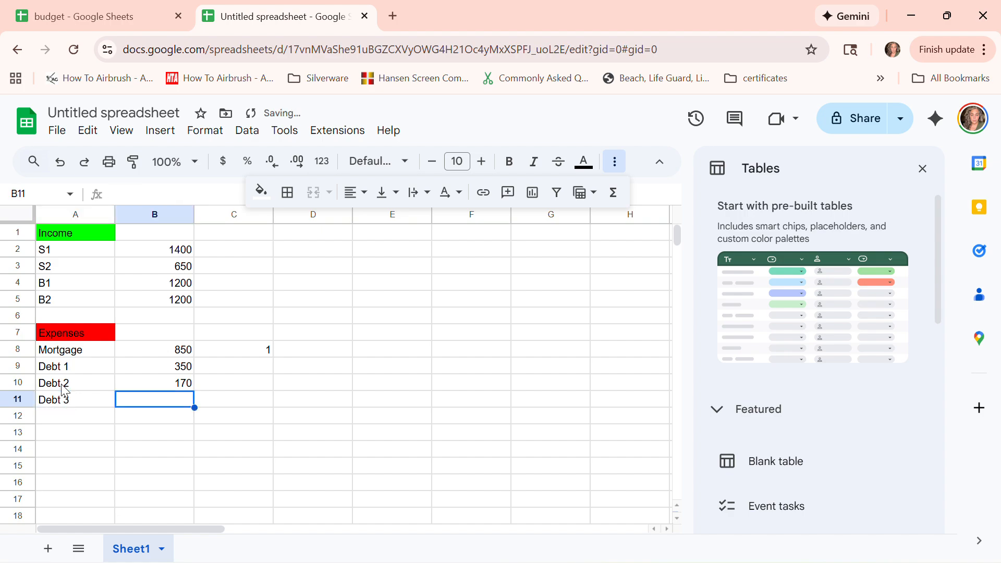
text(100)
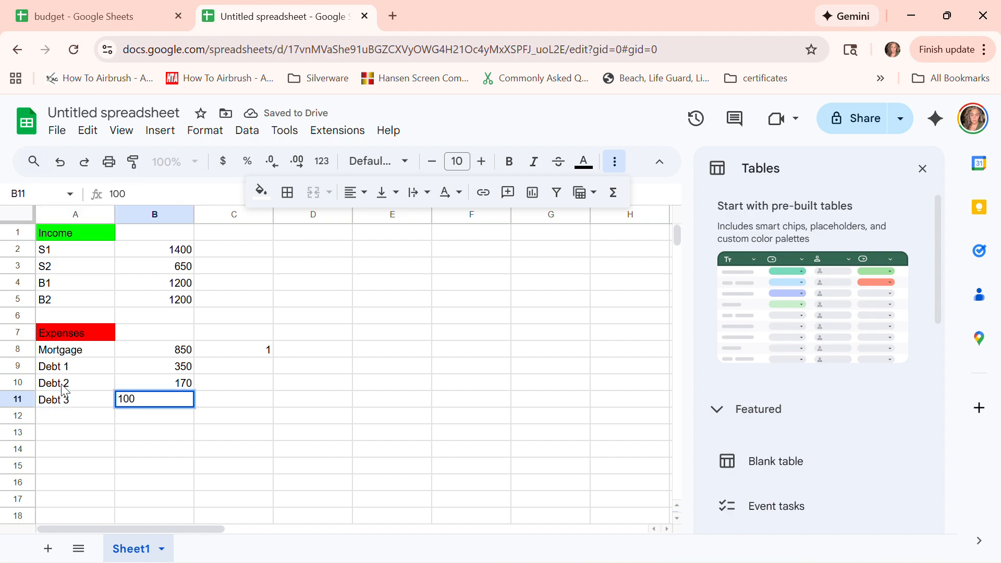
key(Return)
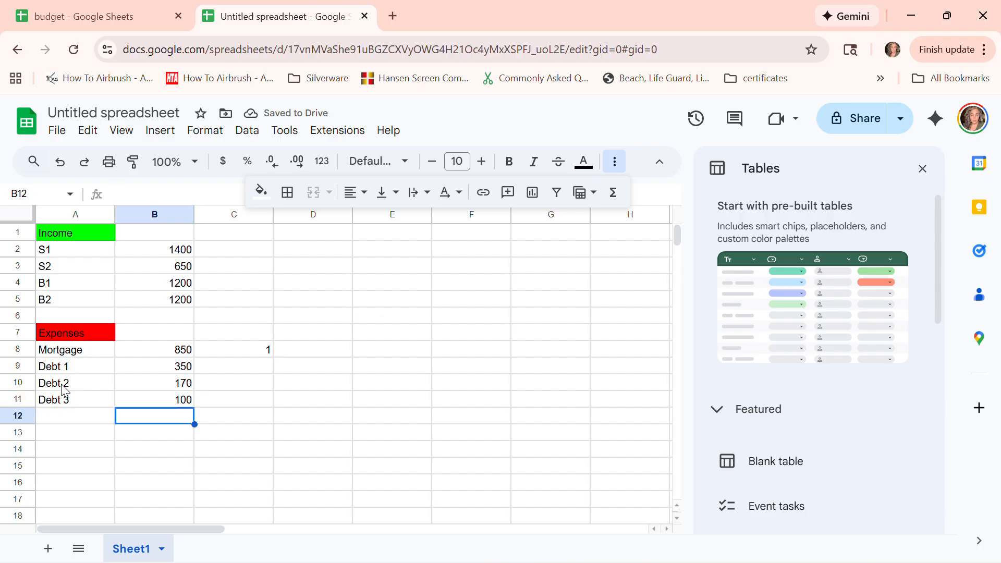
Enter the fifth expense in row 12, with CC1 in A12 and 120 in B12.
key(Left)
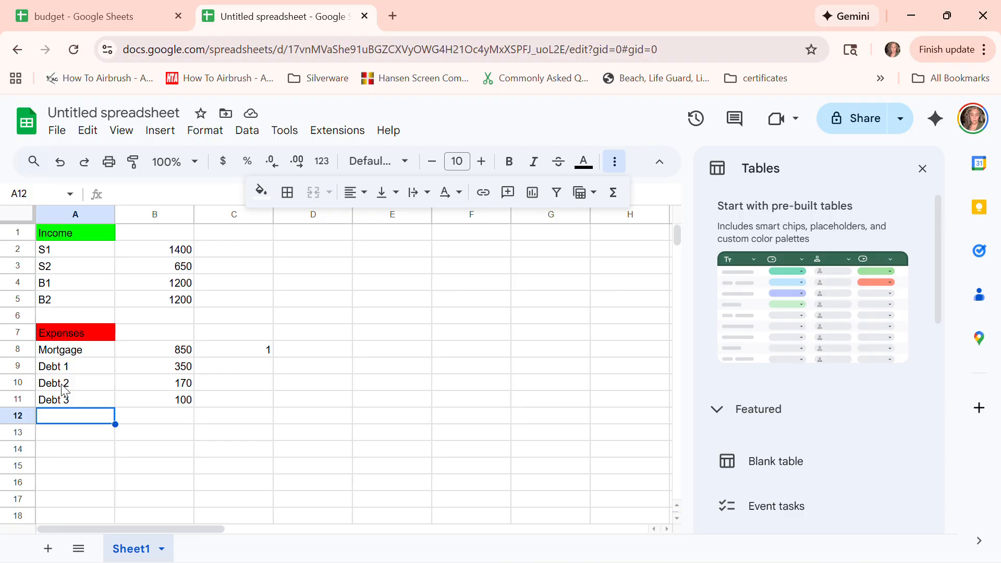
text(C)
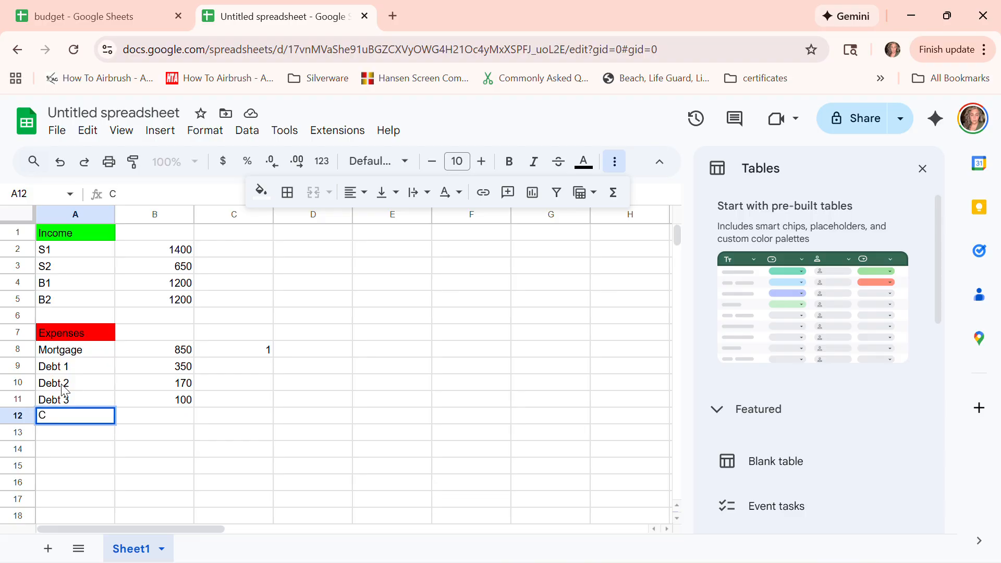
text(cC1)
key(BackSpace)
key(BackSpace)
key(BackSpace)
text(C1)
key(Tab)
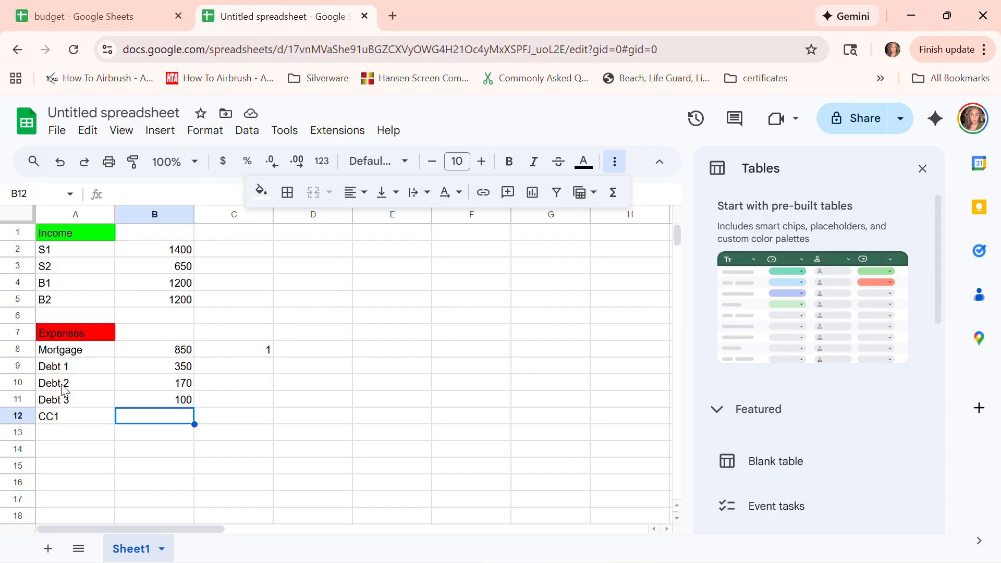
text(120)
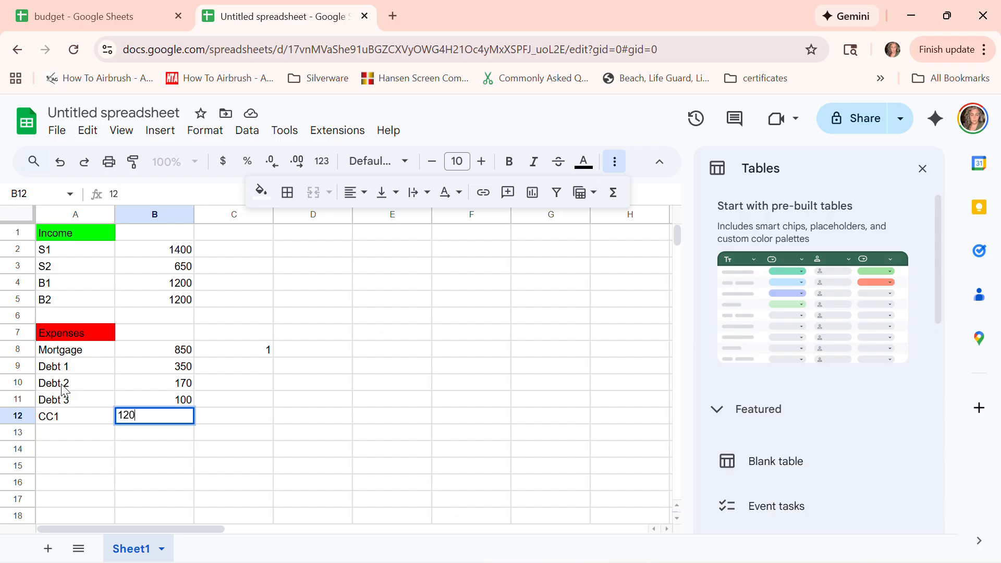
key(Return)
Enter the sixth expense in row 13, with CC2 in A13 and 30 in B13.
key(Left)
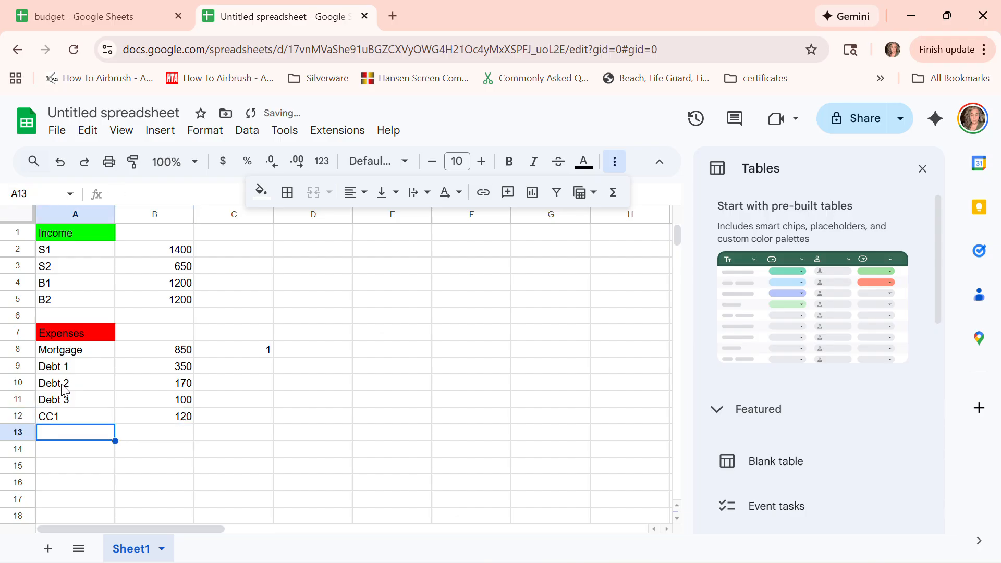
text(CC@)
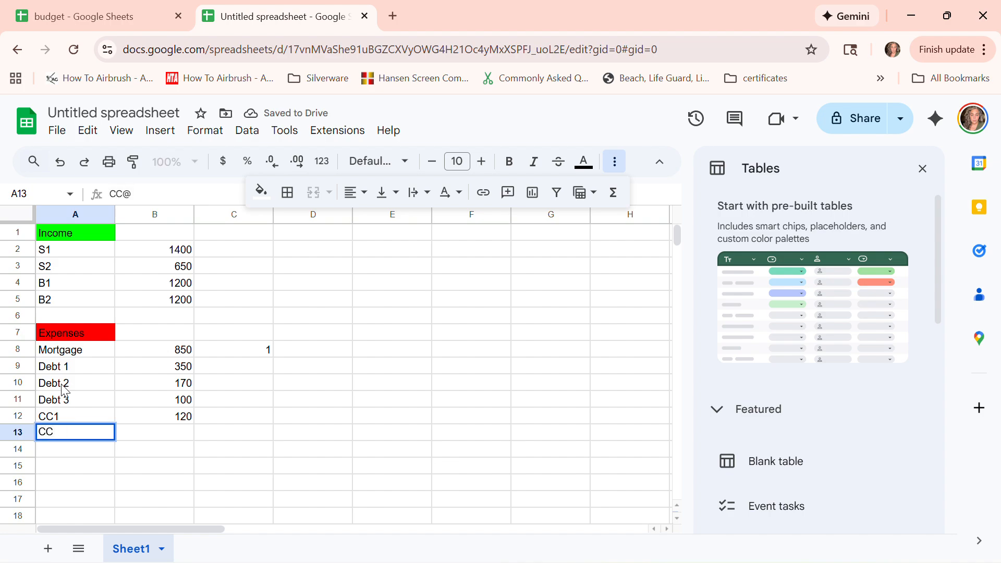
key(BackSpace)
text(2)
key(Tab)
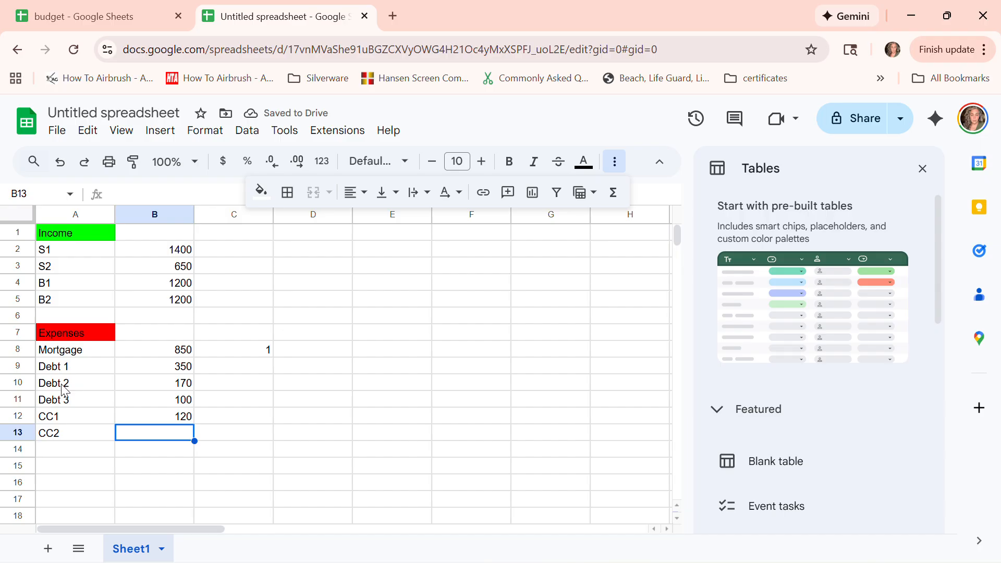
text(30)
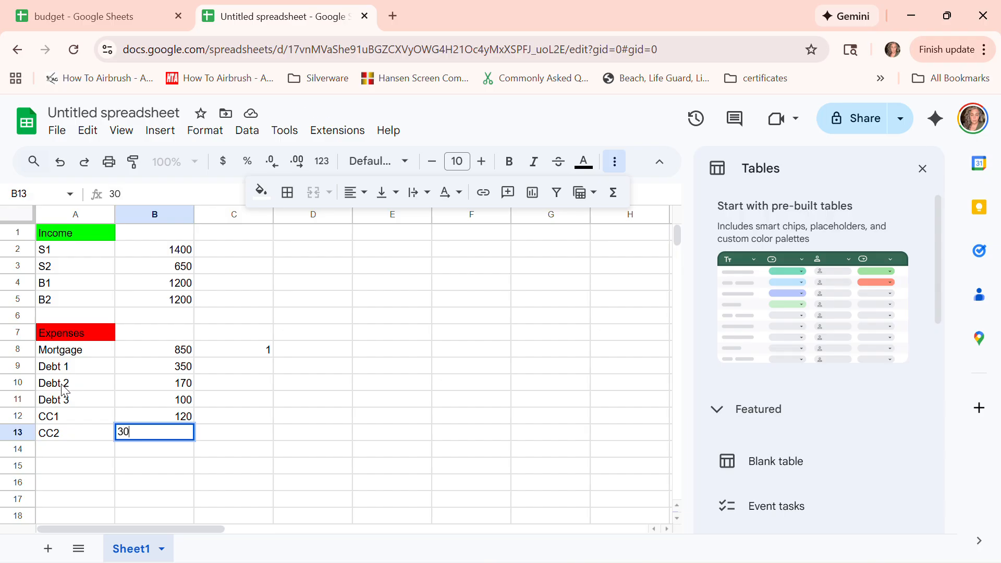
key(Return)
Enter the seventh expense in row 14, with CC3 in A14 and 20 in B14.
key(Left)
text(C)
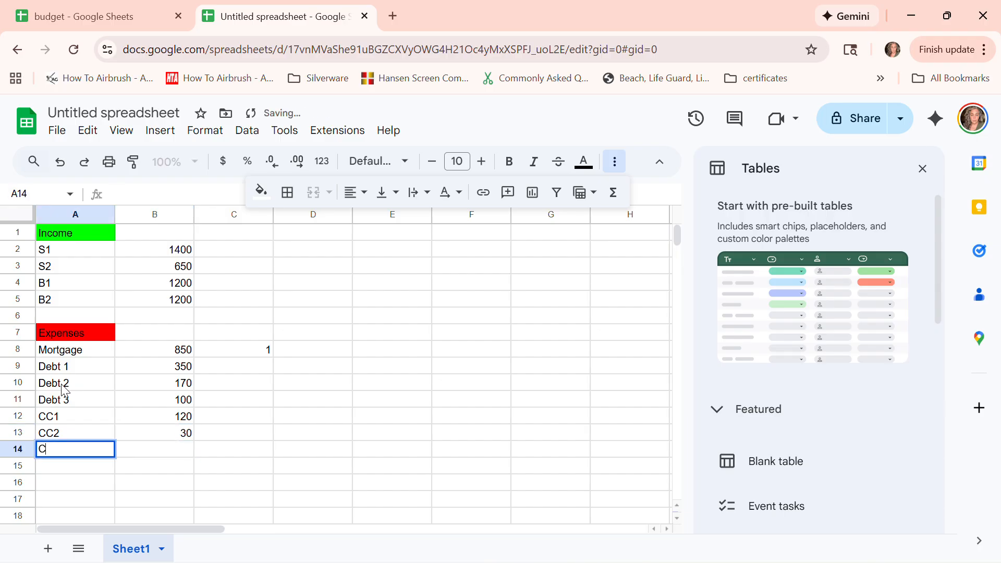
text(C#)
key(BackSpace)
text(3)
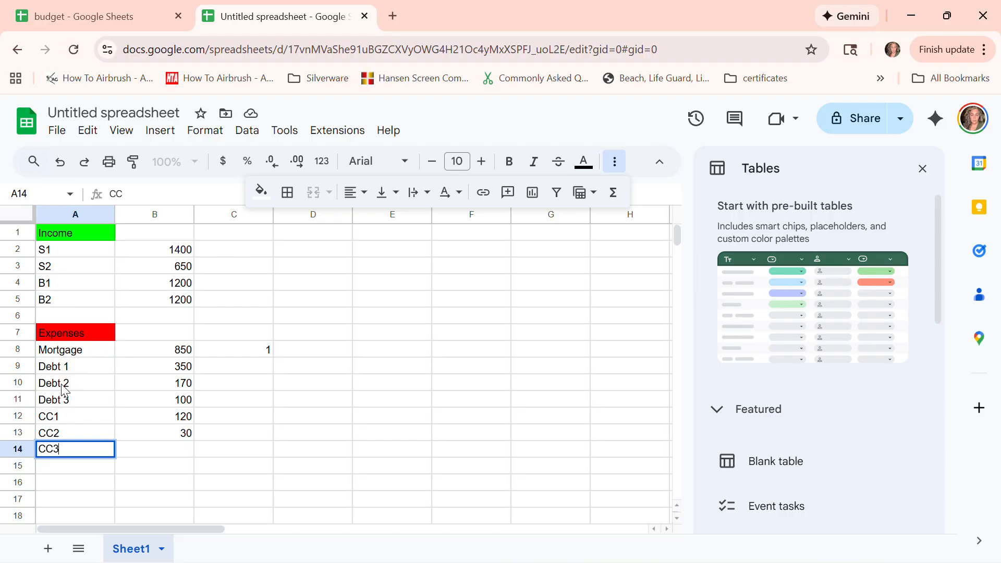
key(Tab)
text(20)
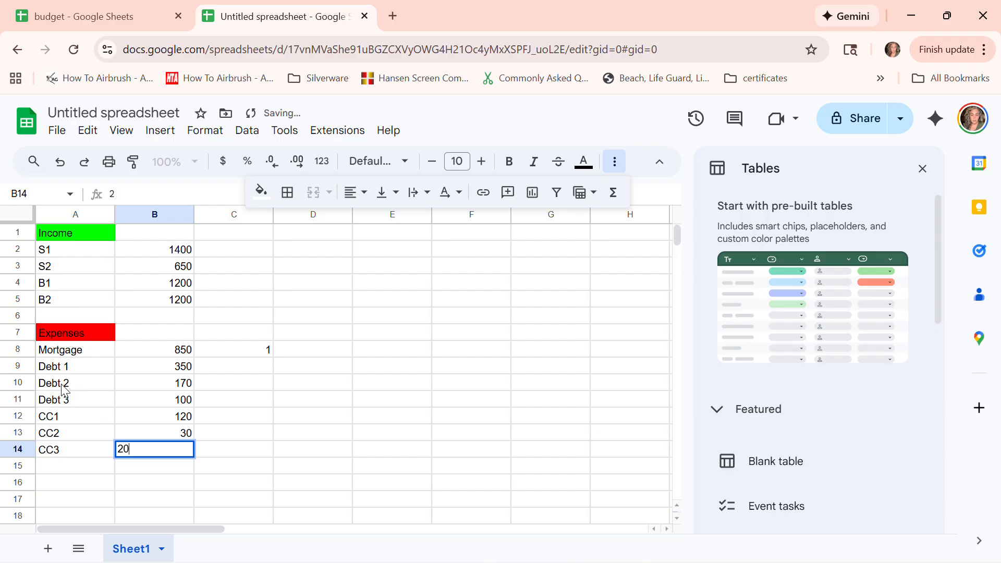
key(Tab)
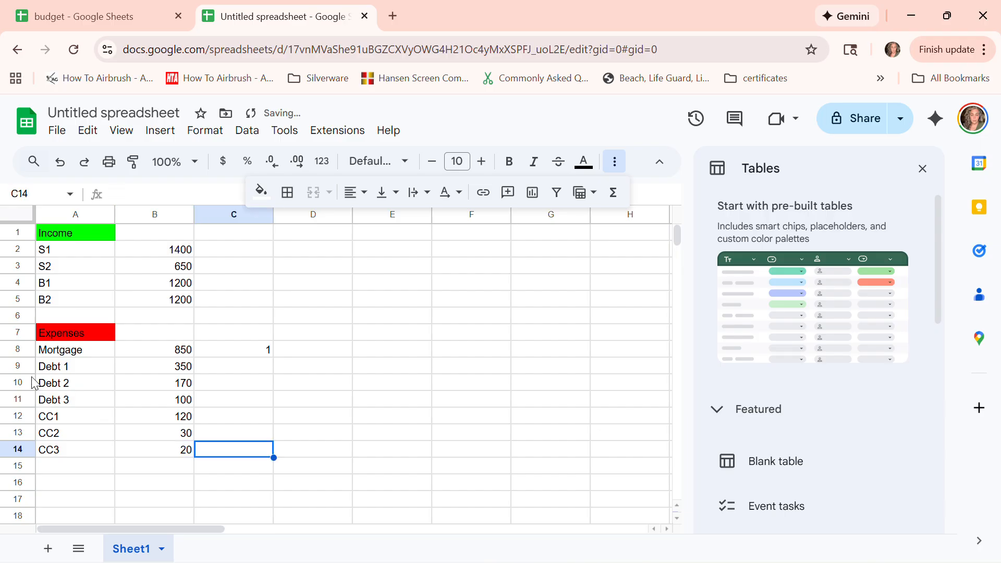
Enter the eighth expense in row 15, with Electric in A15 and 500 in B15.
click(61, 470)
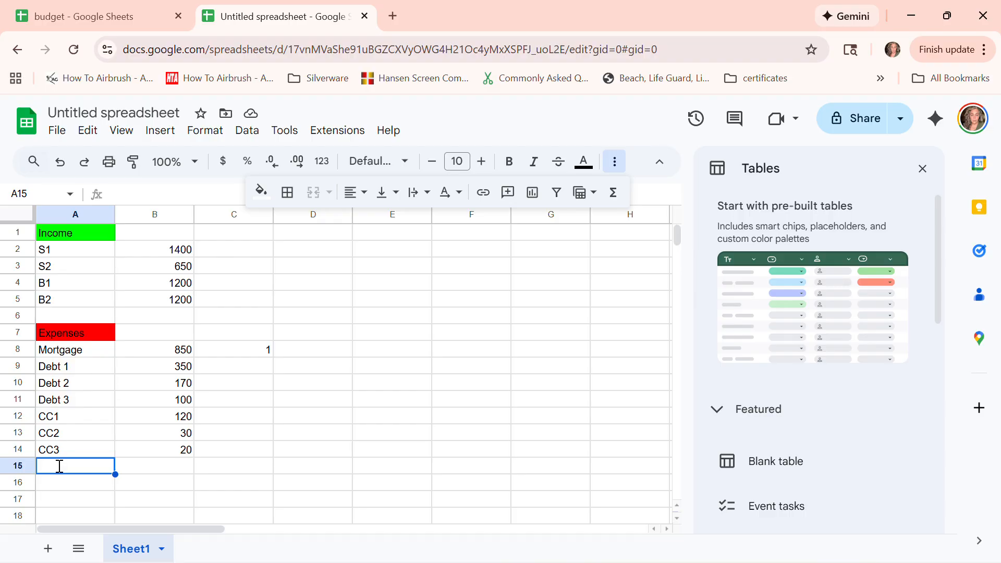
text(Elec)
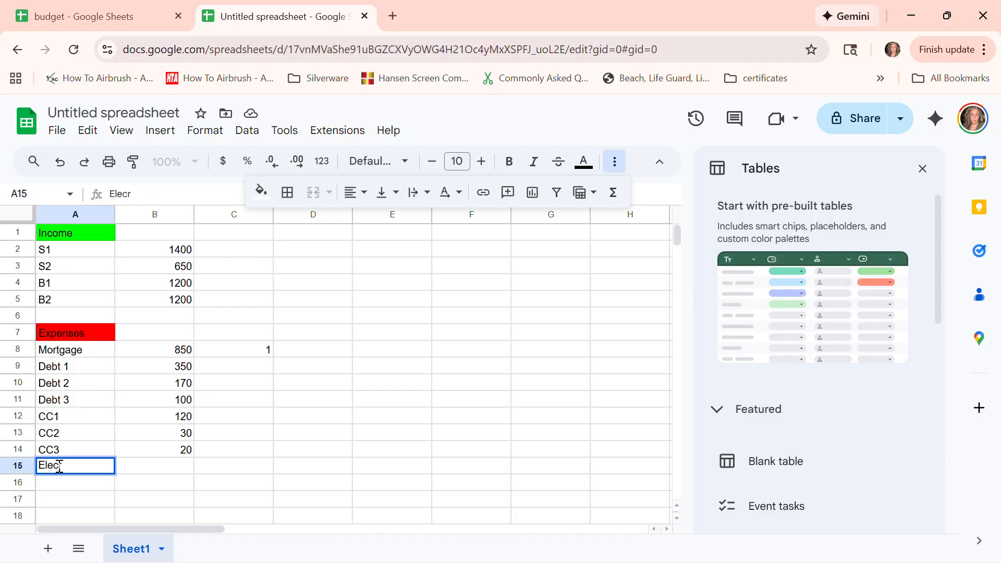
text(tric)
key(Tab)
text(500)
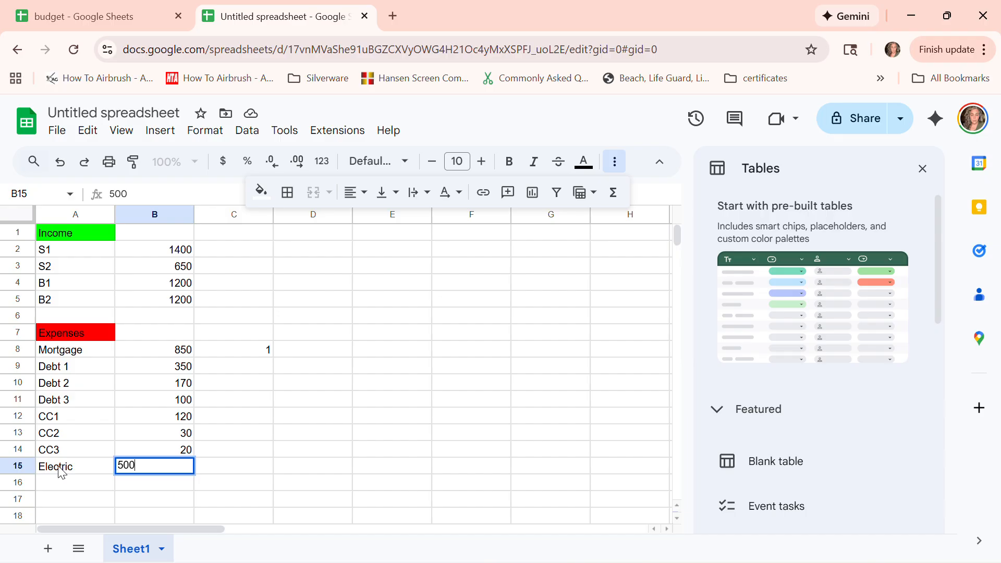
key(Return)
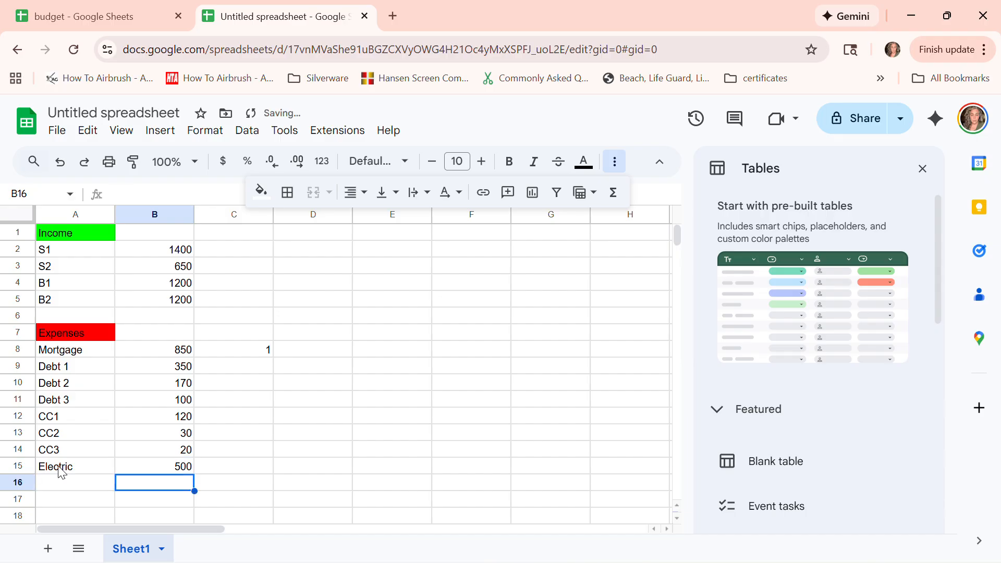
Enter the ninth expense in row 16, with Water in A16 and 60 in B16.
key(Left)
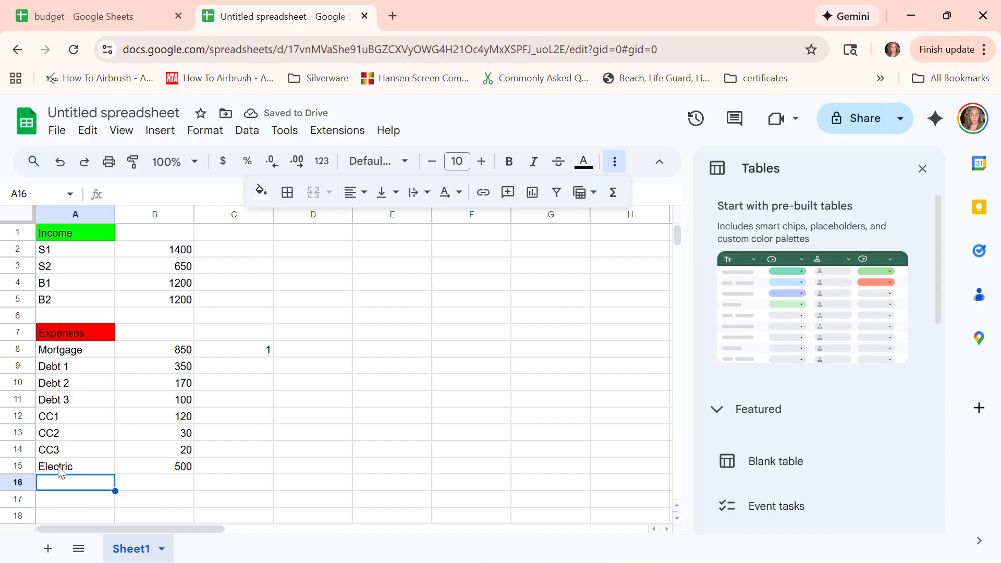
text(Wat)
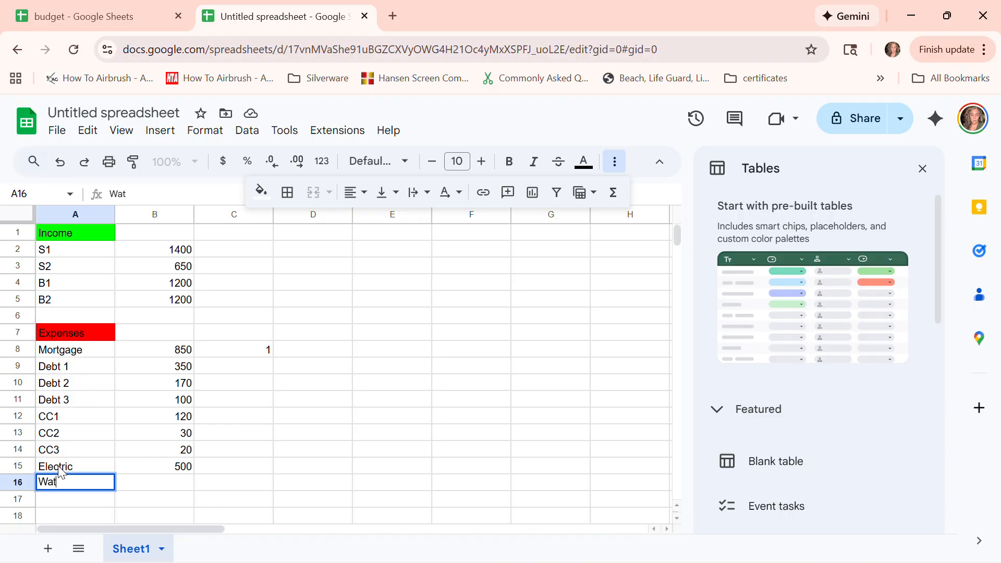
text(reer)
key(BackSpace)
text(r)
key(Tab)
text(`)
key(BackSpace)
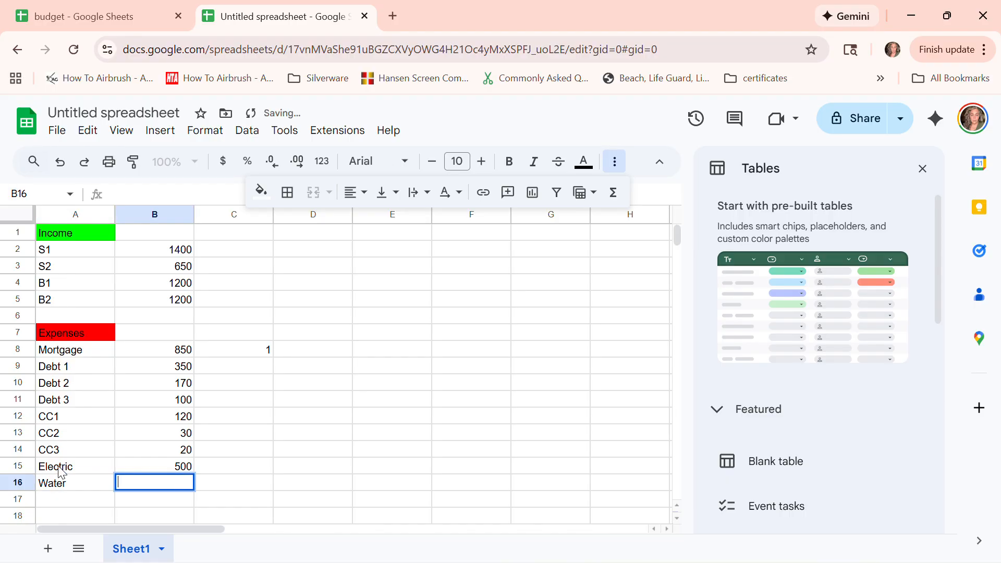
text(60)
key(Left)
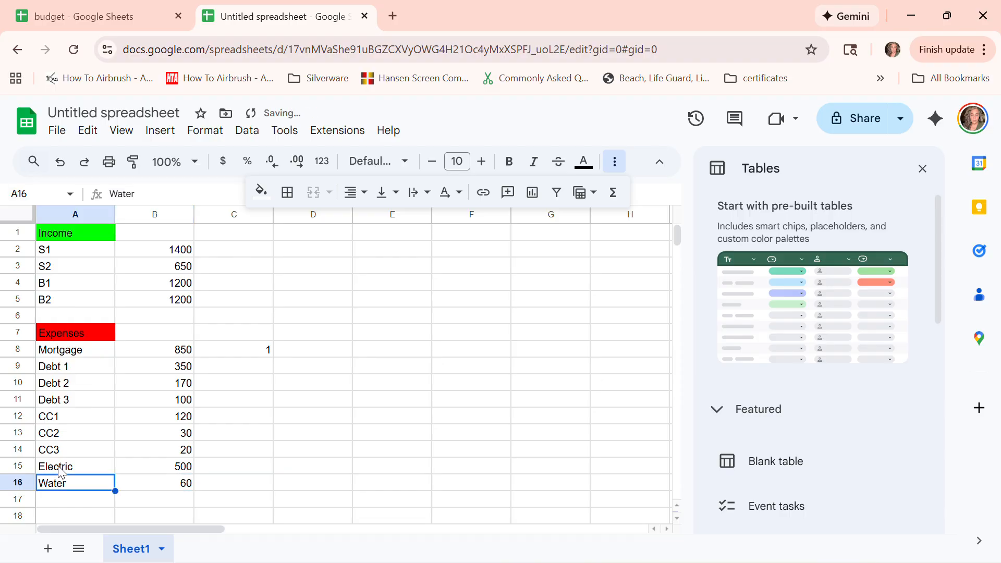
Enter the tenth expense in row 17, with Internet in A17 and 80 in B17.
key(Down)
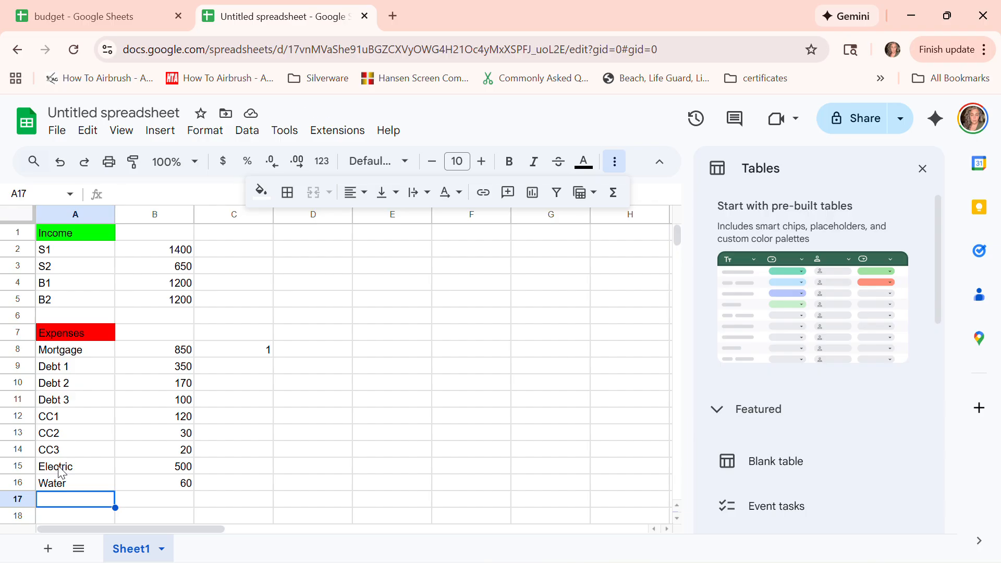
text(INter)
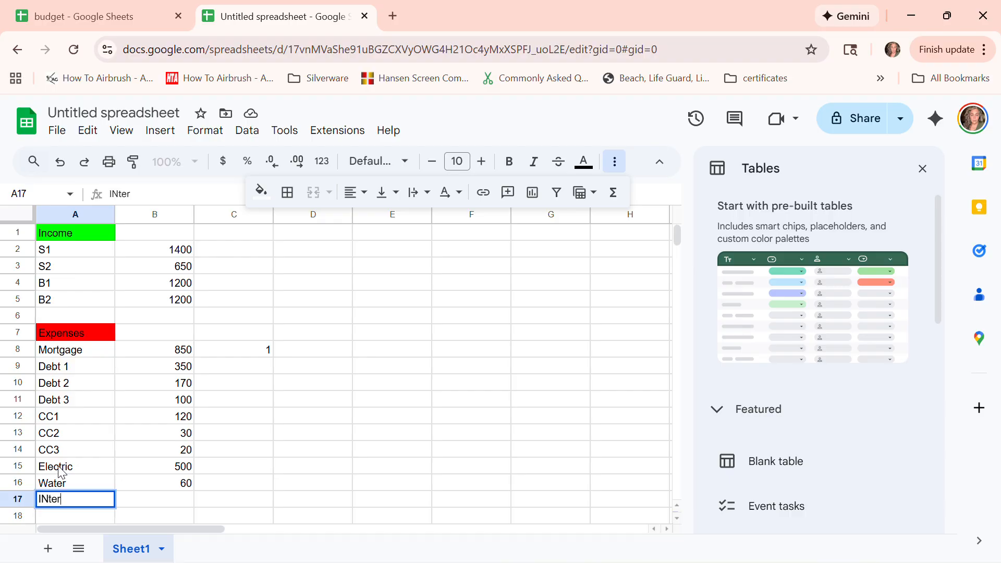
key(BackSpace)
key(BackSpace)
key(BackSpace)
text(nterne)
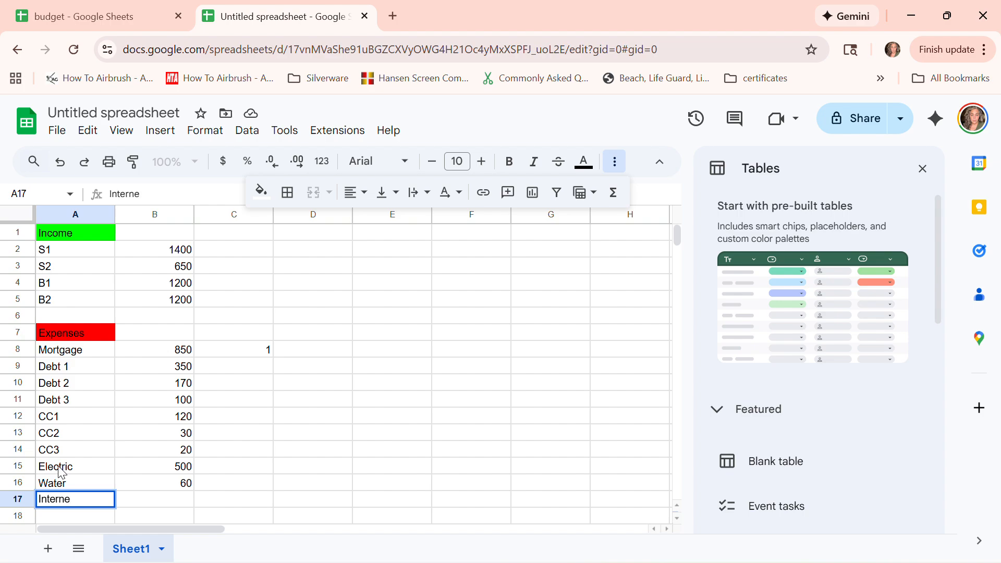
text(t)
key(Tab)
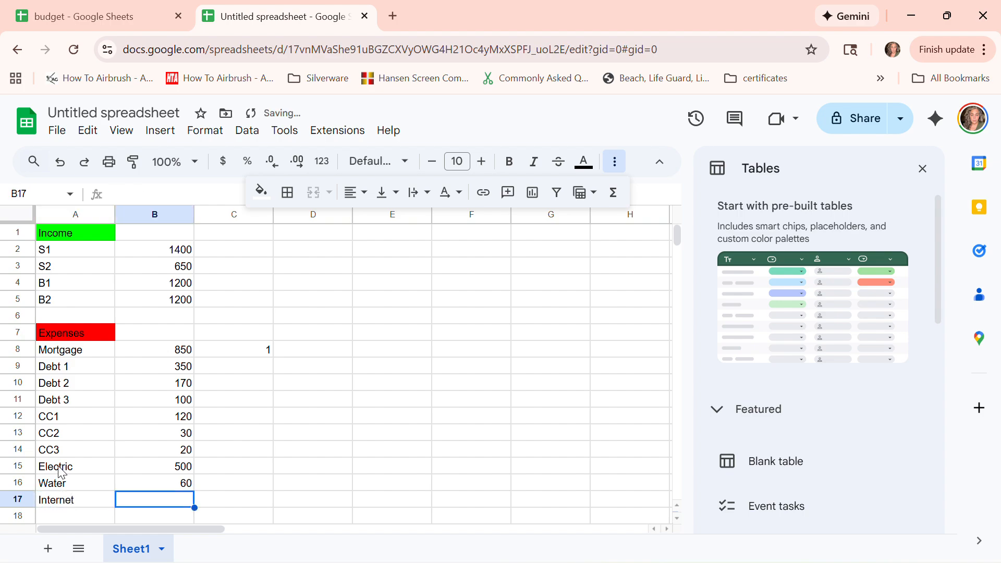
text(80)
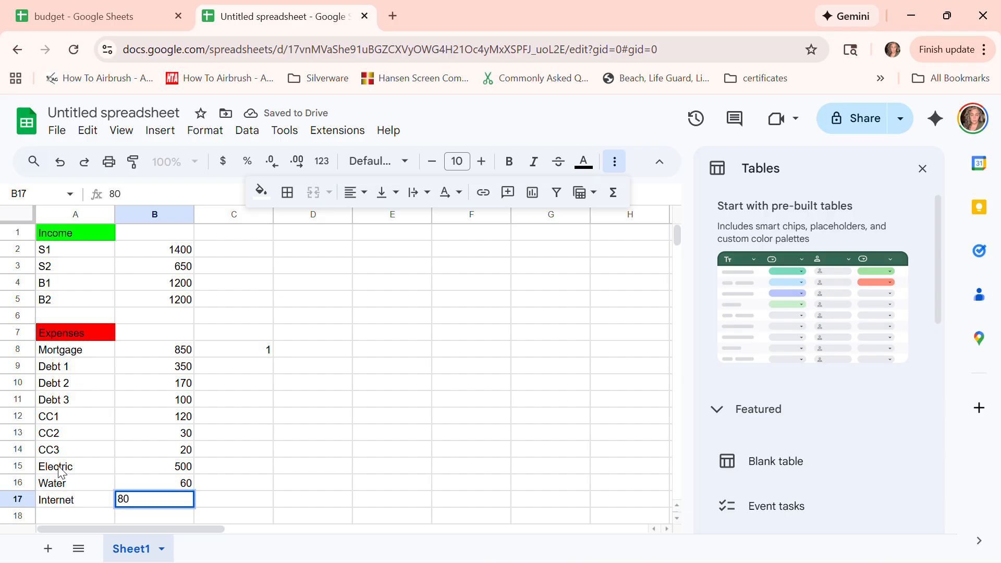
key(Return)
Enter the eleventh expense in row 18, with Cat food 1 in A18 and 170 in B18.
key(Left)
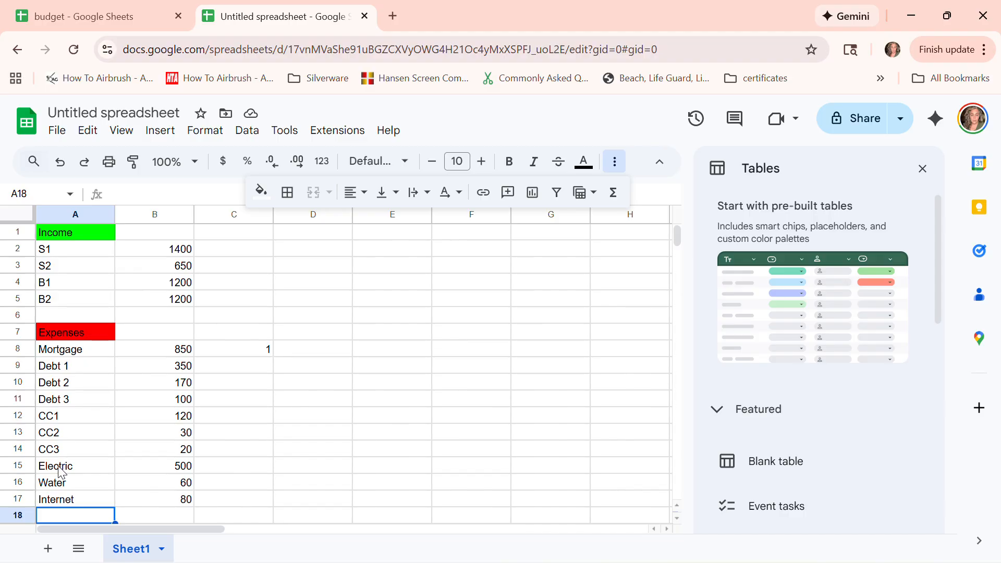
text(Cat)
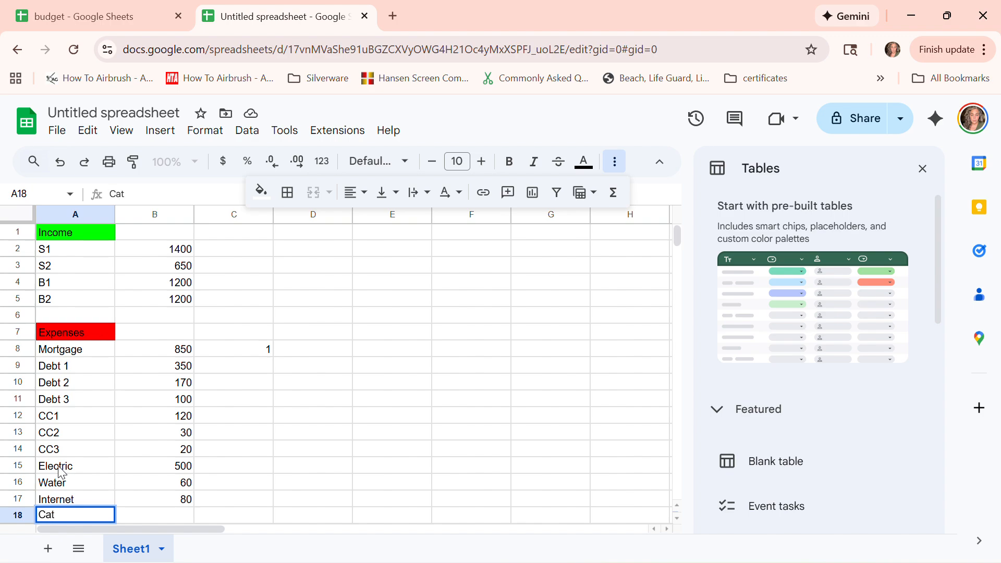
text( food 1)
key(Tab)
text(170)
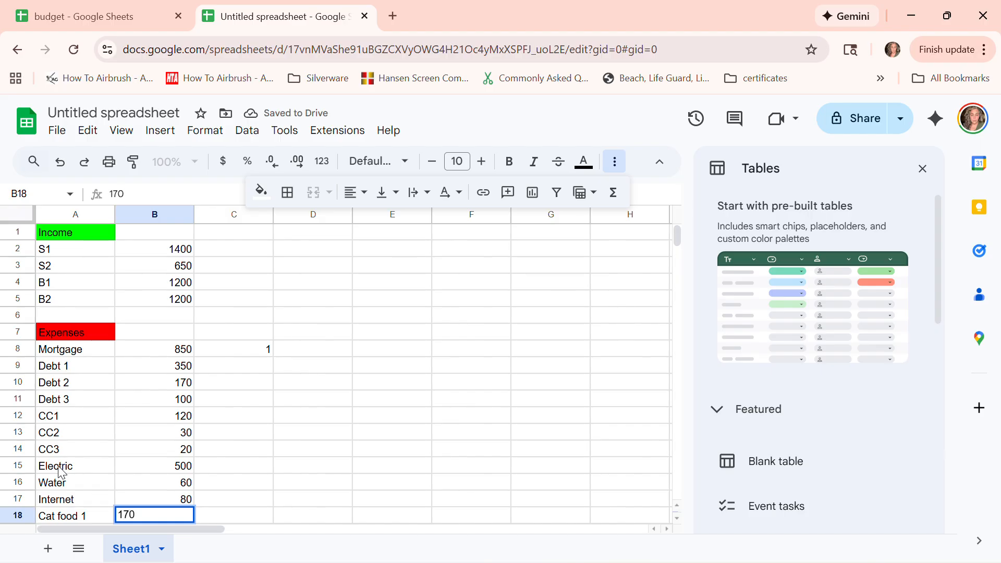
key(Return)
Enter the twelfth expense in row 19, with Cat food 2 in A19 and 170 in B19.
key(Left)
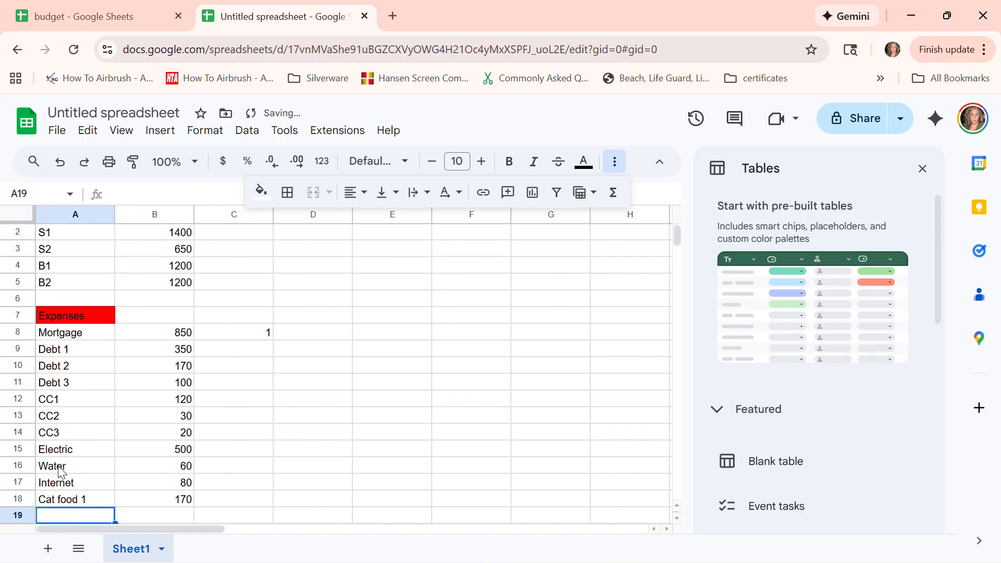
text(Catfo)
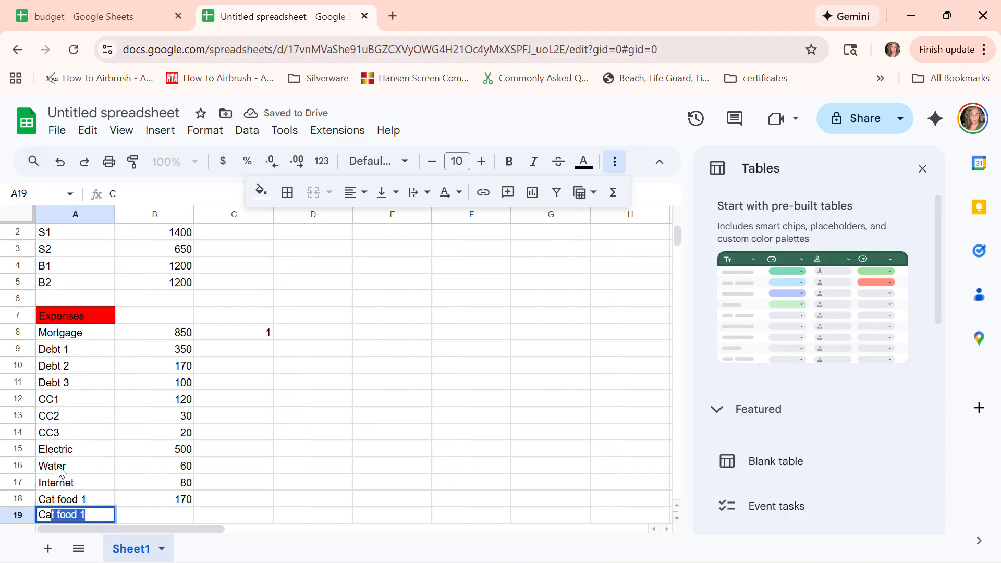
key(BackSpace)
key(BackSpace)
text(food 2)
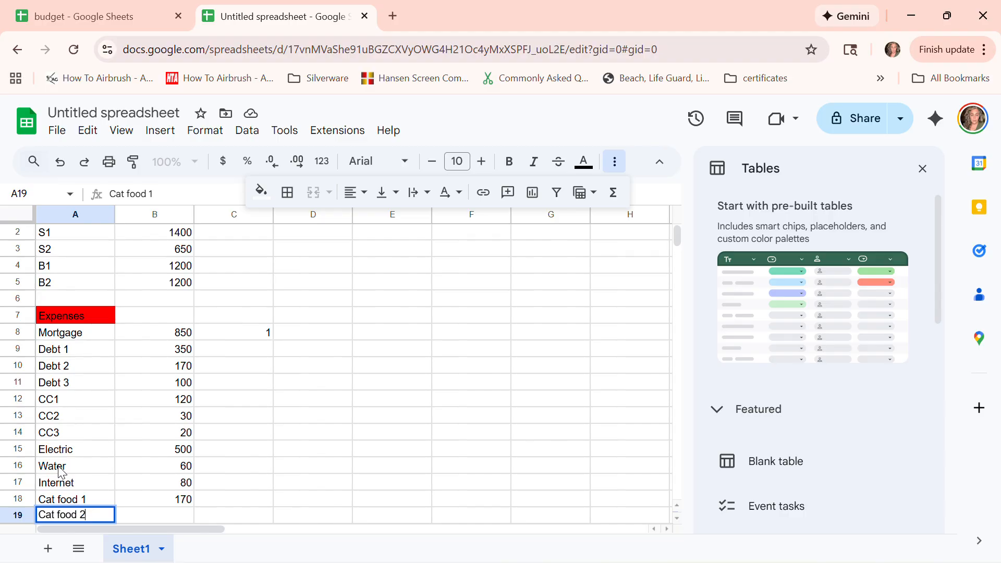
key(Tab)
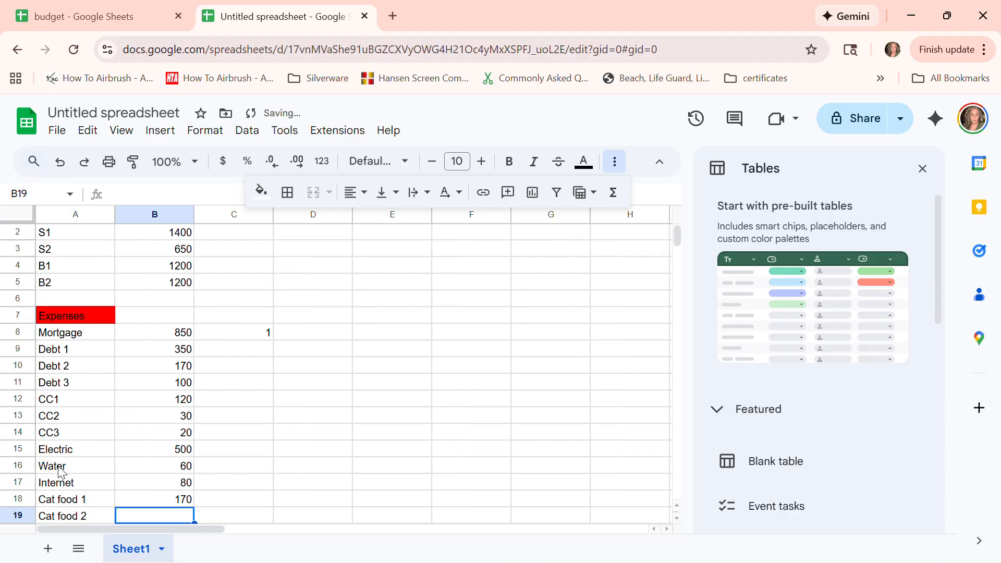
text(1)
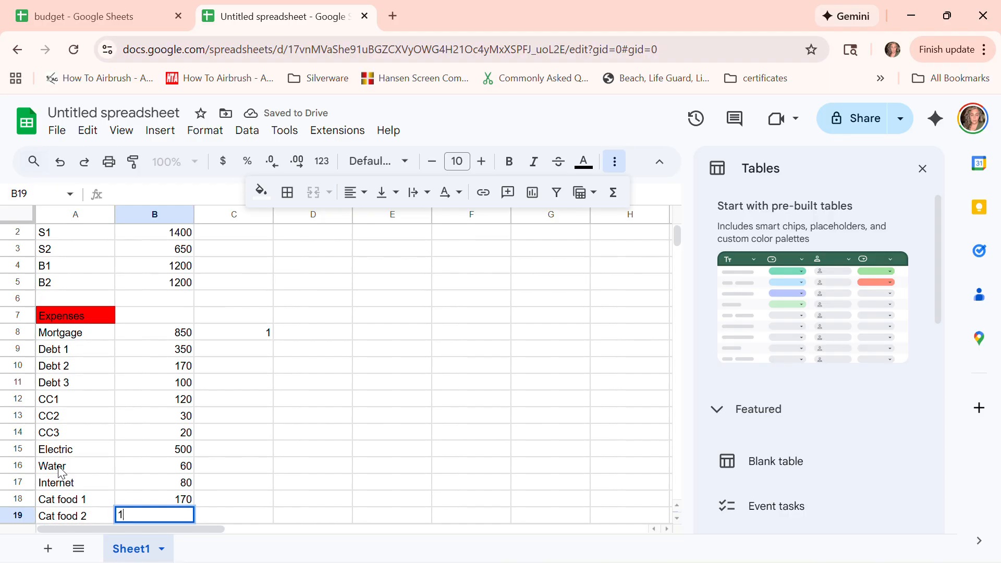
text(70)
key(Tab)
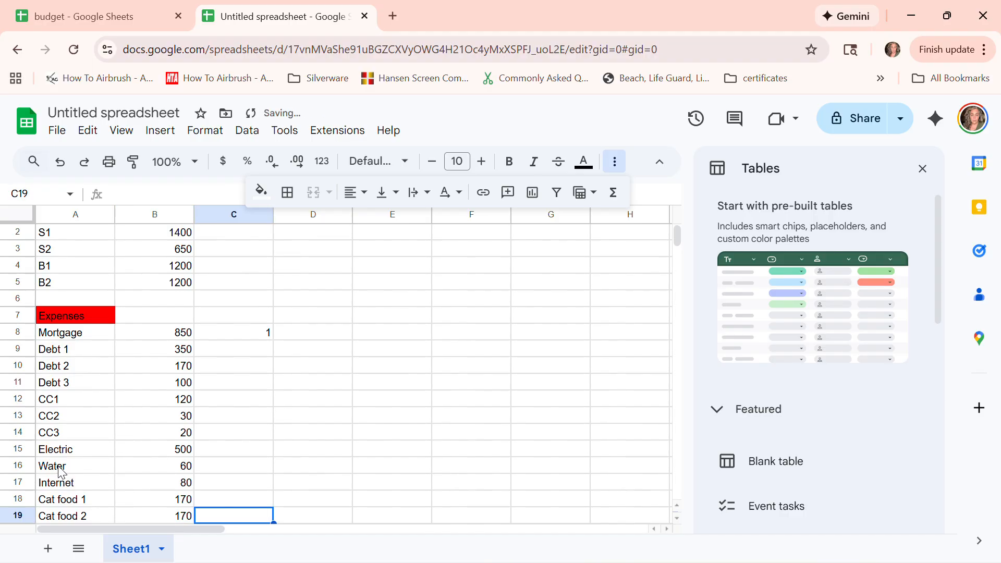
Enter the thirteenth expense in row 20, with Kitty litter in A20 and 140 in B20.
key(Down)
key(Left)
key(Left)
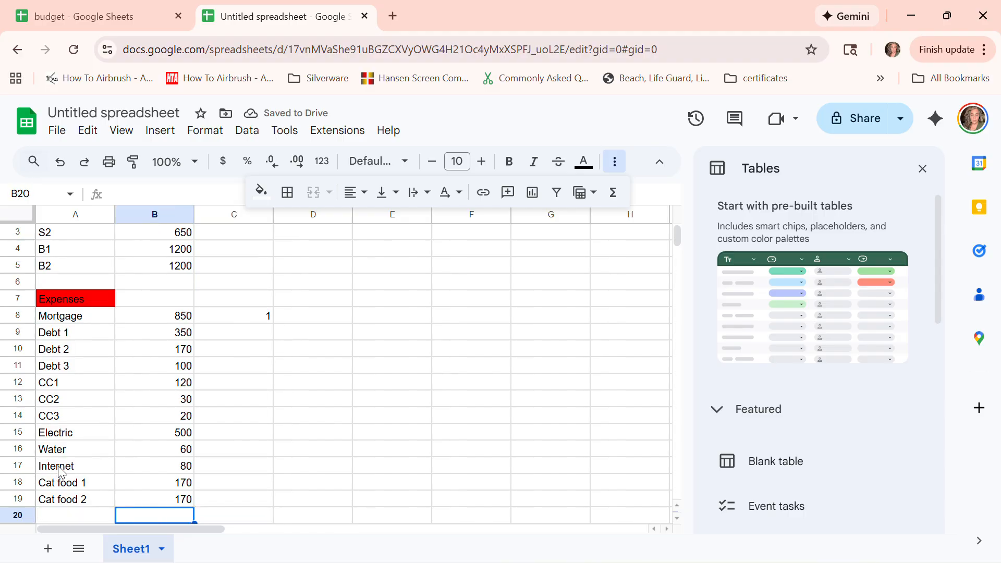
text(Kit)
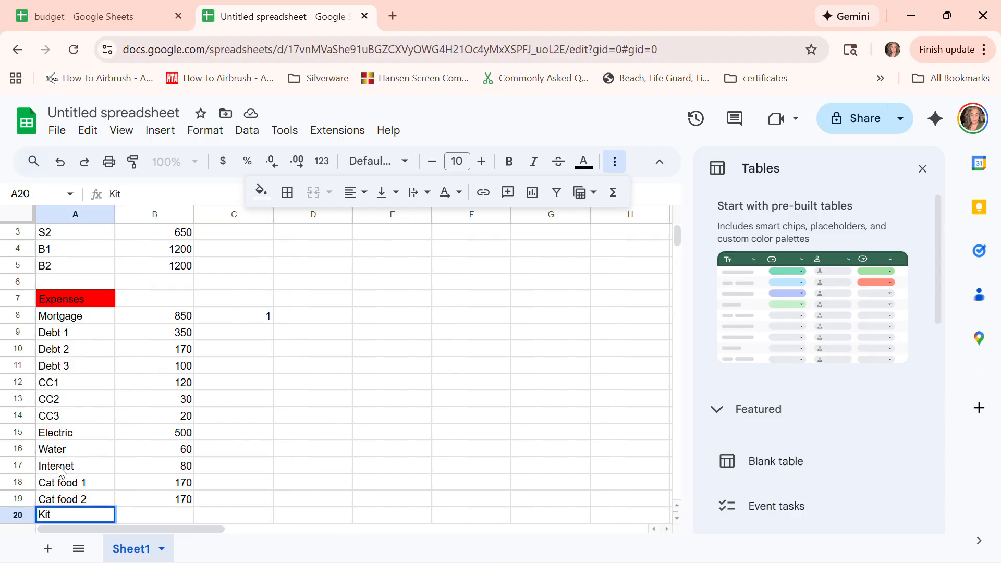
text(tly litter)
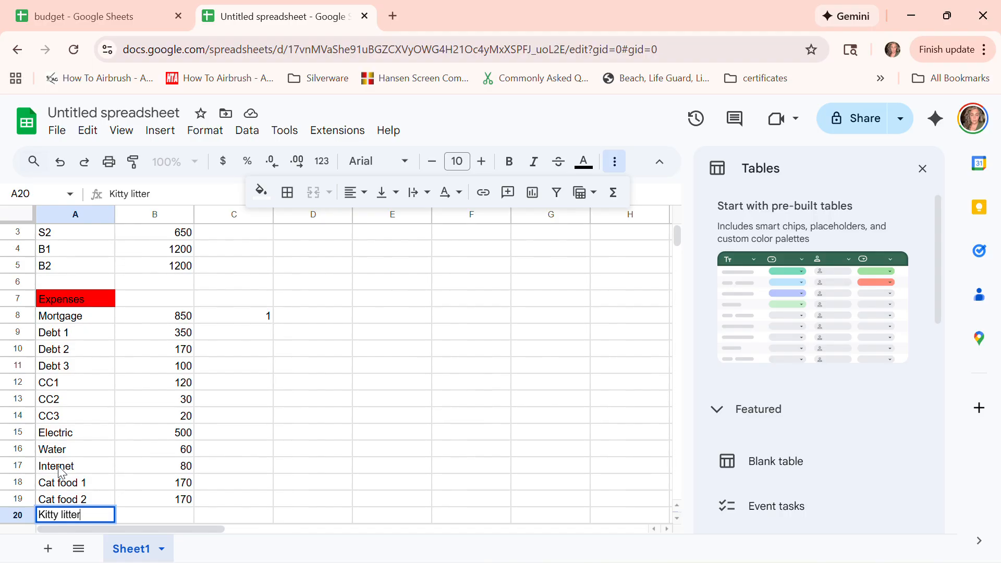
key(Tab)
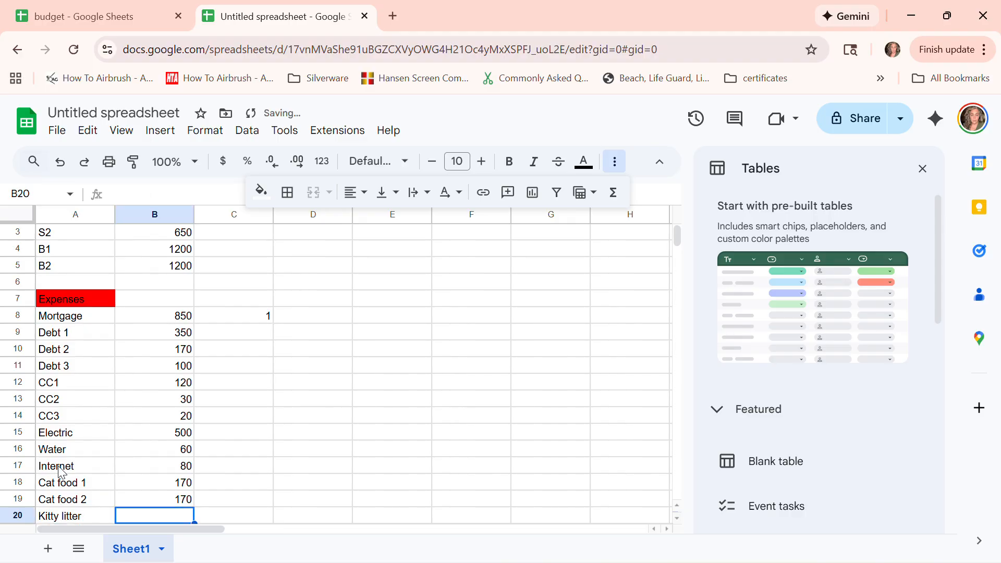
text(140)
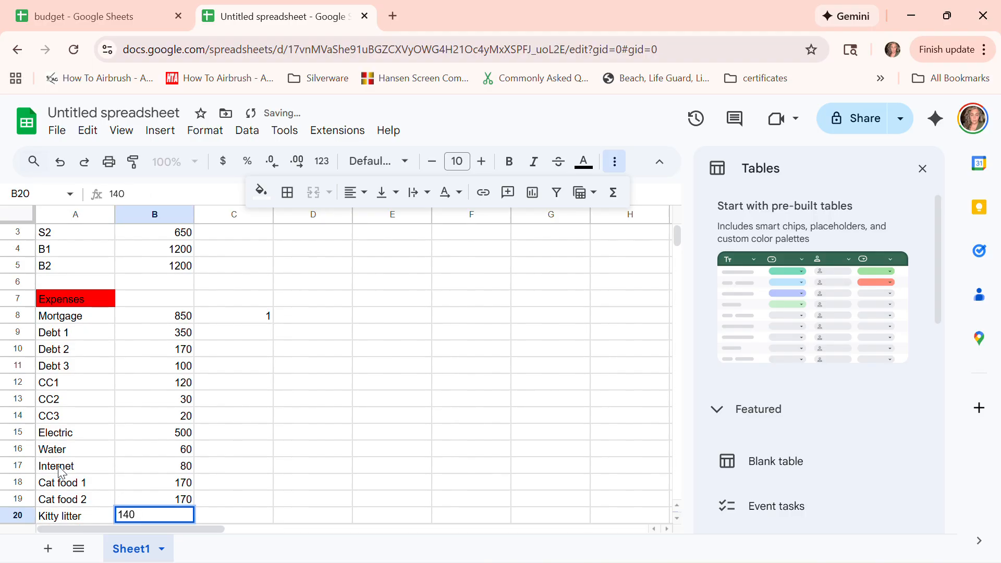
Enter the fourteenth expense in row 21, with Car Insurance in A21 and 220 in B21.
key(Tab)
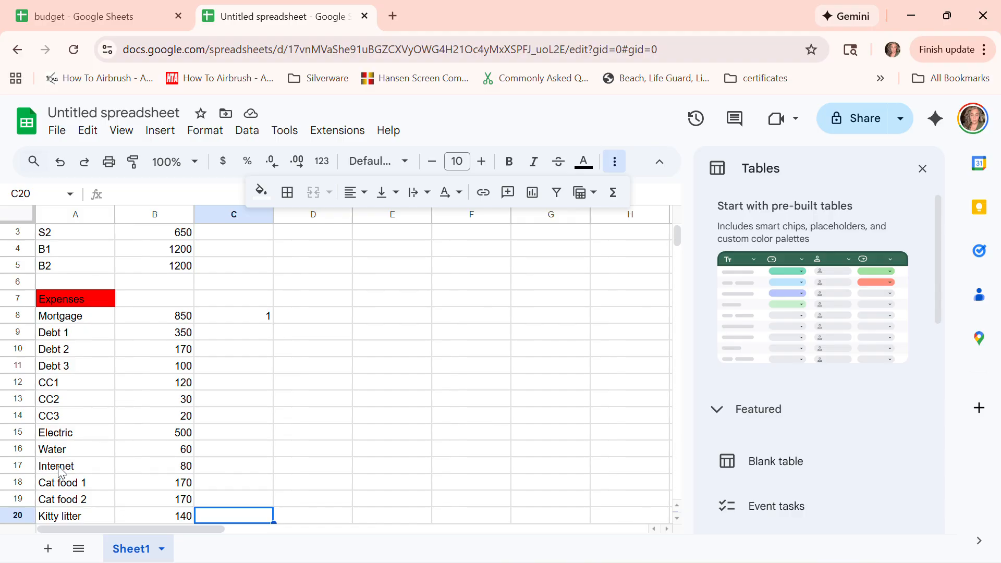
key(Down)
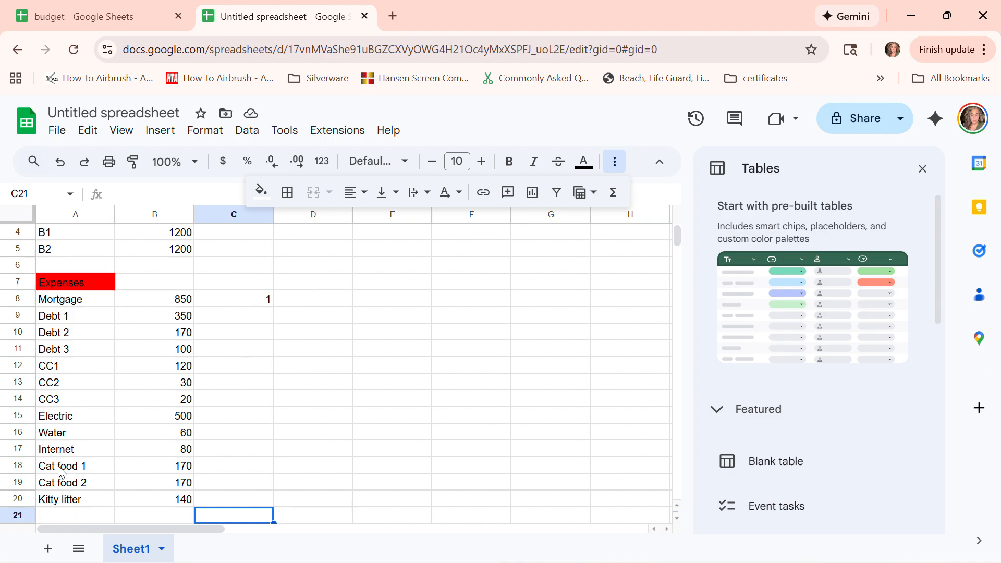
key(Left)
key(Left)
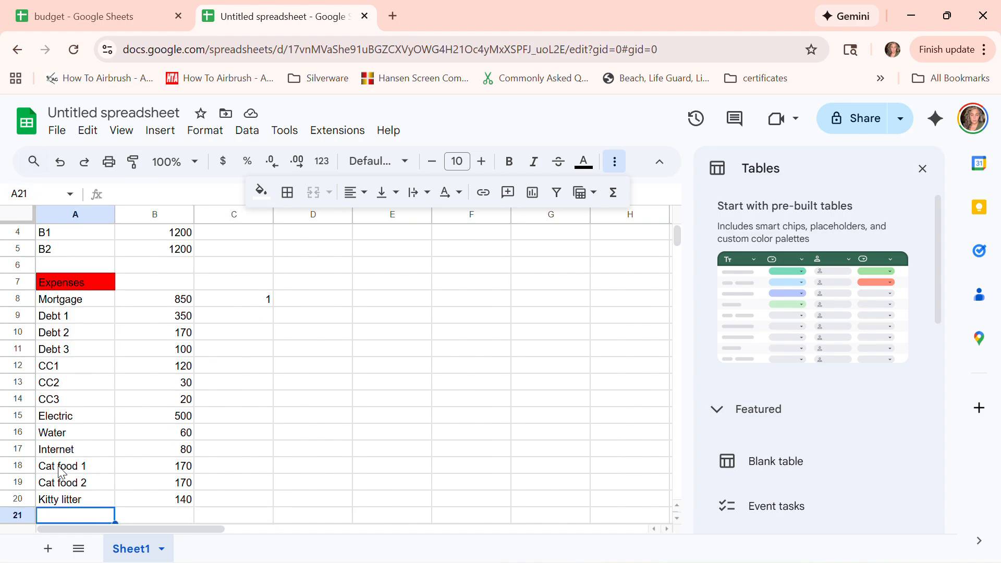
text(Car INs)
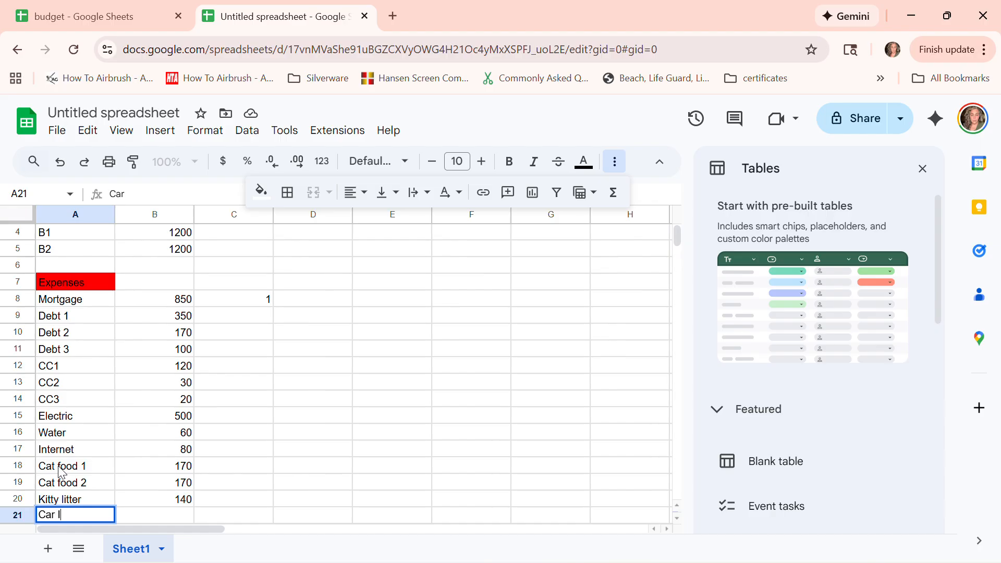
key(BackSpace)
key(BackSpace)
text(nsurance)
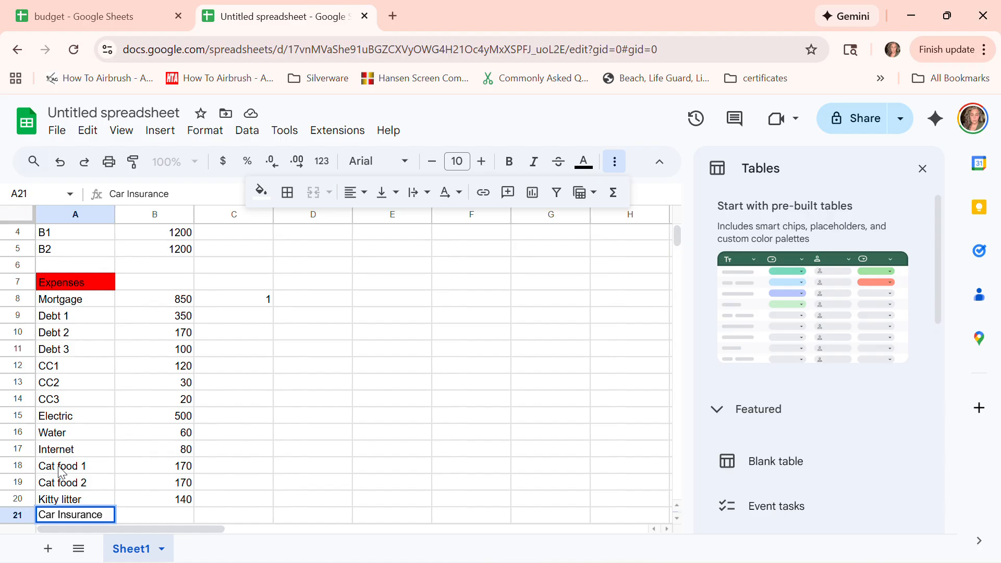
key(Tab)
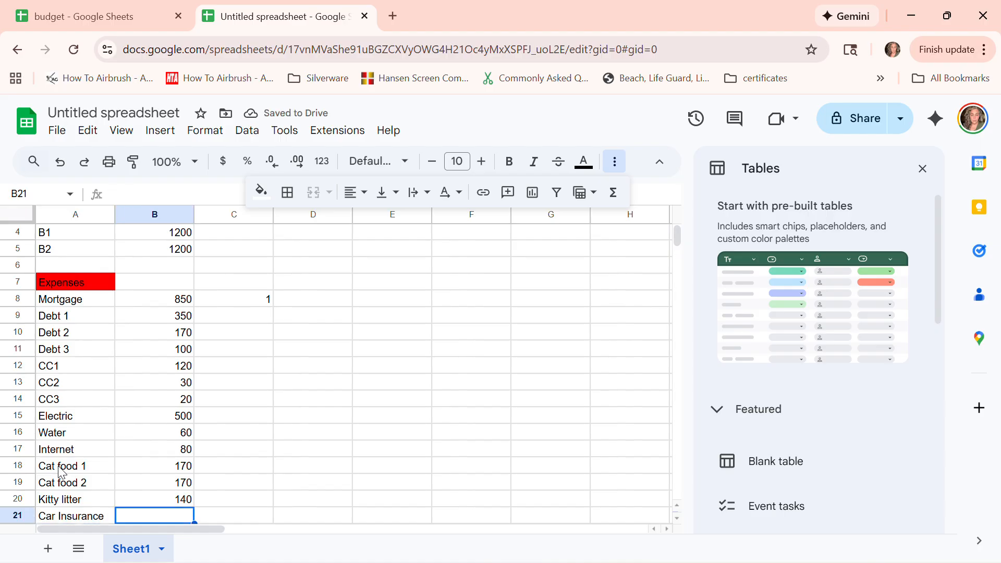
text(22)
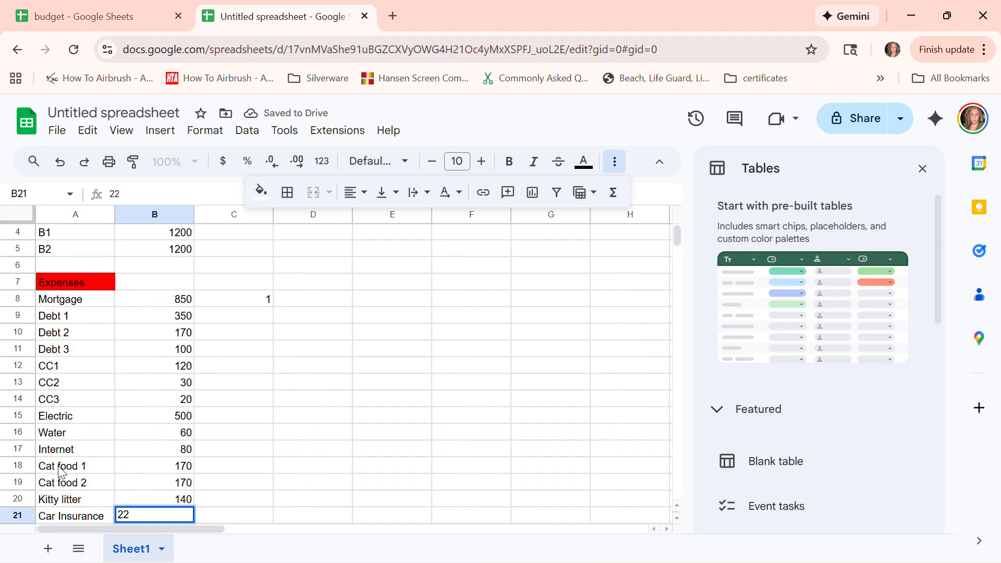
text(0)
key(Return)
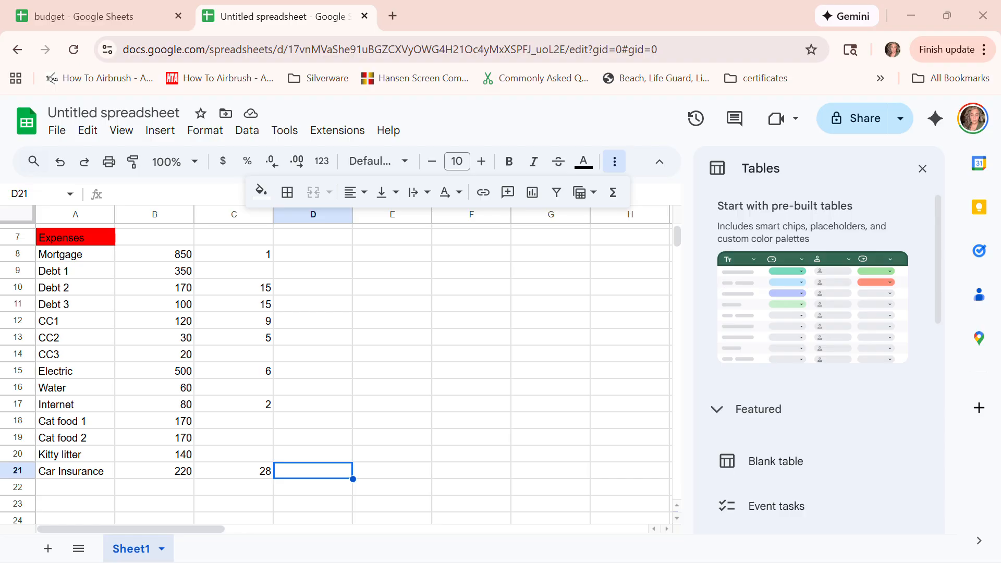
scroll(334, 365, up, 3)
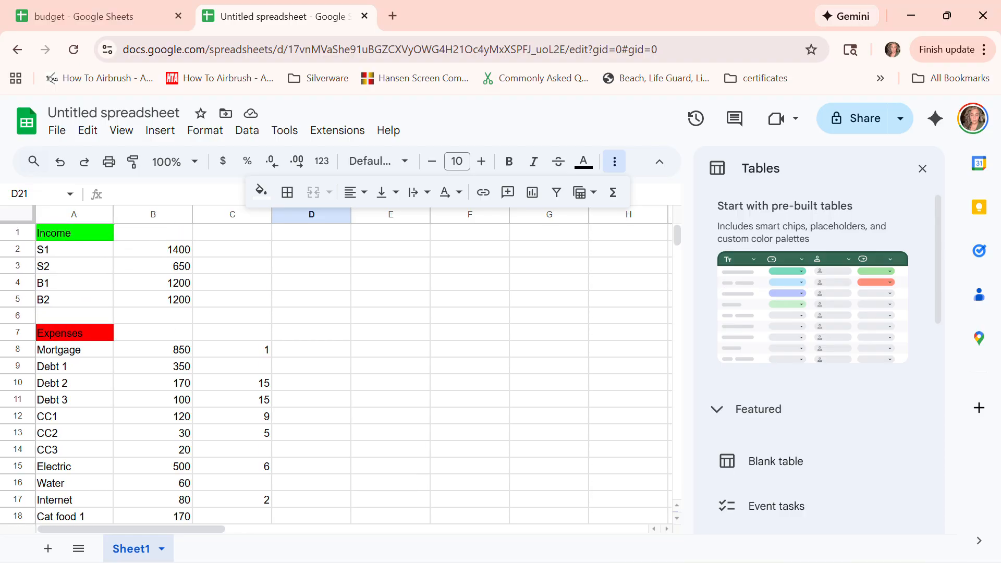
scroll(333, 365, down, 3)
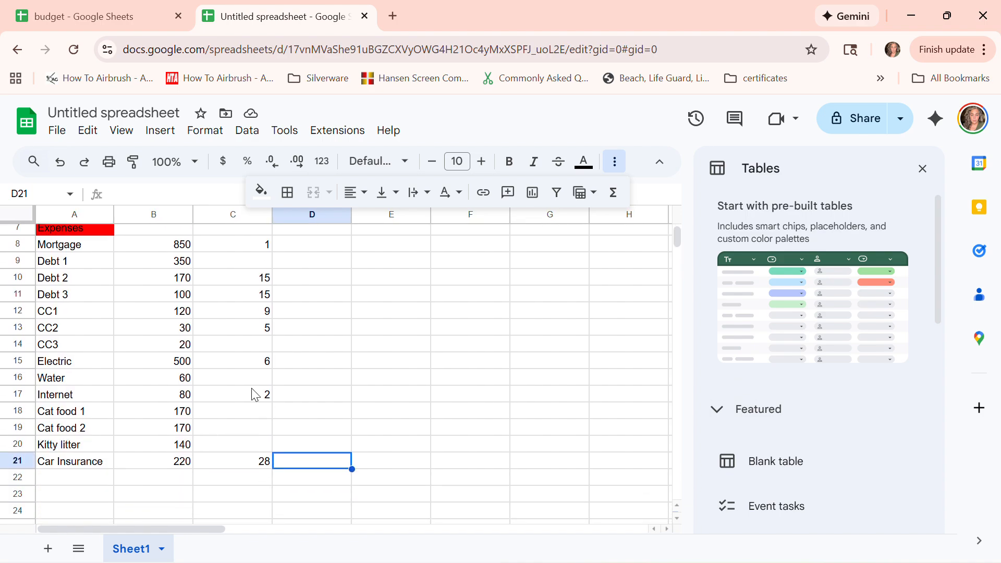
click(269, 369)
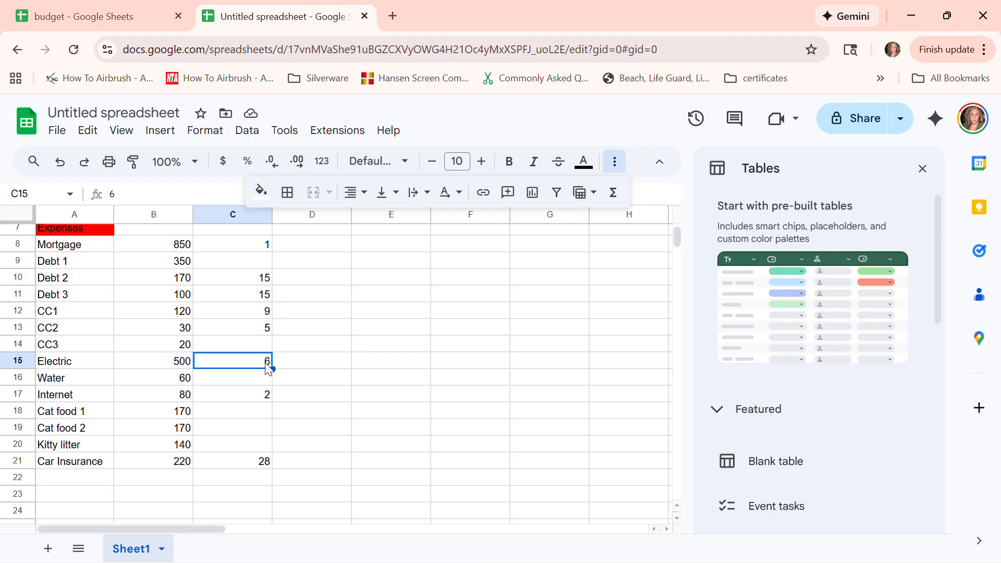
Enter medical insurance as the next expense in A22 and fit column A's width to its contents.
click(56, 481)
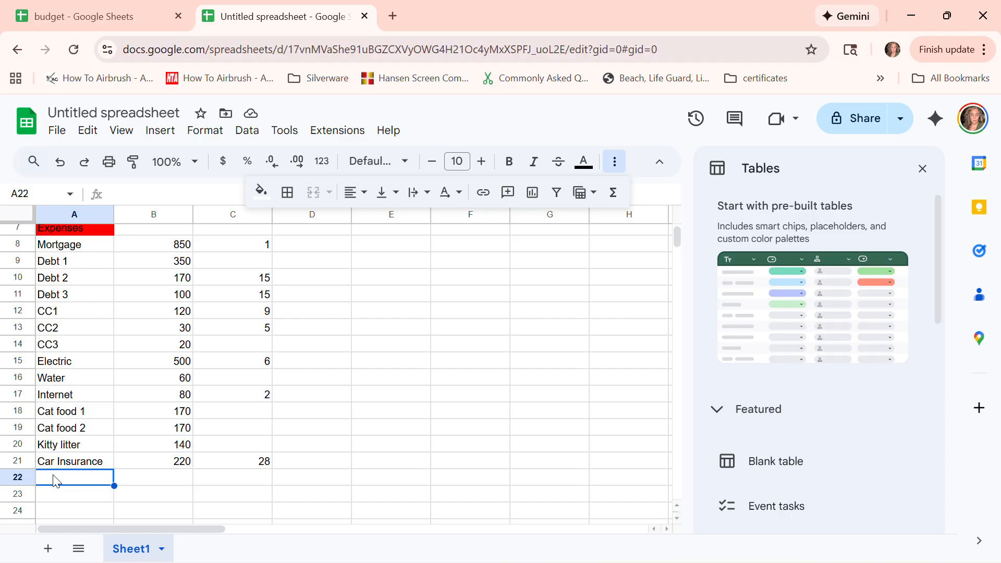
text(medica)
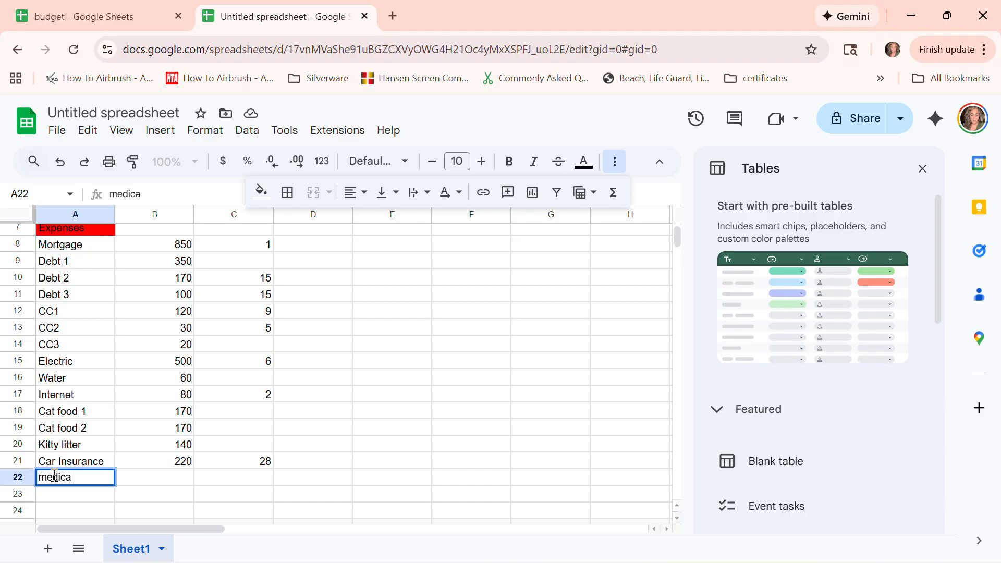
text(l insurance)
key(Tab)
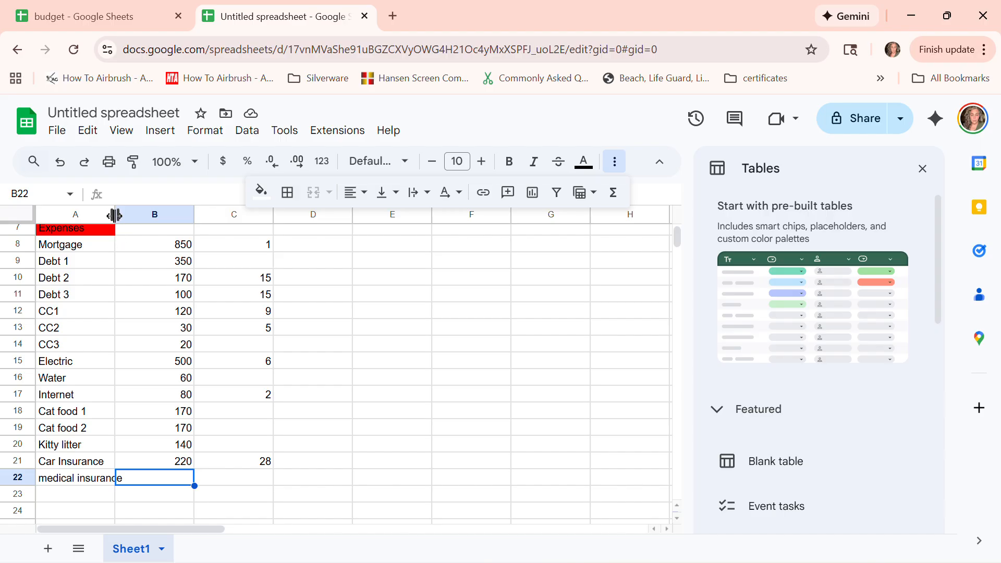
double_click(114, 216)
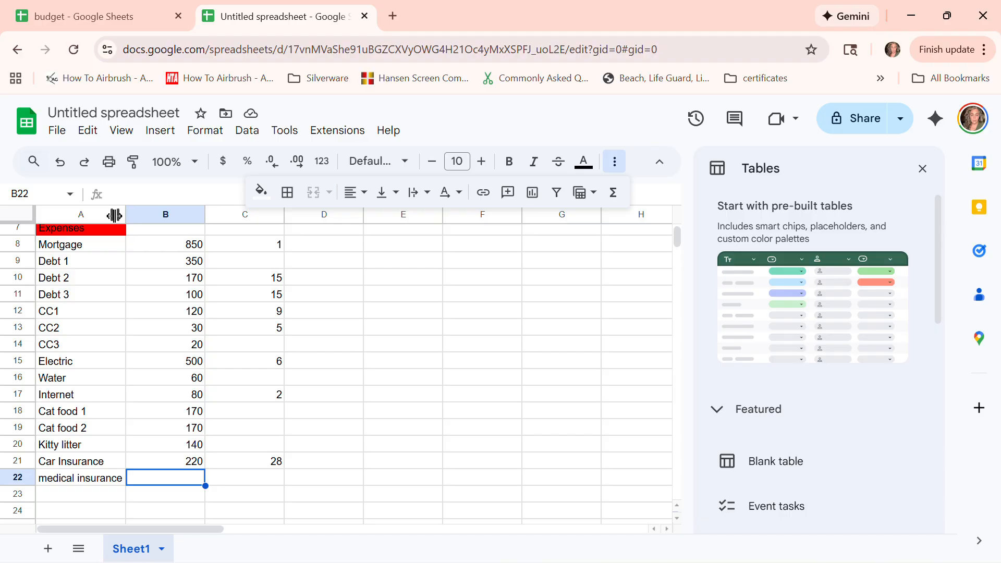
Complete the medical insurance row with 65 in B22 and 24 in C22.
text(65)
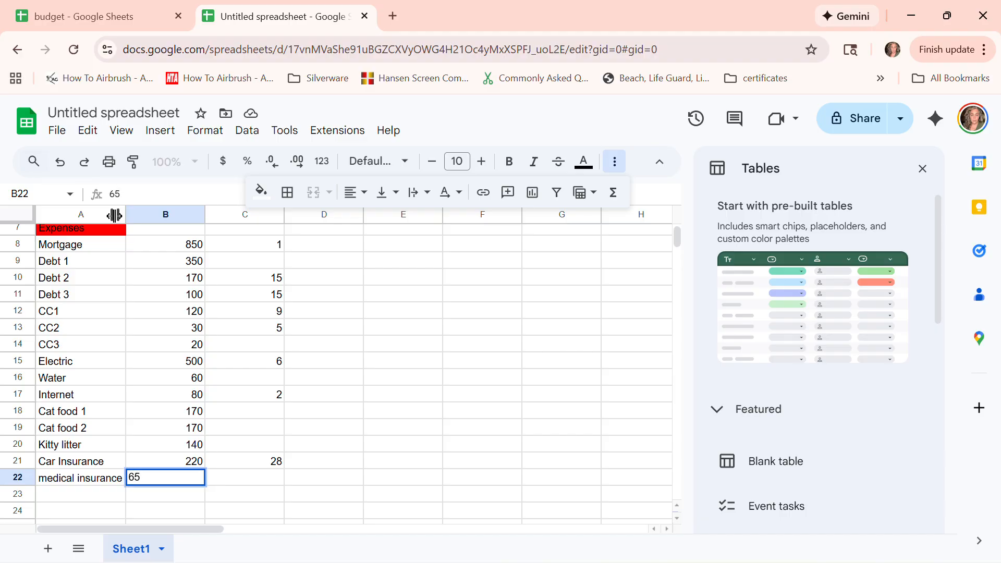
key(Tab)
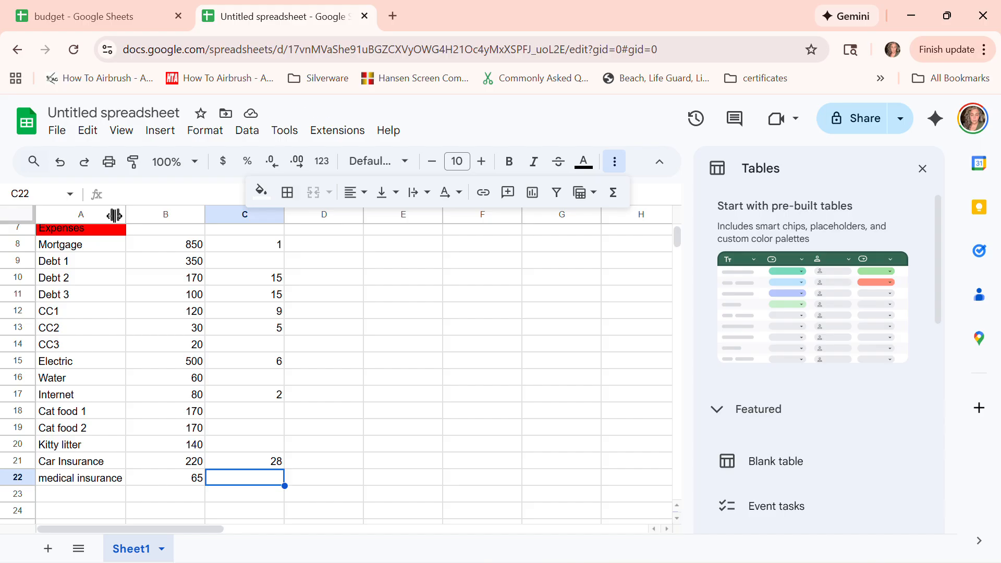
text(24)
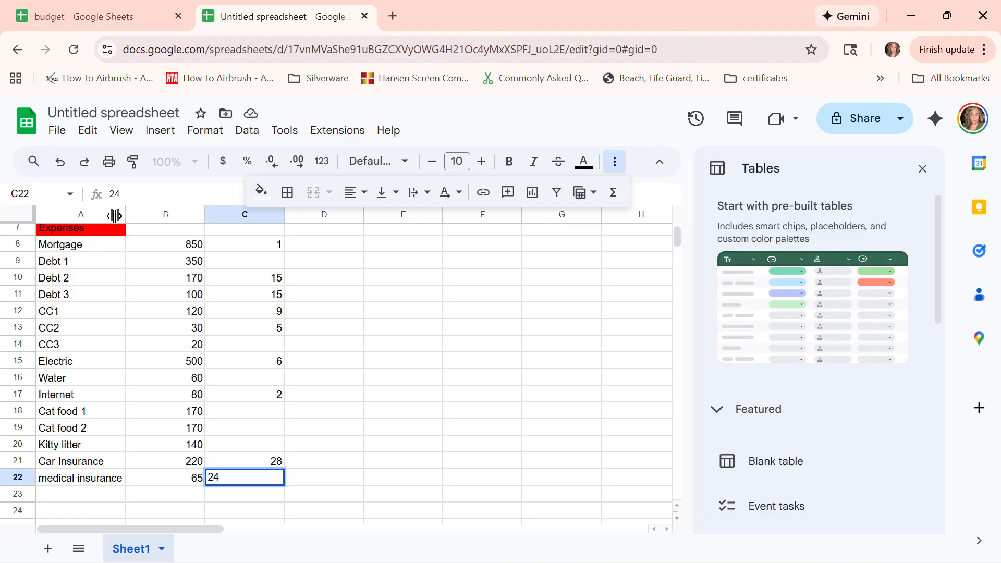
key(Tab)
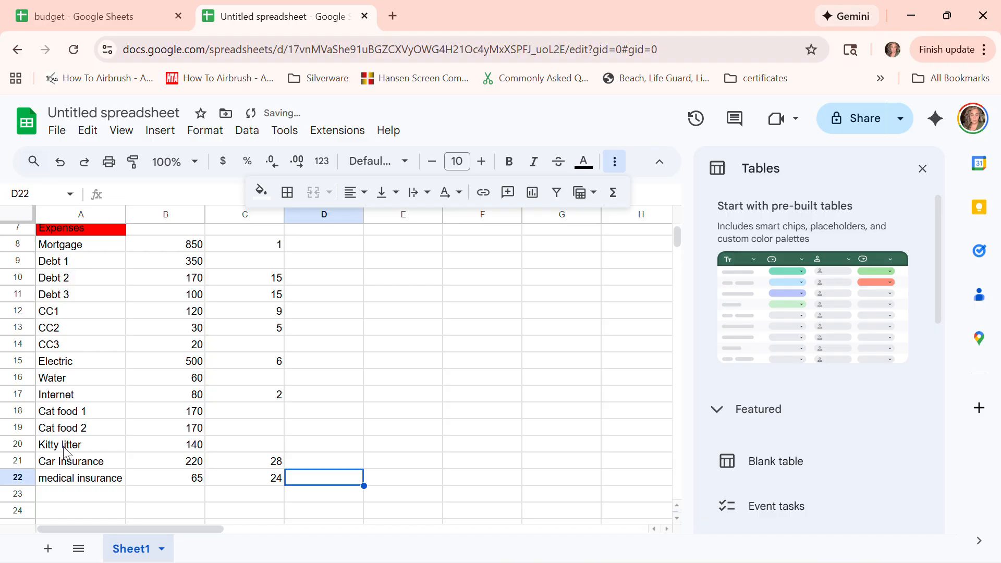
Enter the next expense in row 23, with patreon in A23, 5 in B23 and 1 in C23.
click(58, 498)
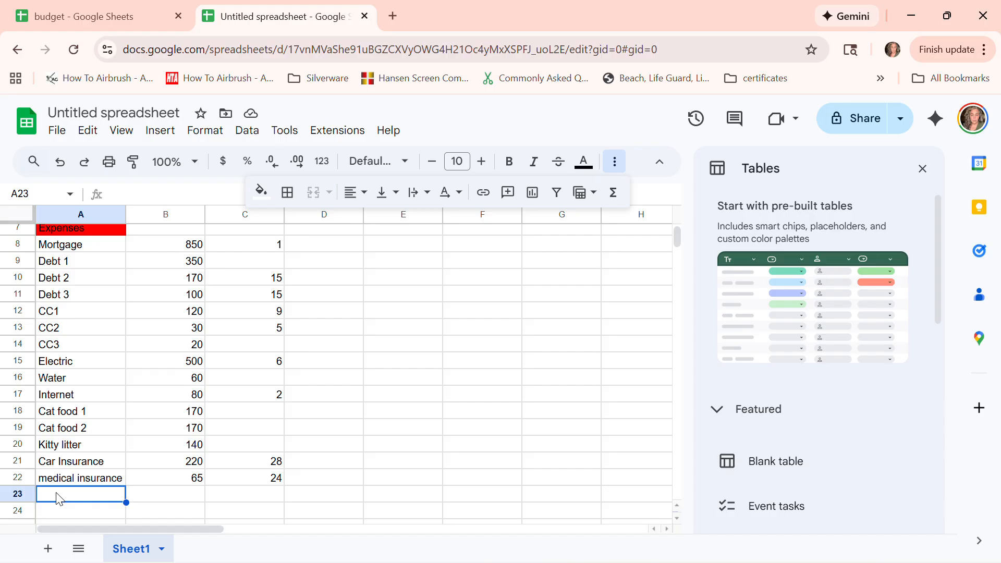
text(p)
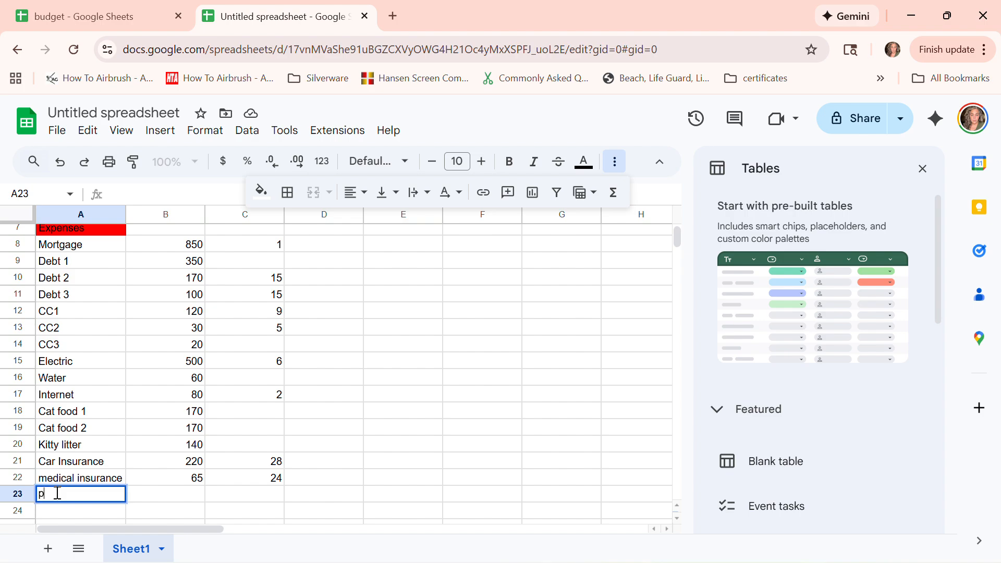
text(atreao)
key(BackSpace)
key(BackSpace)
text(on)
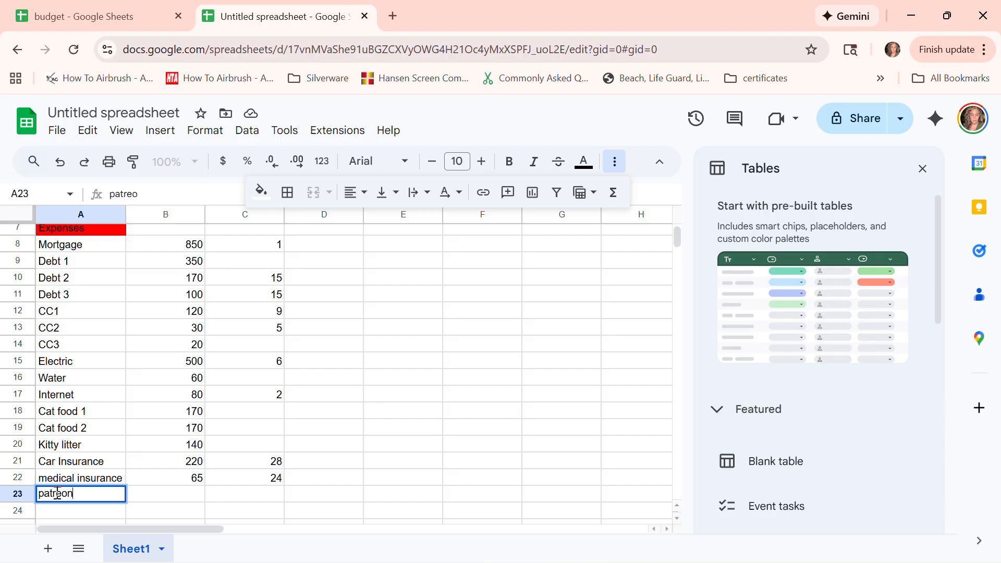
key(Tab)
text(5)
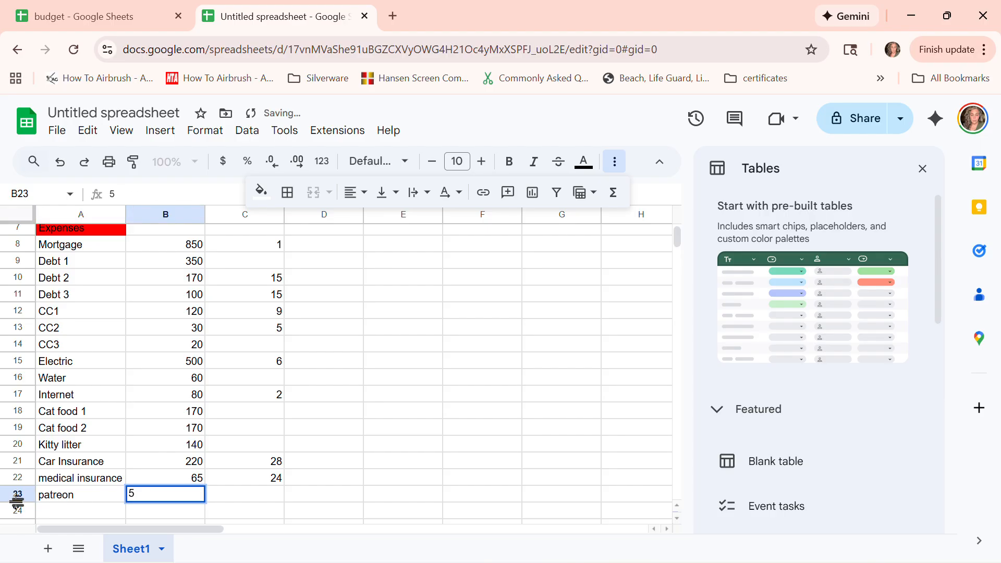
key(Tab)
text(1)
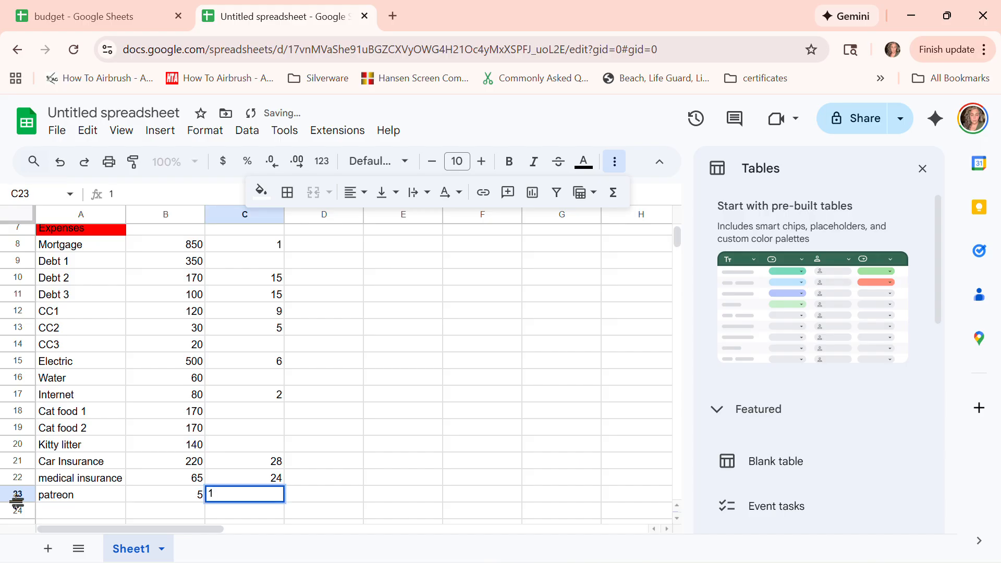
key(Tab)
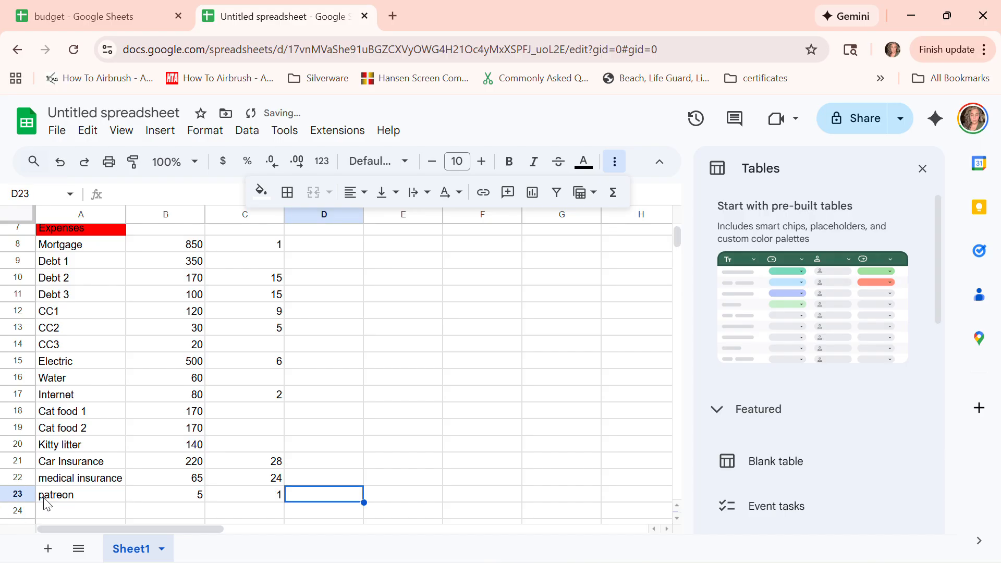
Enter the next expense in row 24, with apple music in A24, 13 in B24 and 4 in C24.
click(71, 511)
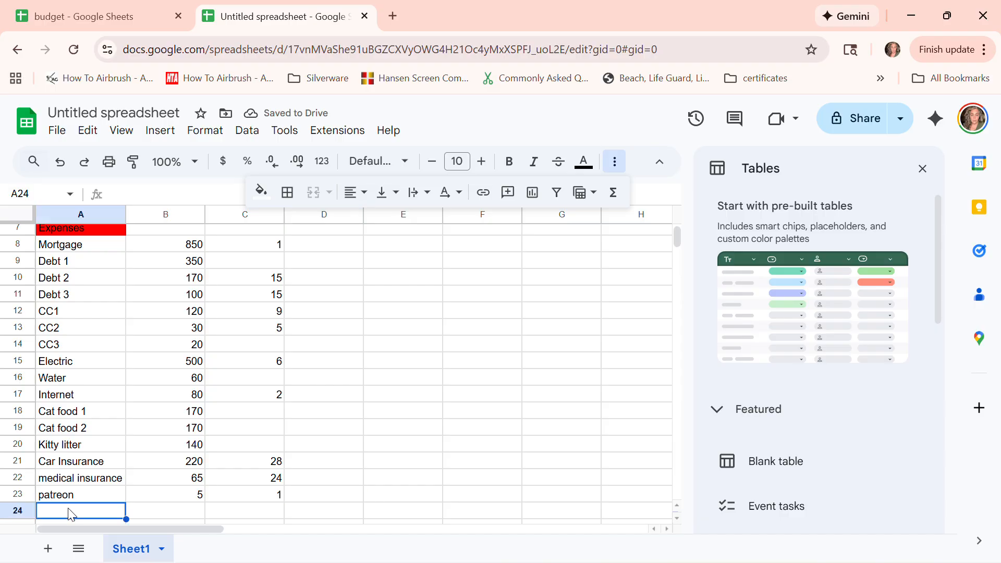
text(apple)
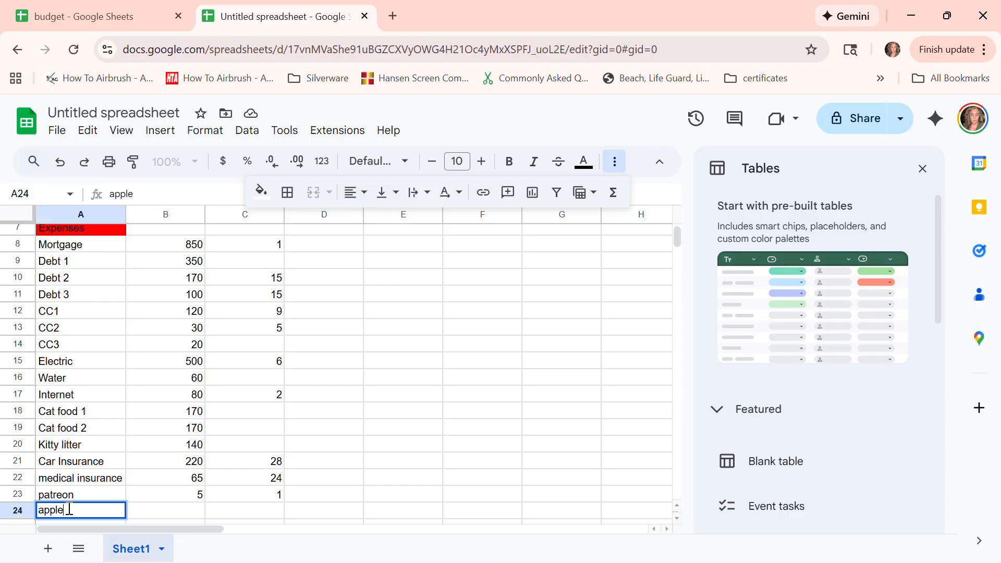
text( music)
key(Tab)
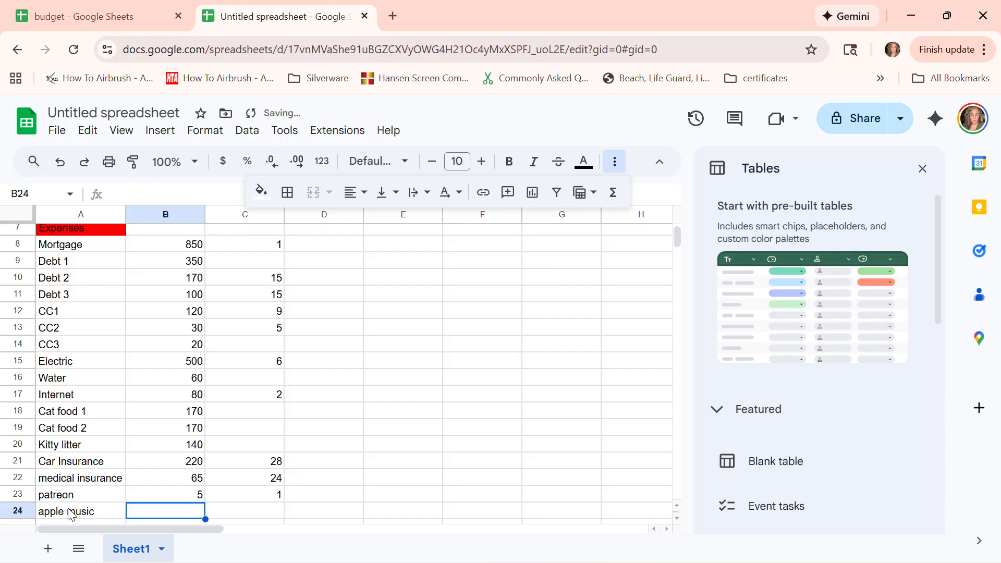
text(13)
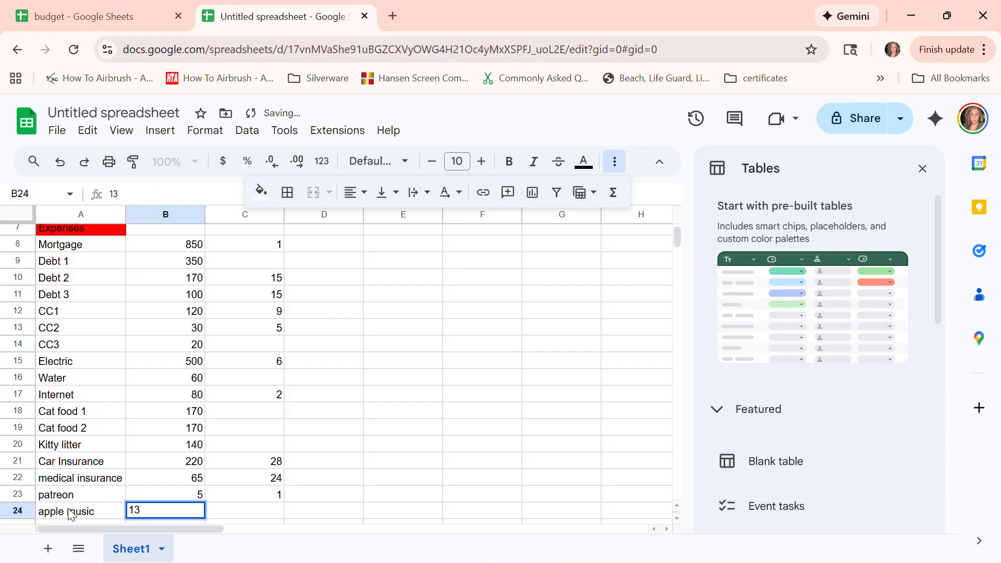
key(Tab)
text(4)
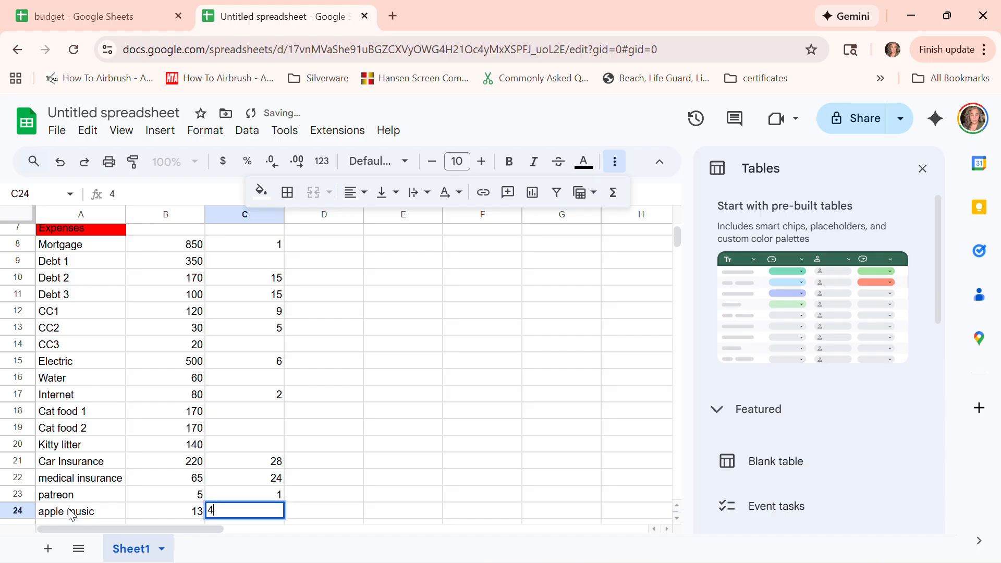
click(70, 513)
Enter the next expense in row 25, with amazon photos in A25 and 2.12 in B25.
scroll(81, 408, down, 2)
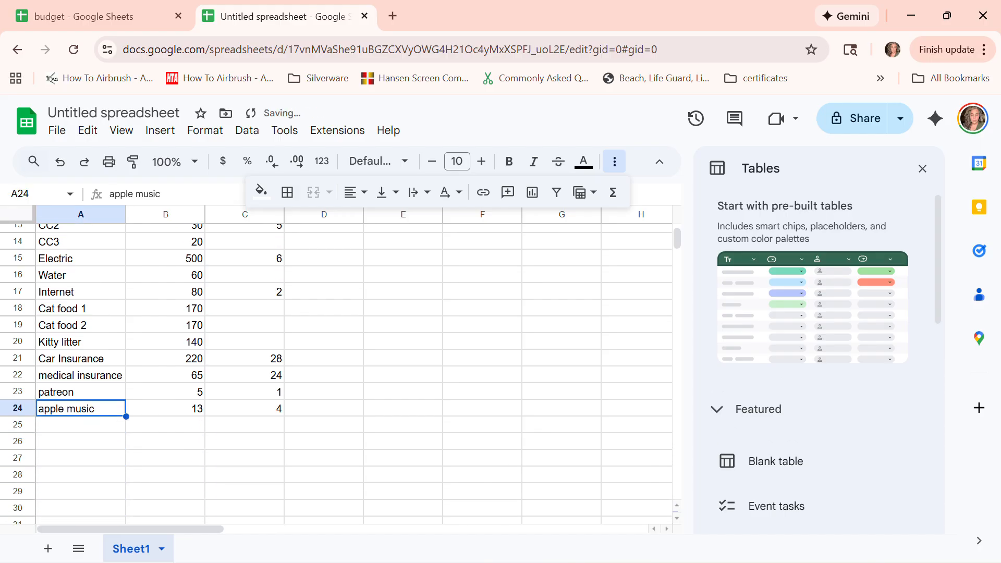
click(80, 408)
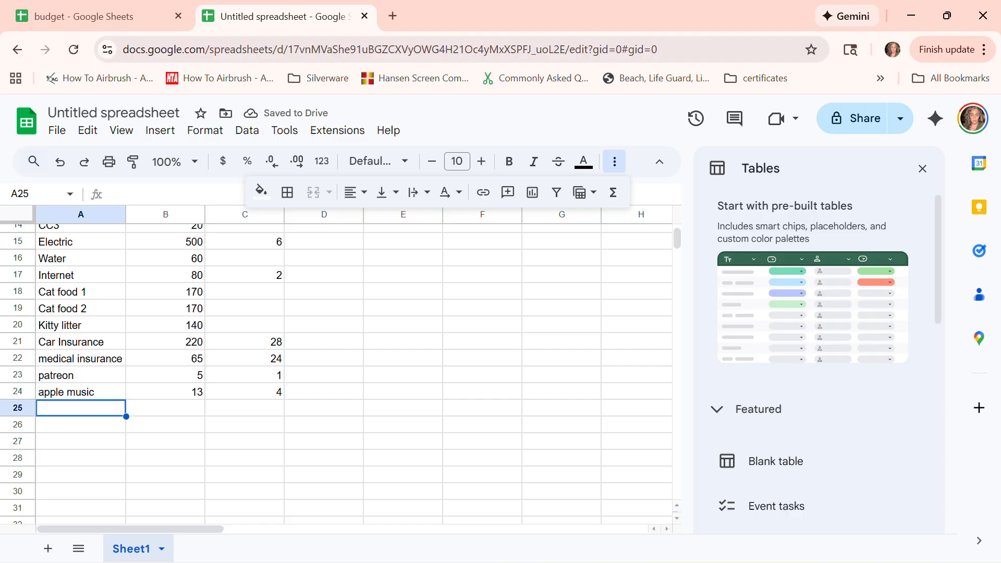
text(amazon)
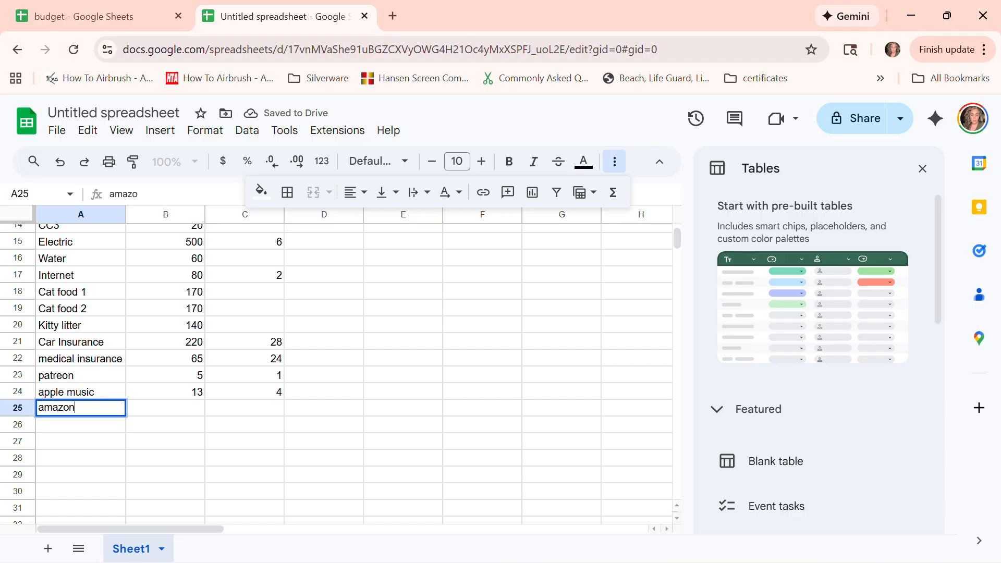
text( photos)
key(Tab)
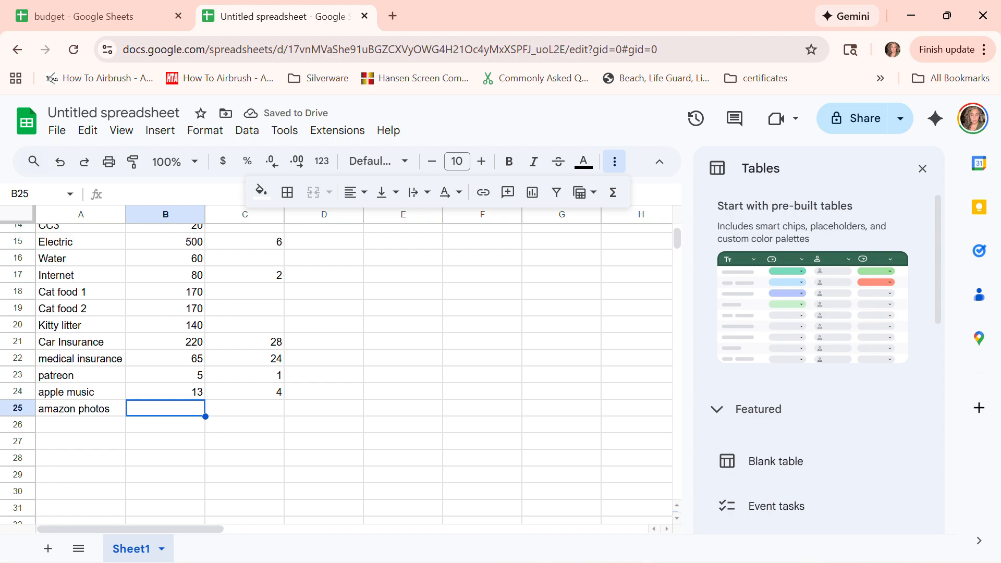
text(2.12)
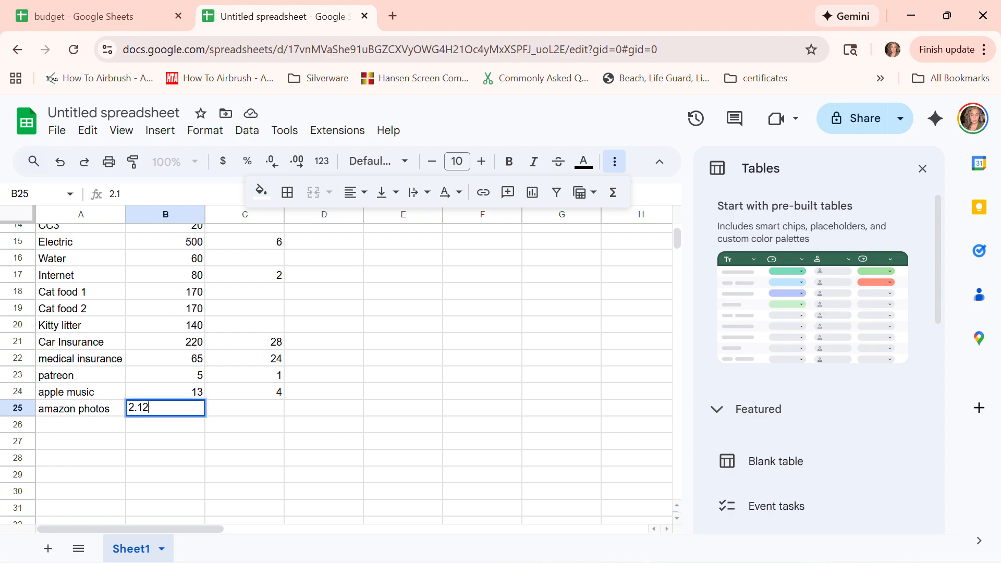
key(Tab)
key(Left)
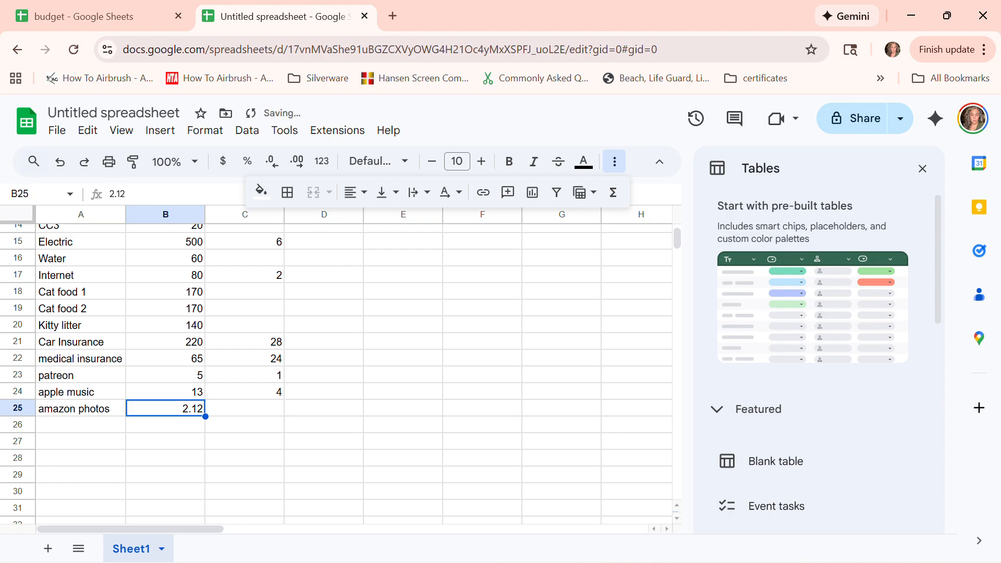
Enter the next expense in row 26, with i cloud in A26 and 3.19 in B26.
key(Down)
key(Left)
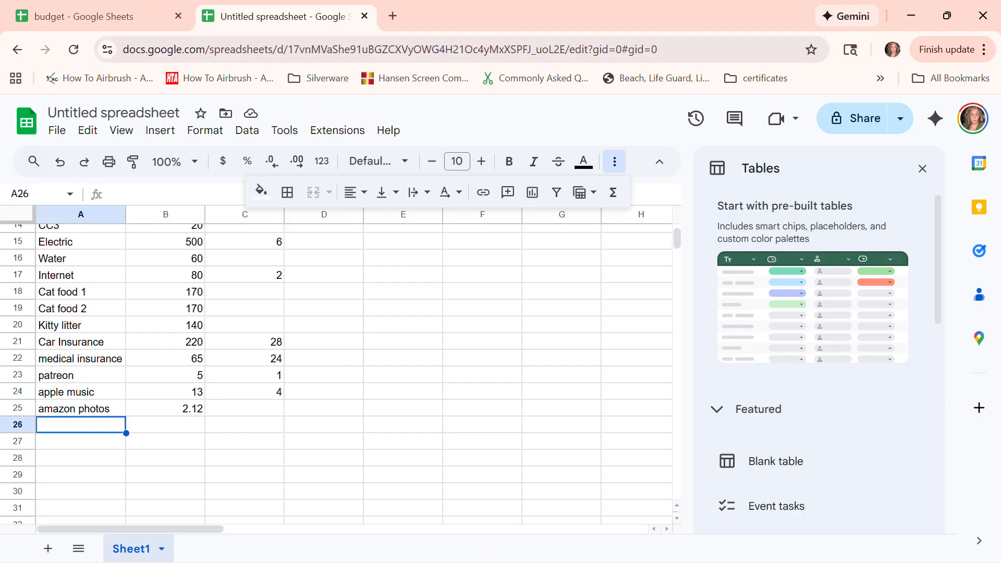
text(i cloud)
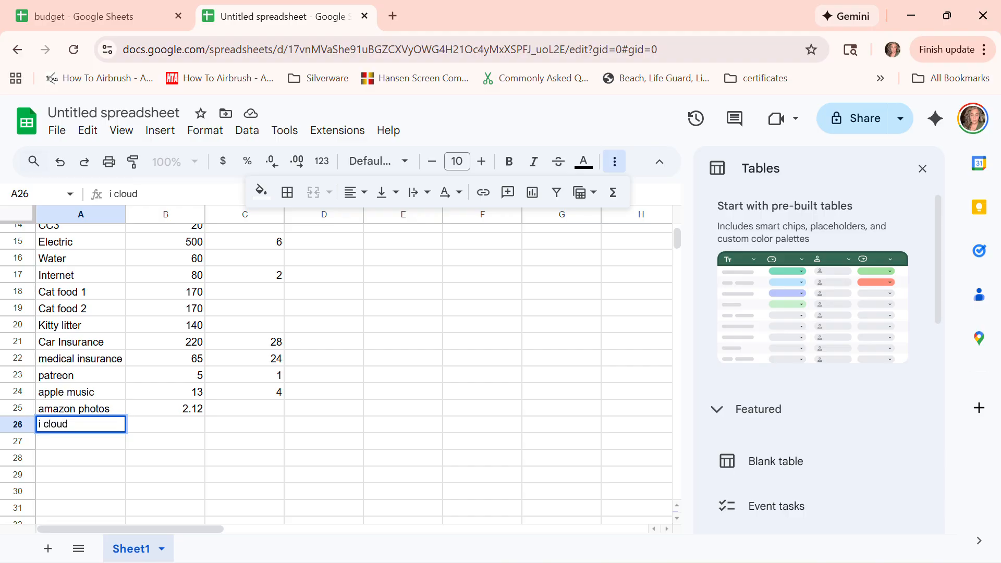
key(Tab)
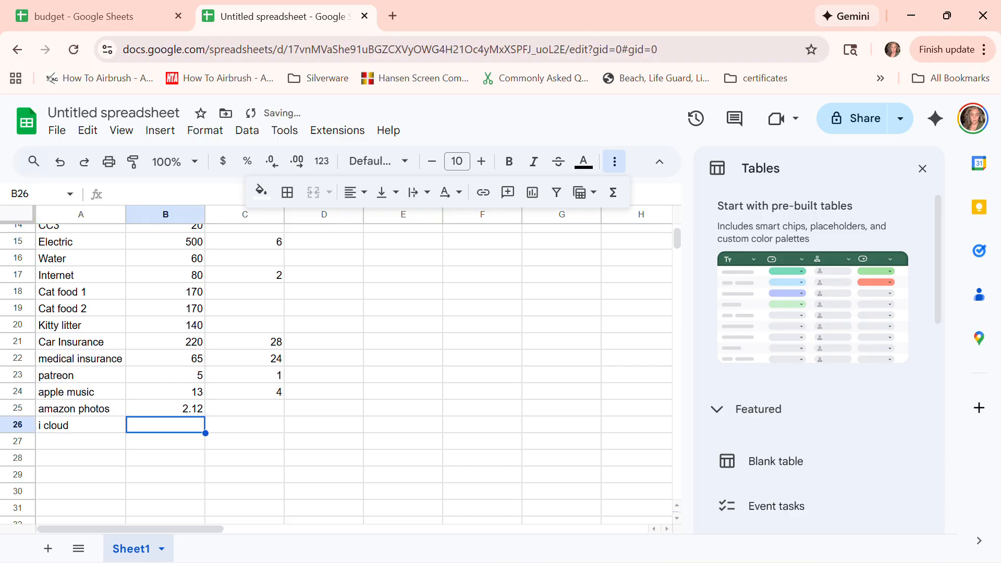
text(3.19)
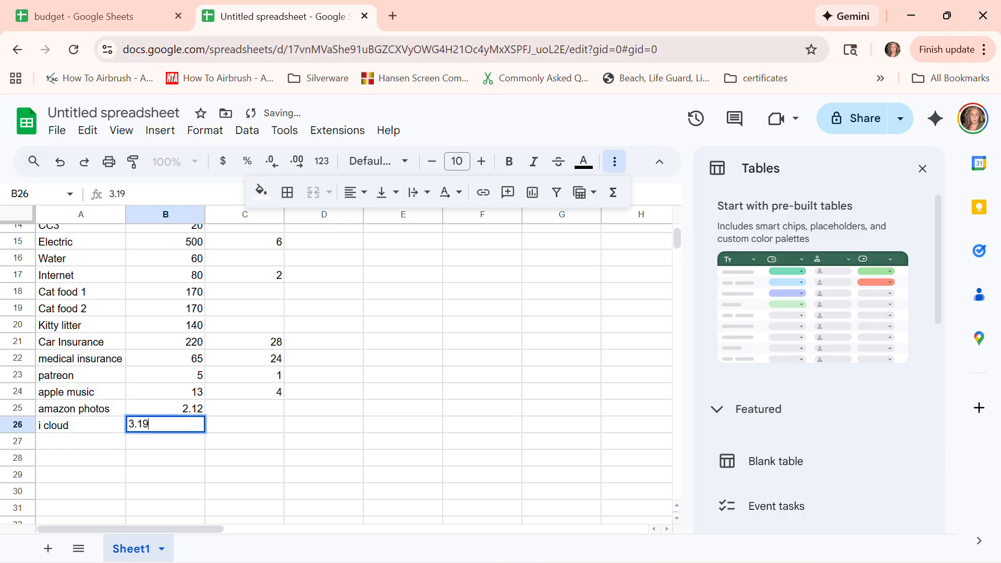
key(Return)
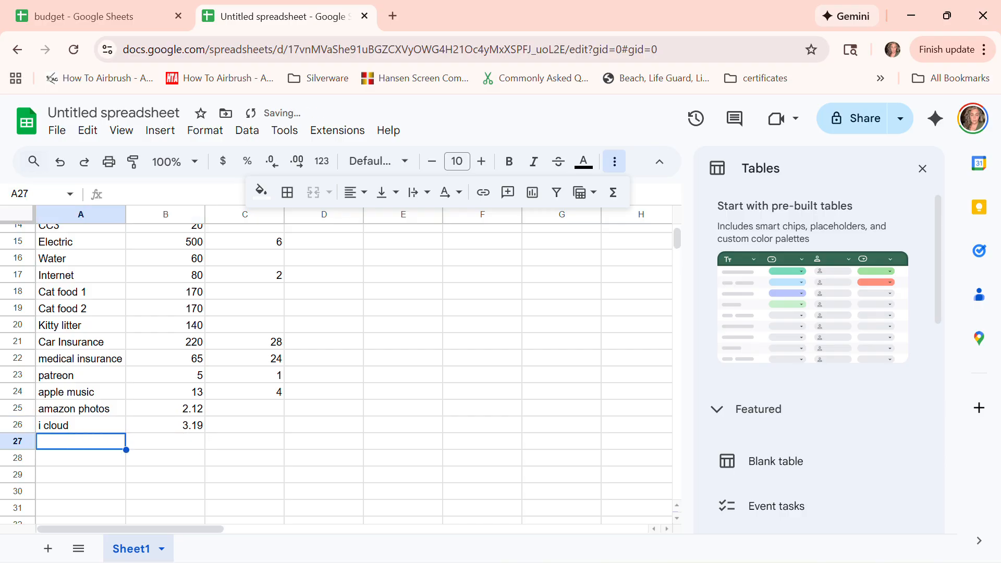
Enter the next expense in row 27, with google storage in A27 and 2.12 in B27.
text(g)
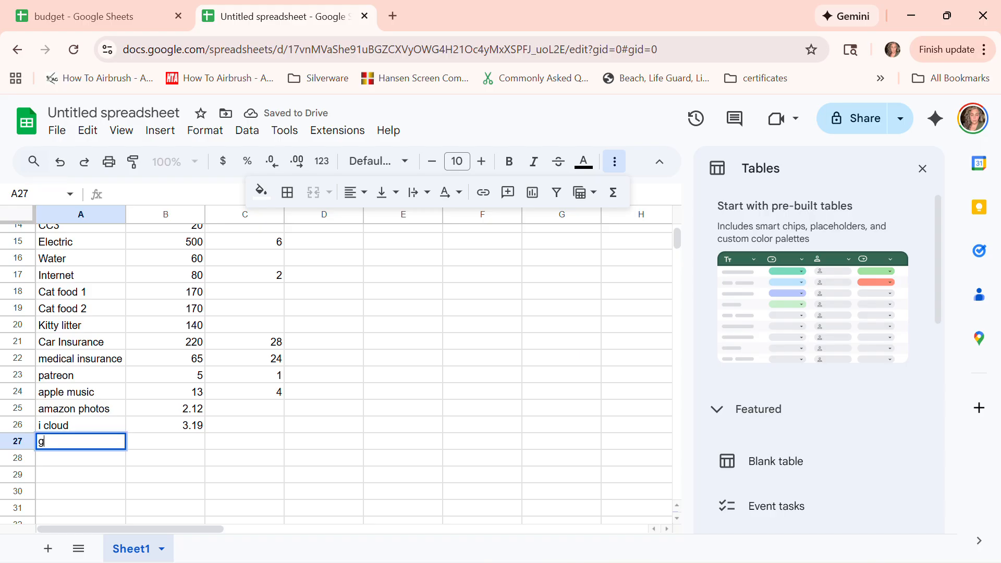
text(oogle storage)
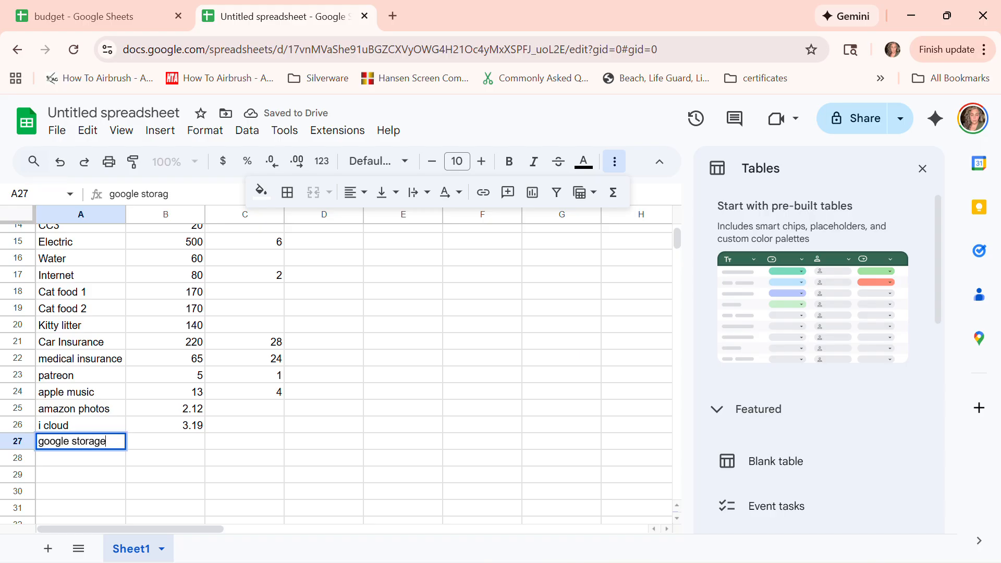
key(Tab)
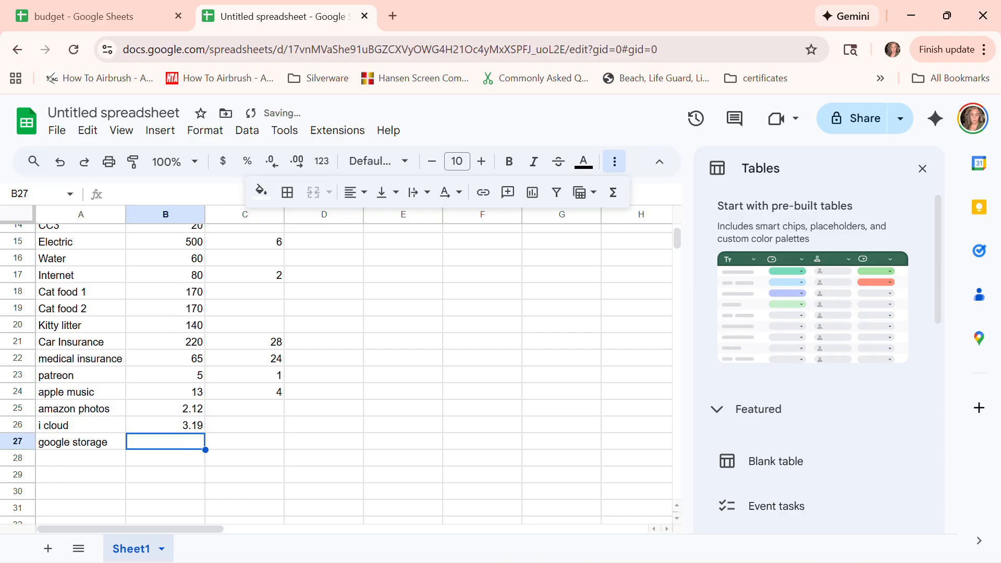
text(2.12)
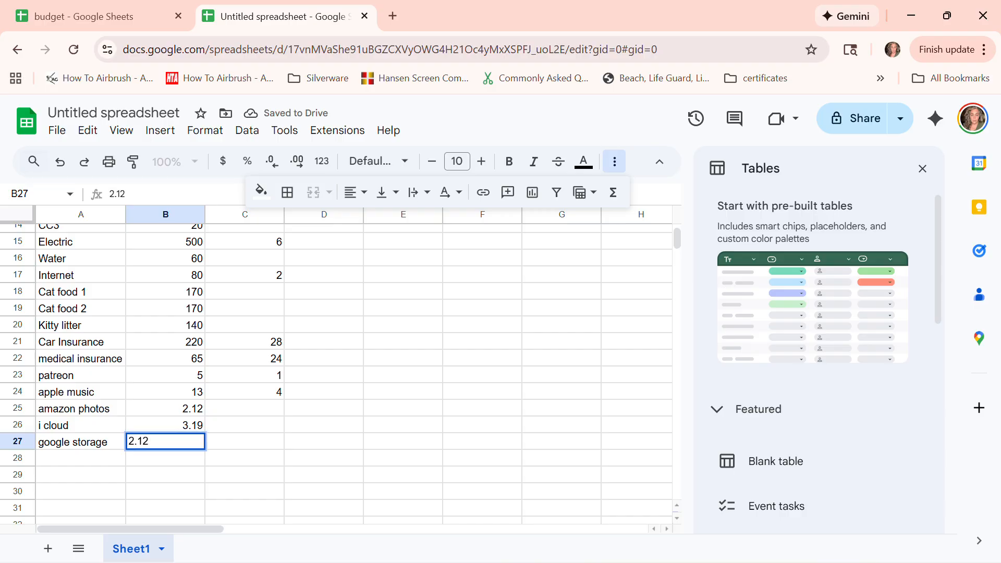
key(Return)
Enter the next expense in row 28, with amazon prime* in A28 and 12.50 in B28.
click(81, 458)
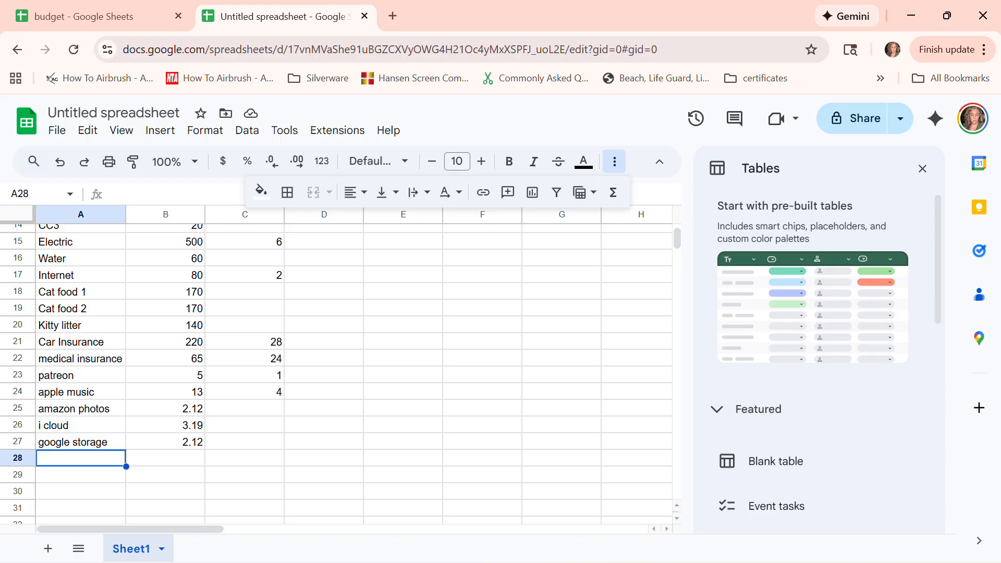
text(amaz)
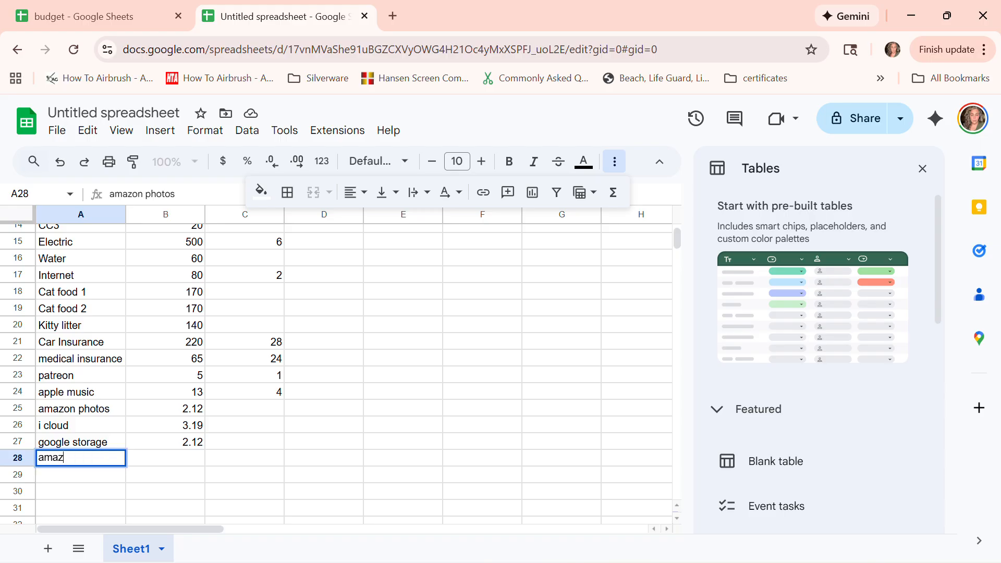
text(on prime*)
key(Tab)
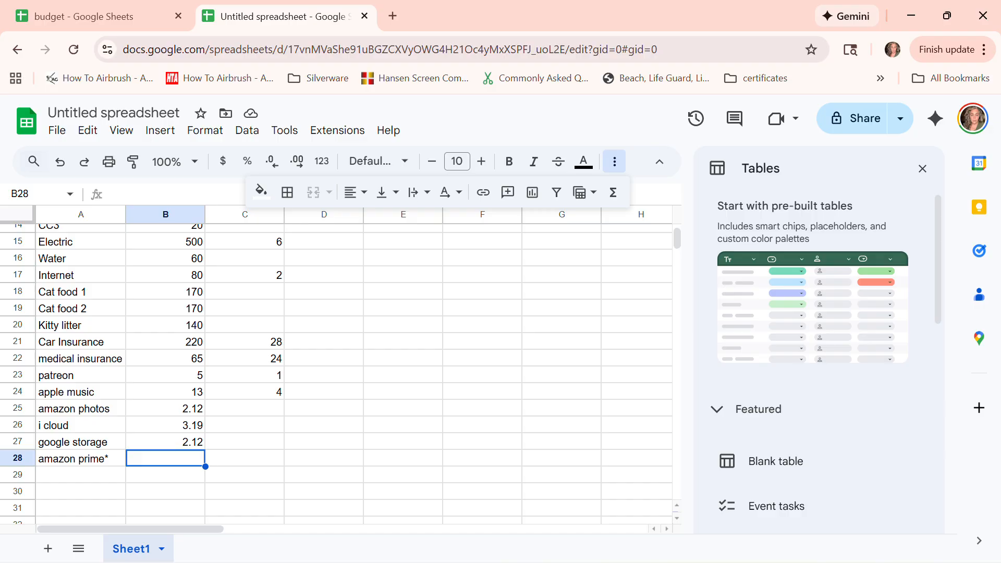
text(1)
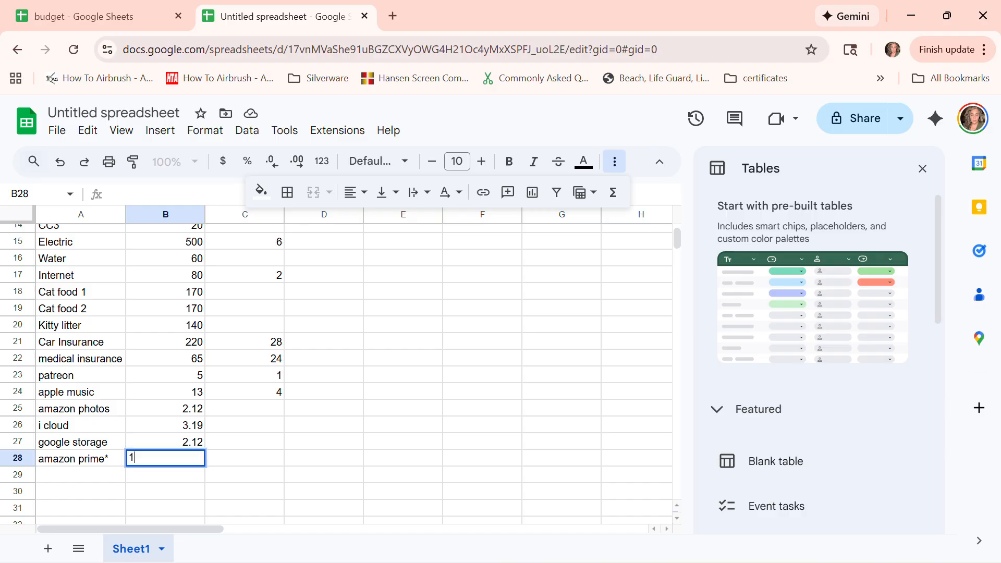
text(2.59)
key(BackSpace)
text(0)
key(Tab)
key(Left)
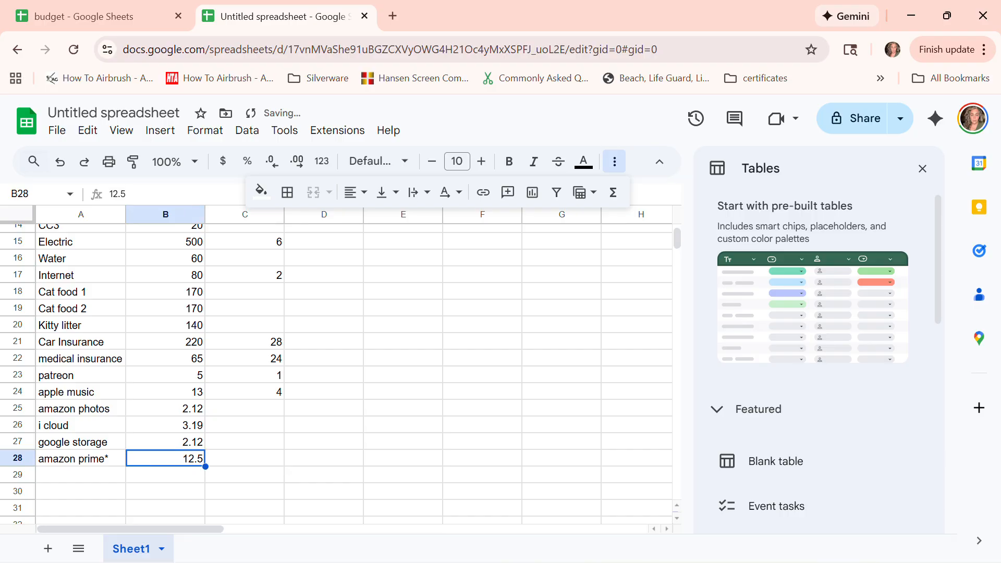
Enter the next expense in row 29, with walmart + in A29 and 99 in B29.
key(Down)
key(Left)
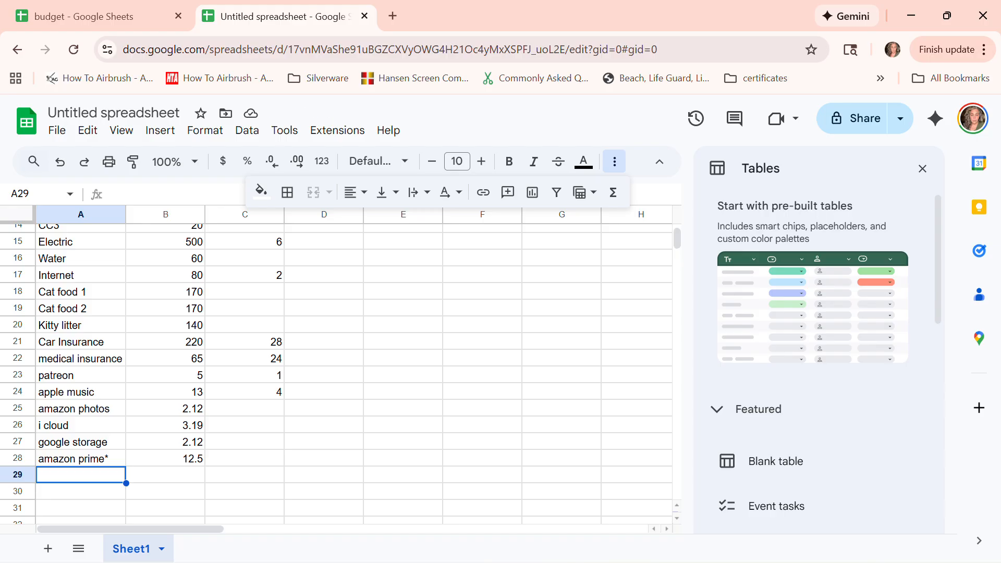
text(walmart)
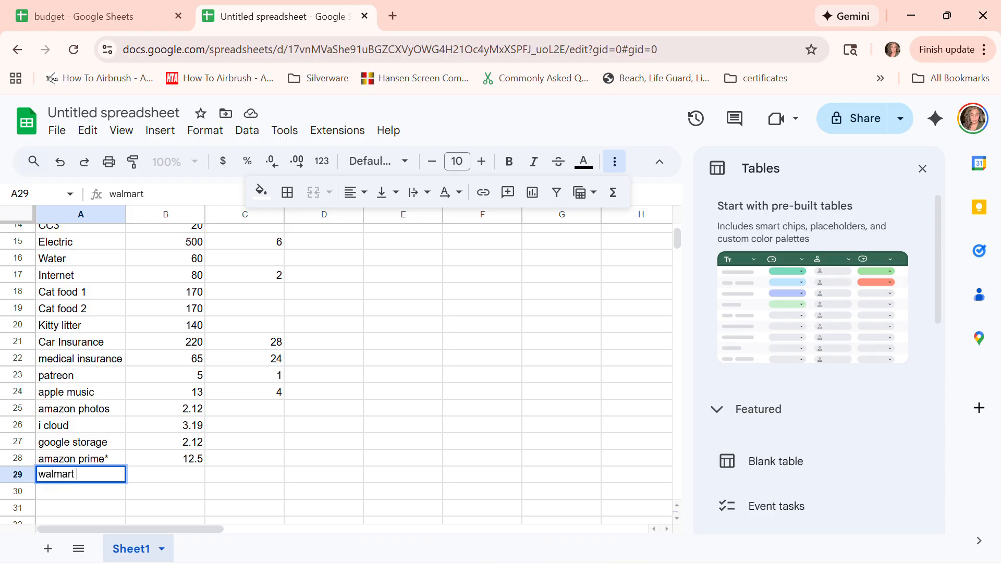
text( +)
key(Tab)
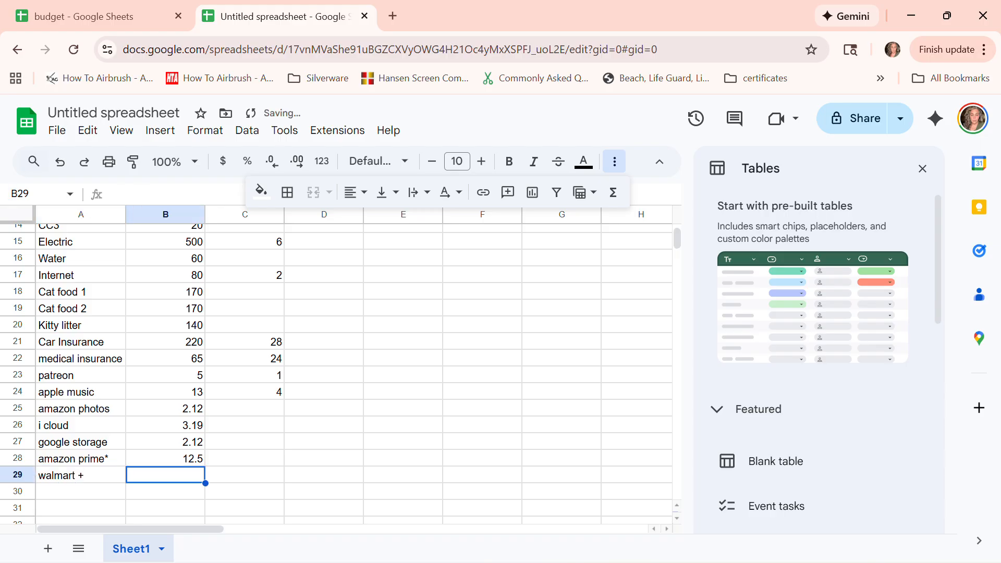
text(99)
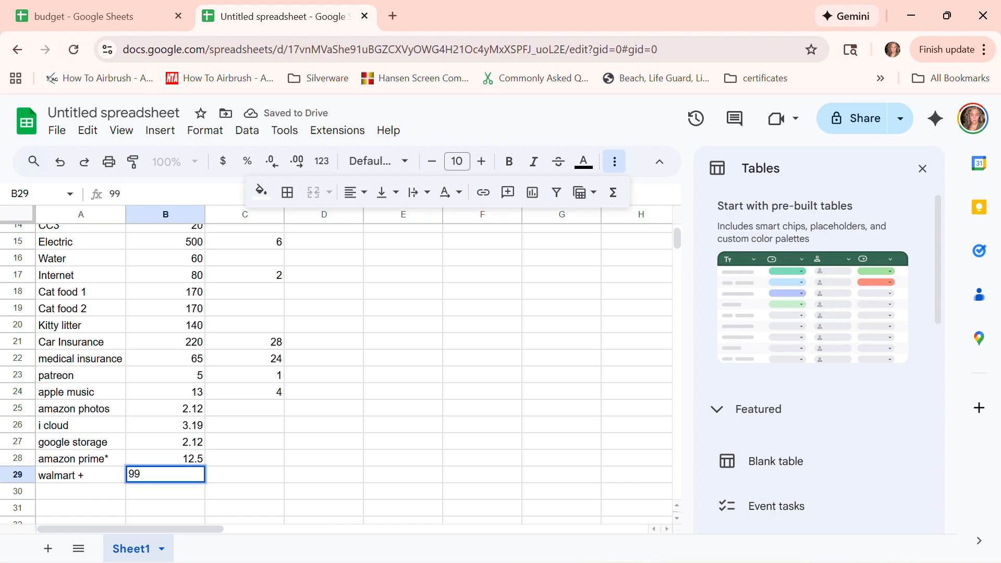
key(Tab)
key(Left)
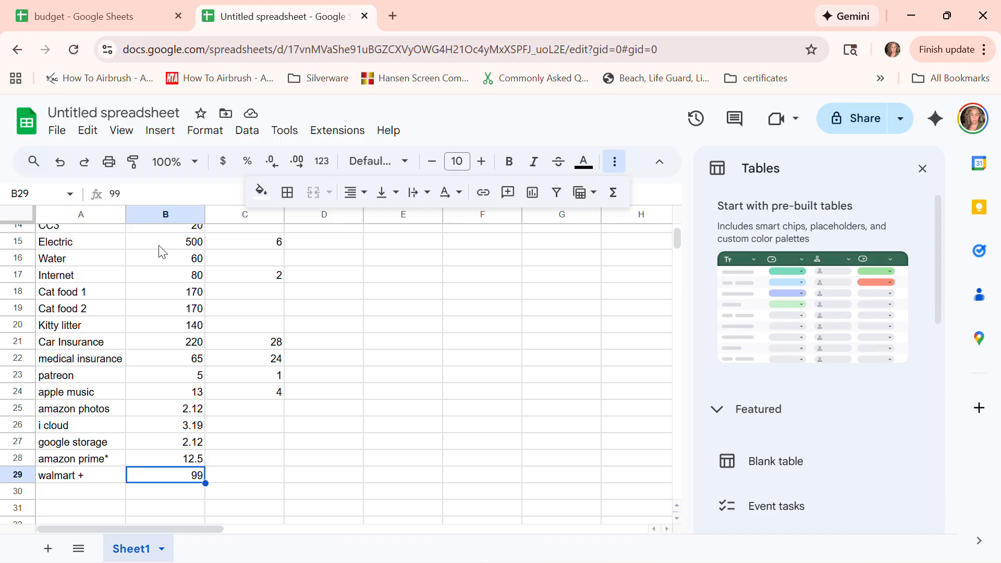
Replace the walmart + amount in B29 with 8.25.
click(140, 195)
key(BackSpace)
key(BackSpace)
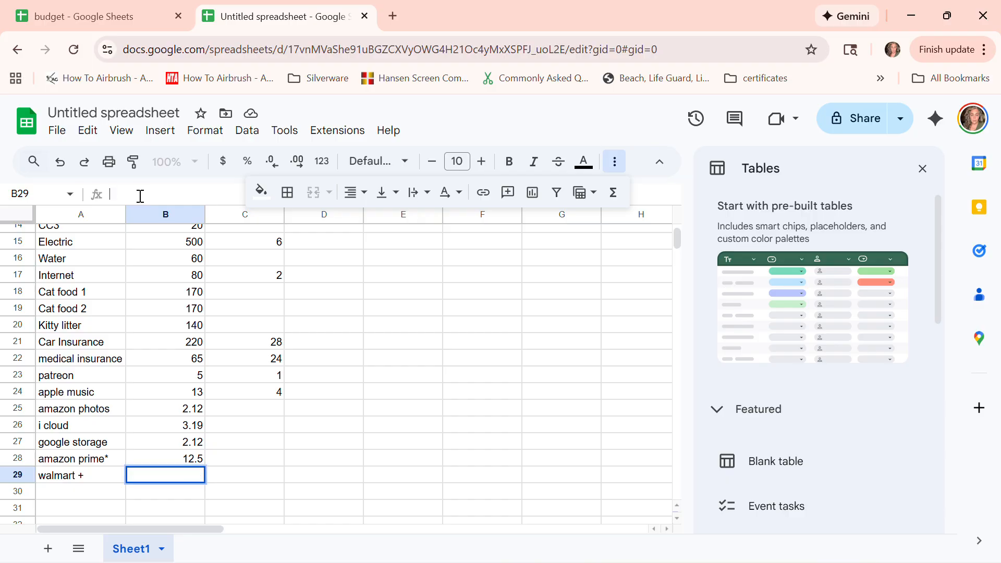
text(8.25)
key(Tab)
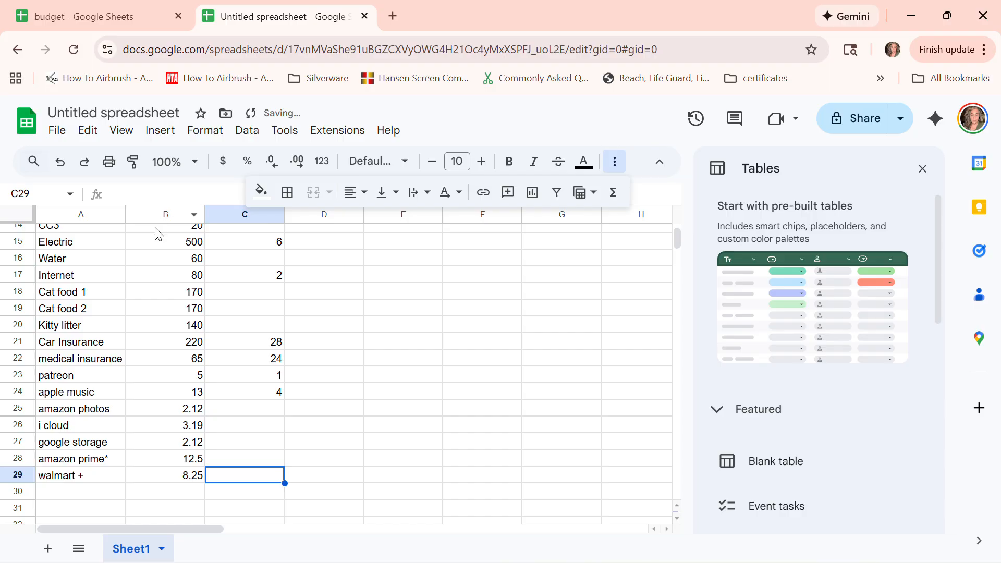
Enter the next expense in row 30, with Chewy + in A30 and 4.09 in B30, and select A31.
click(62, 491)
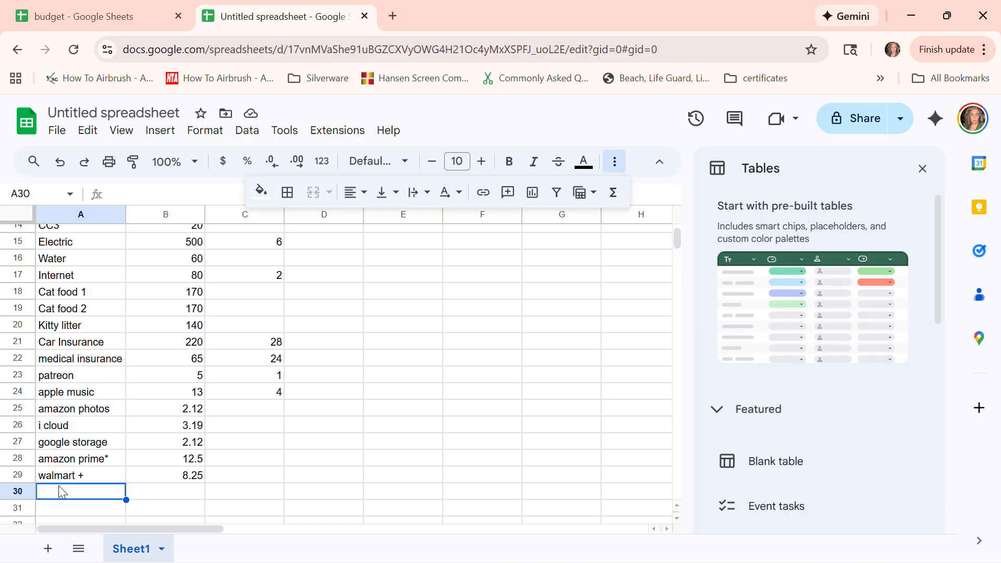
text(Chewy)
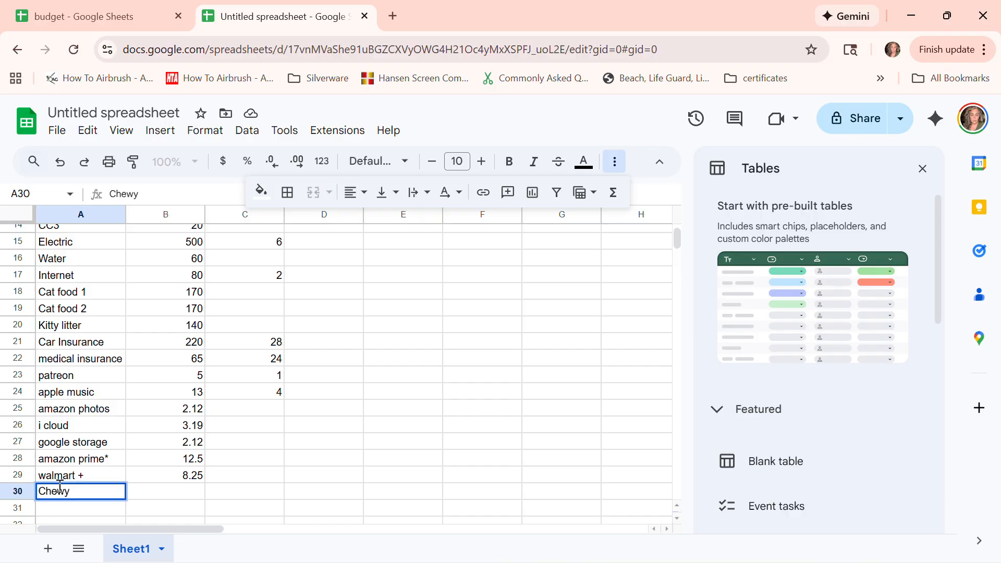
text( +)
key(Tab)
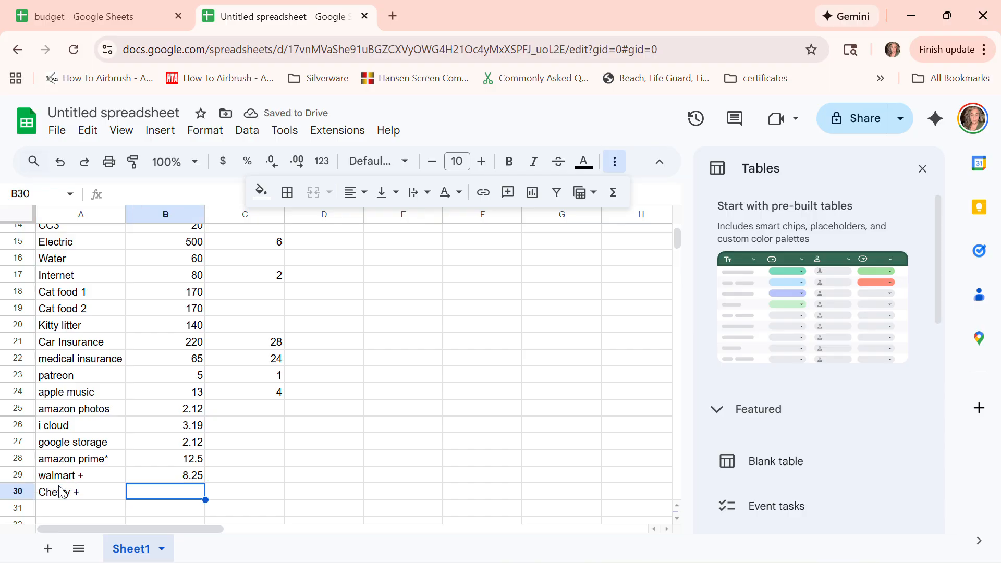
key(Tab)
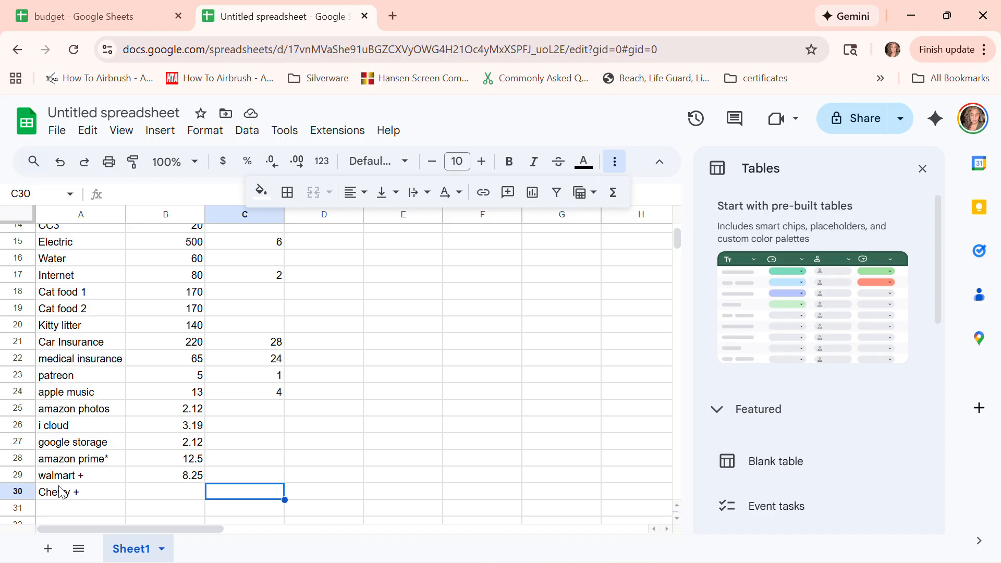
click(179, 494)
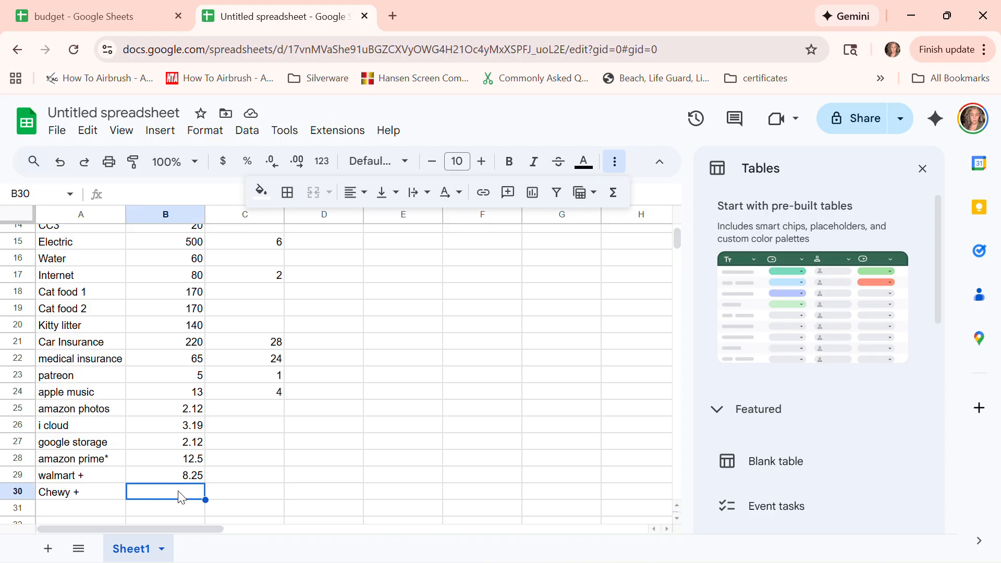
text(4.09)
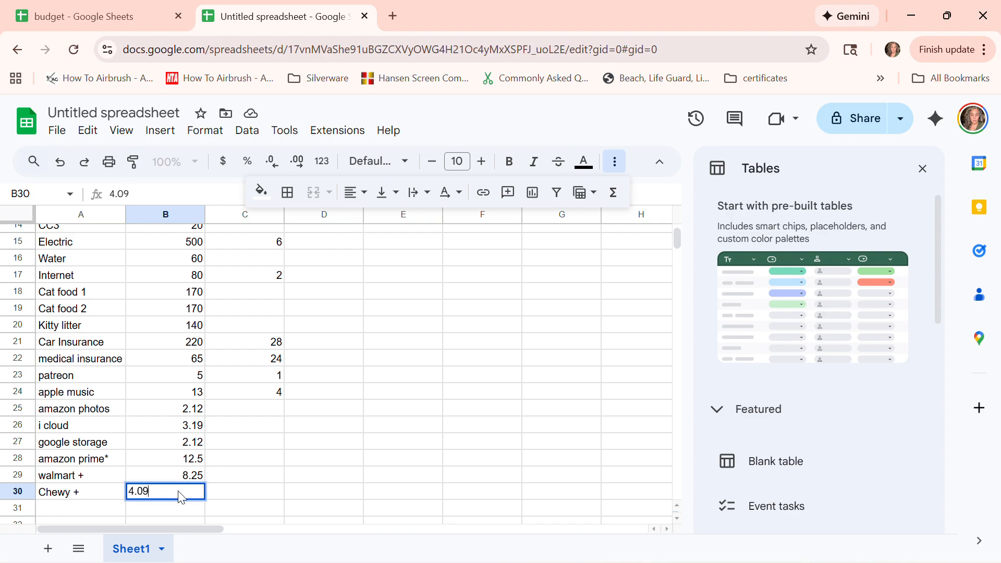
key(Tab)
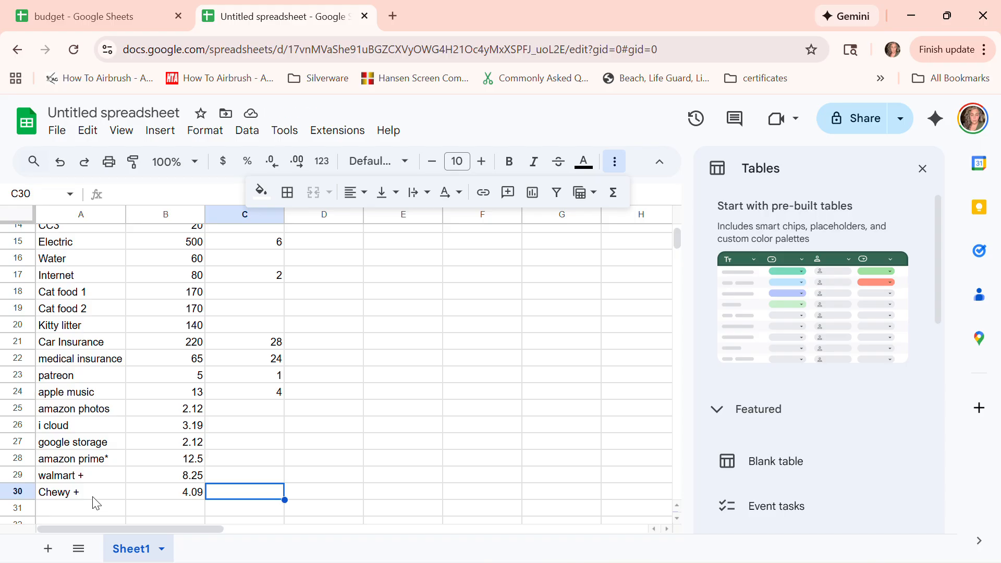
click(73, 508)
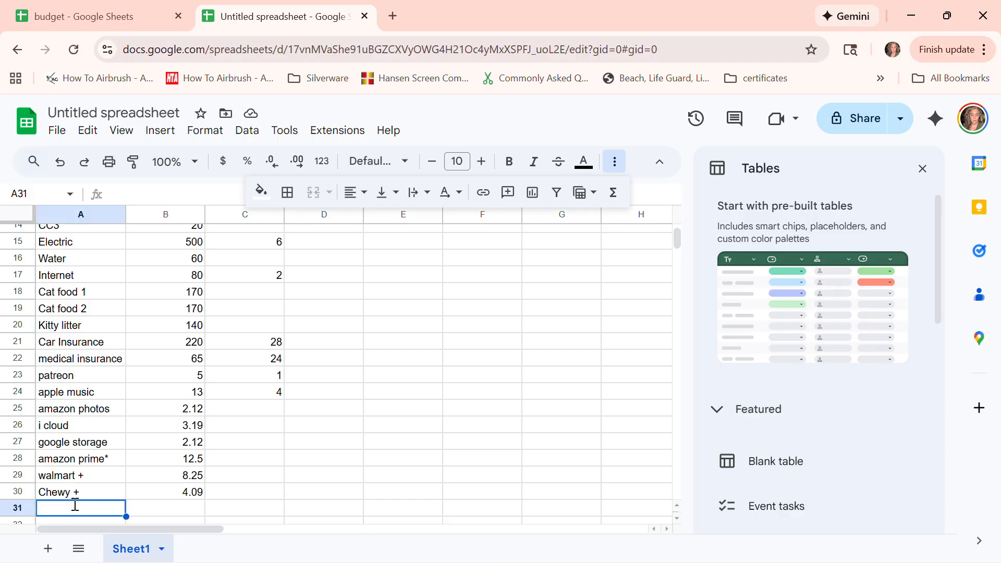
Enter the next expense in row 31, with photoshop in A31 and 35 in B31, and select A32.
text(php)
key(BackSpace)
text(o)
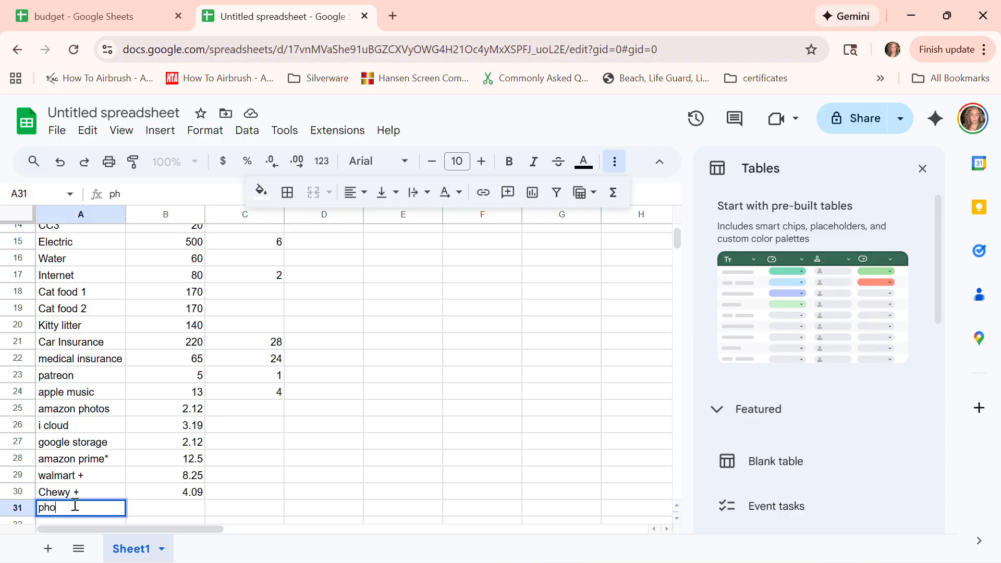
text(toshop)
key(Tab)
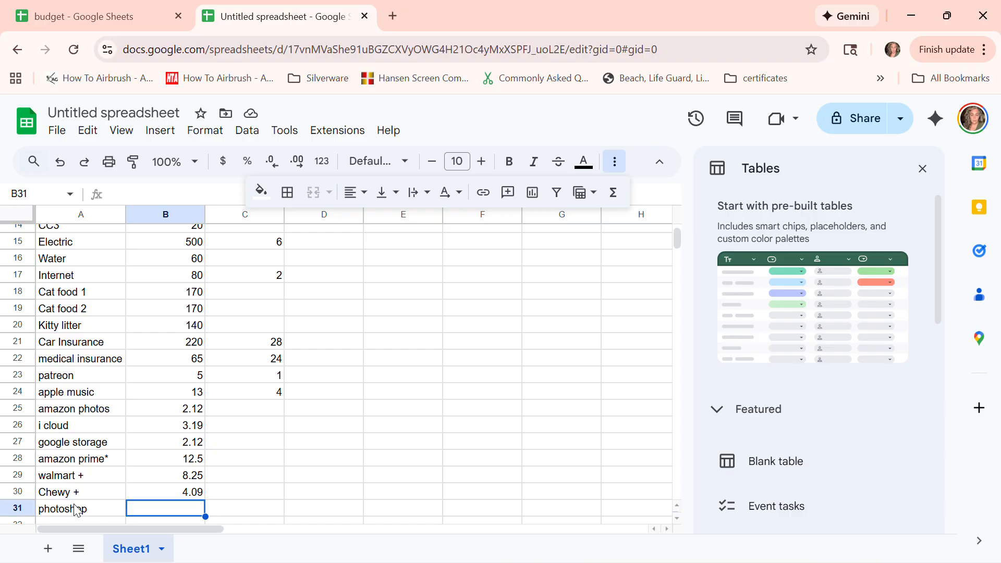
text(35)
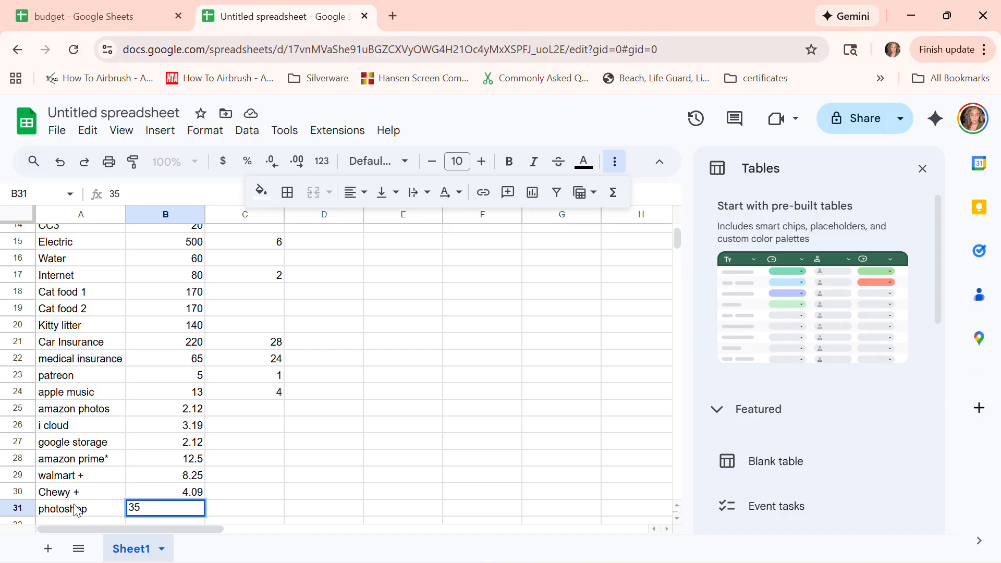
key(Tab)
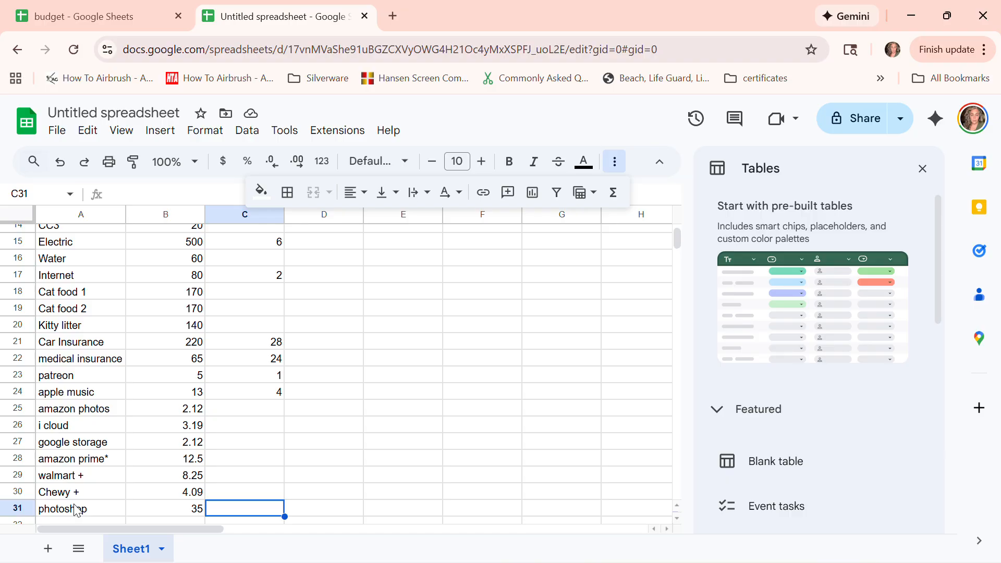
scroll(336, 373, down, 3)
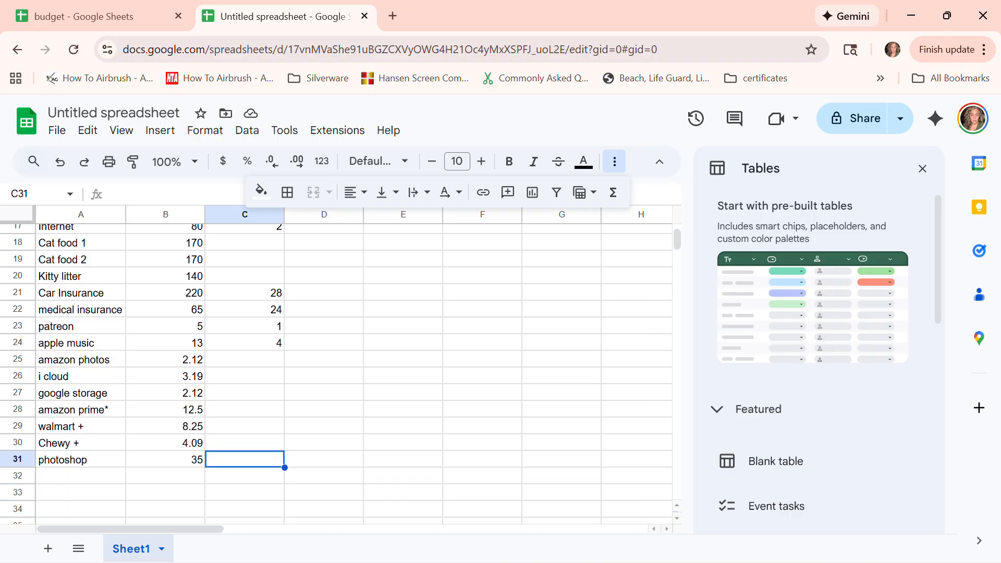
key(Return)
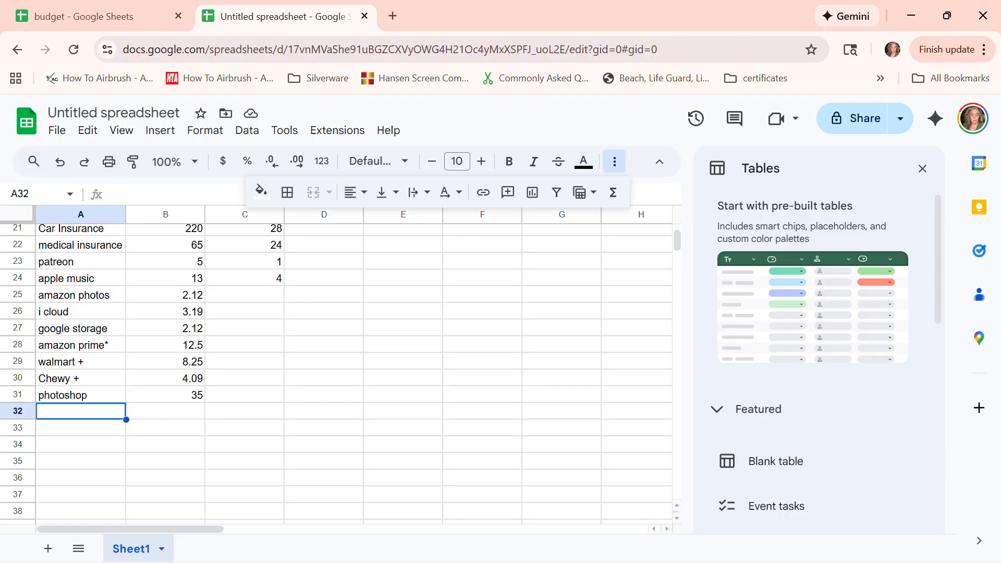
Enter the next expense in row 32, with the doctor's name in A32 and 30 in B32.
text(D)
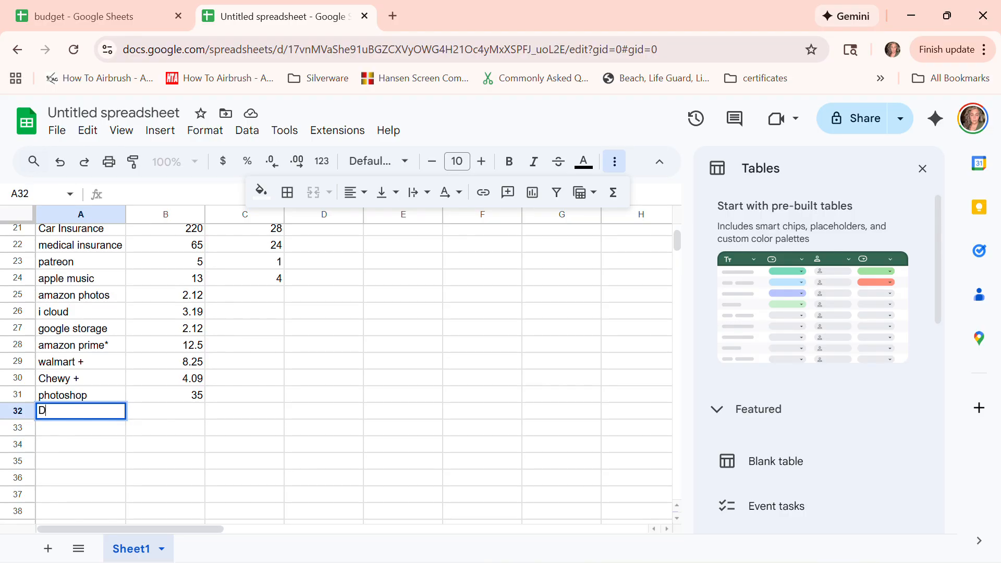
text(r Todd)
key(Tab)
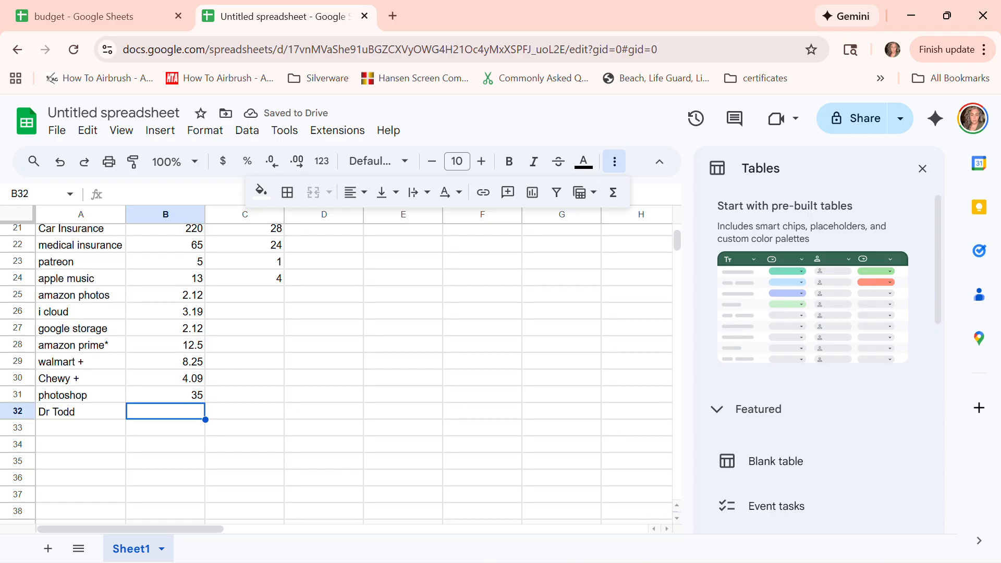
text(30)
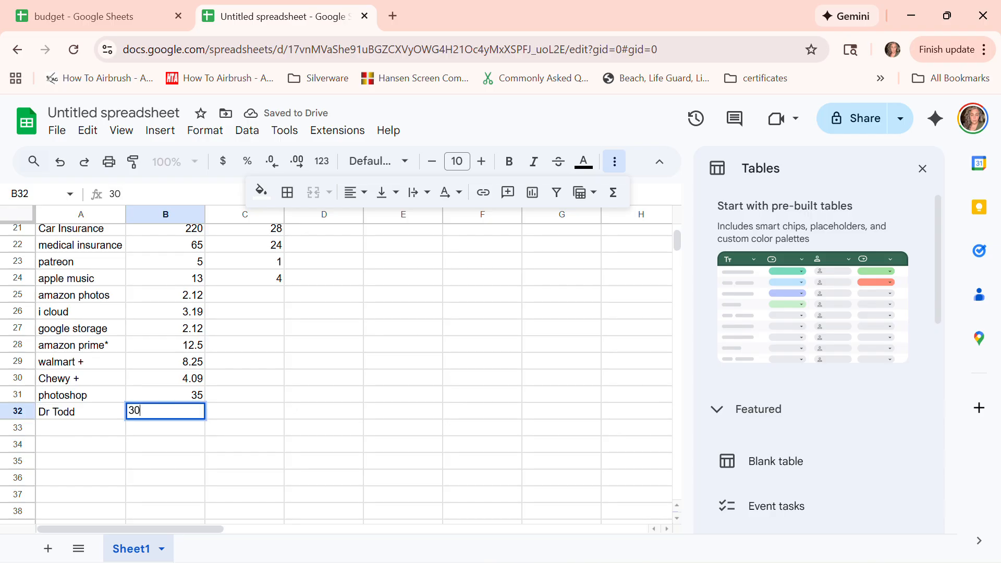
key(Return)
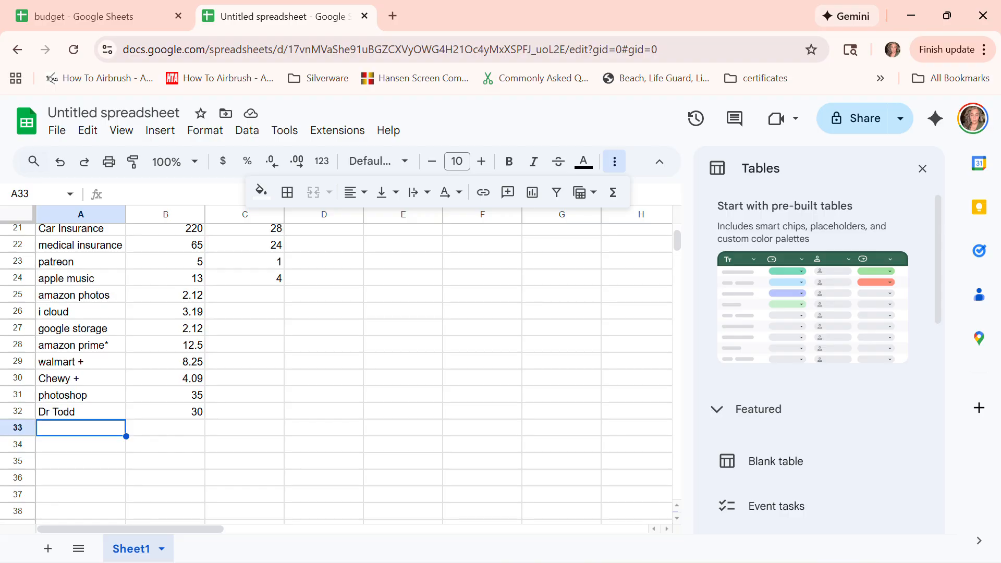
Enter the next expense in row 33, with Copay in A33 and 60 in B33.
text(Co)
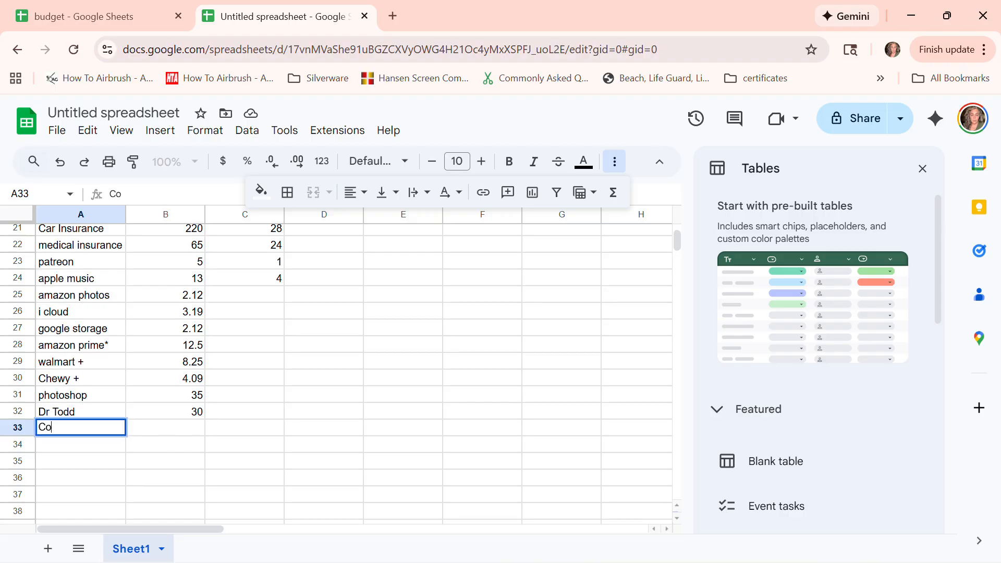
text(lpay)
key(Tab)
text(6)
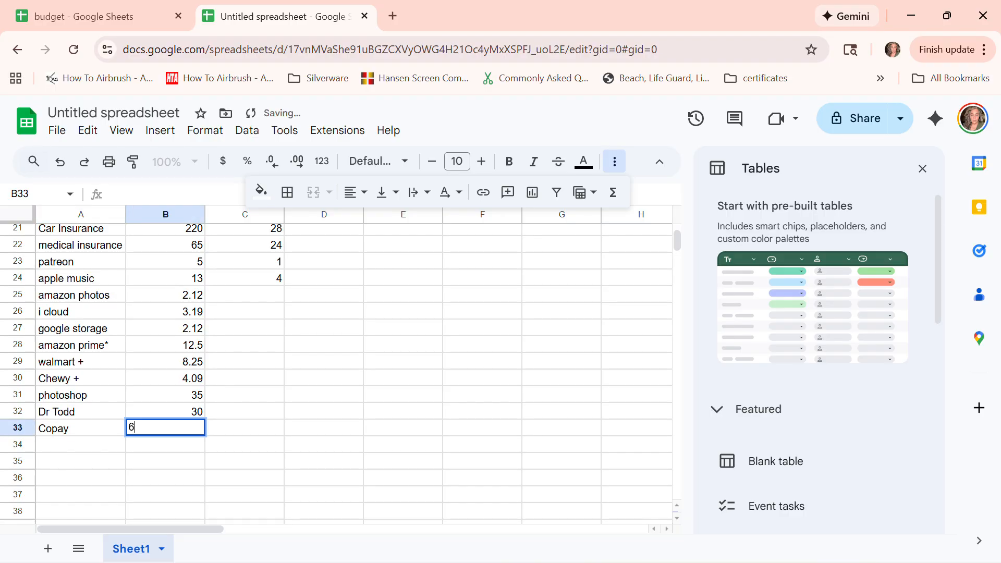
text(0)
key(Return)
Enter a second Copay expense in row 34, with 100 in B34, and select A35.
text(Copa)
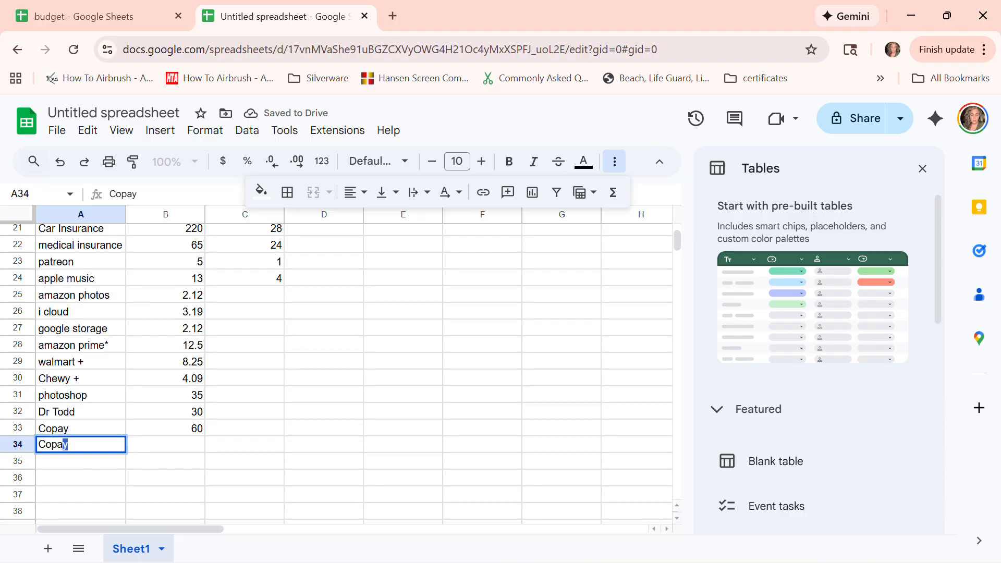
key(Tab)
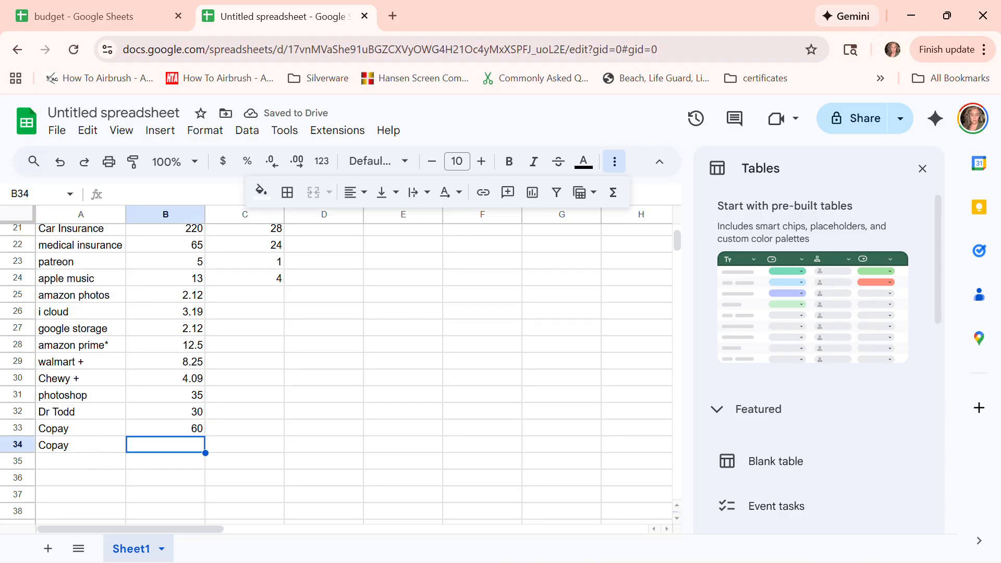
text(100)
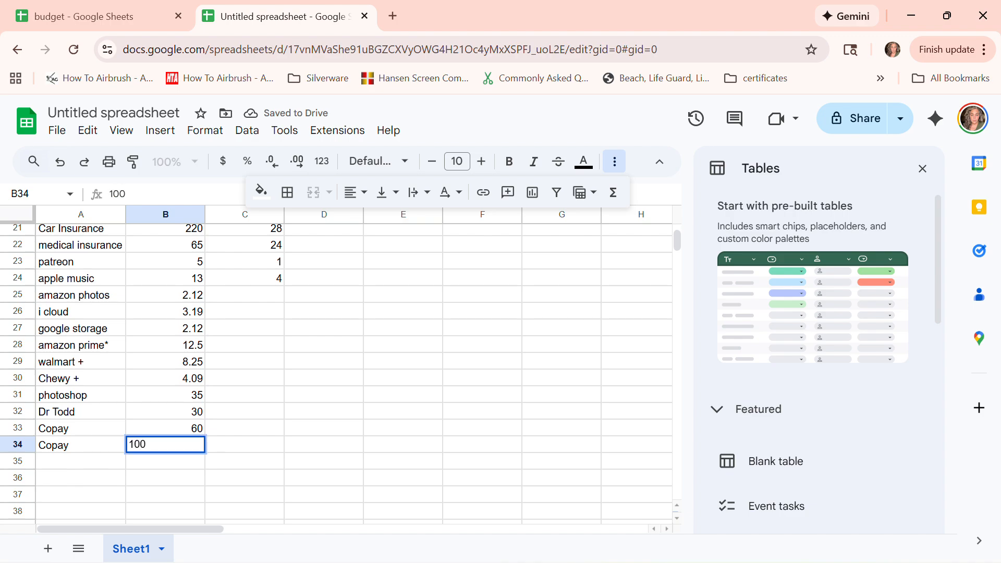
key(Tab)
click(244, 461)
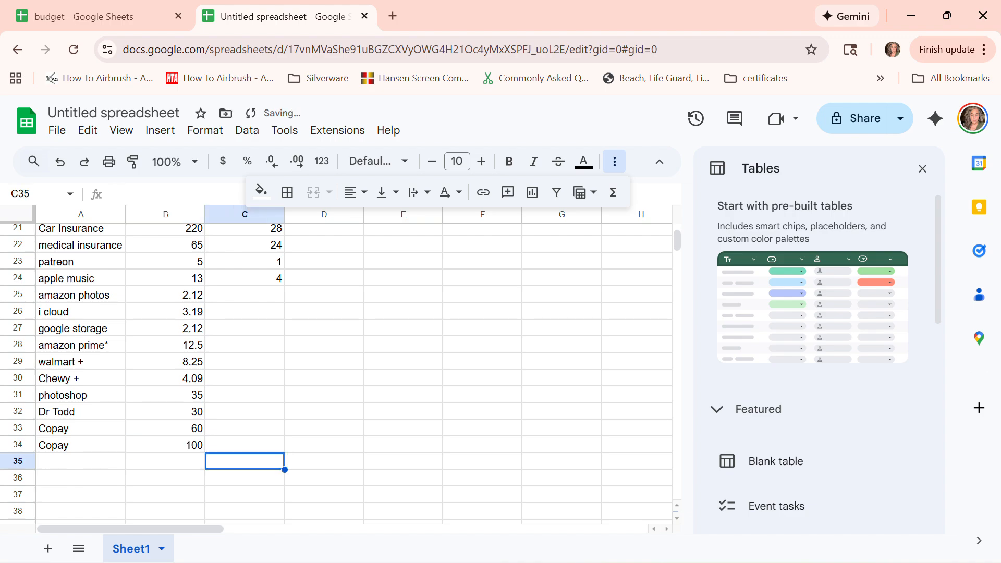
key(Left)
key(Left)
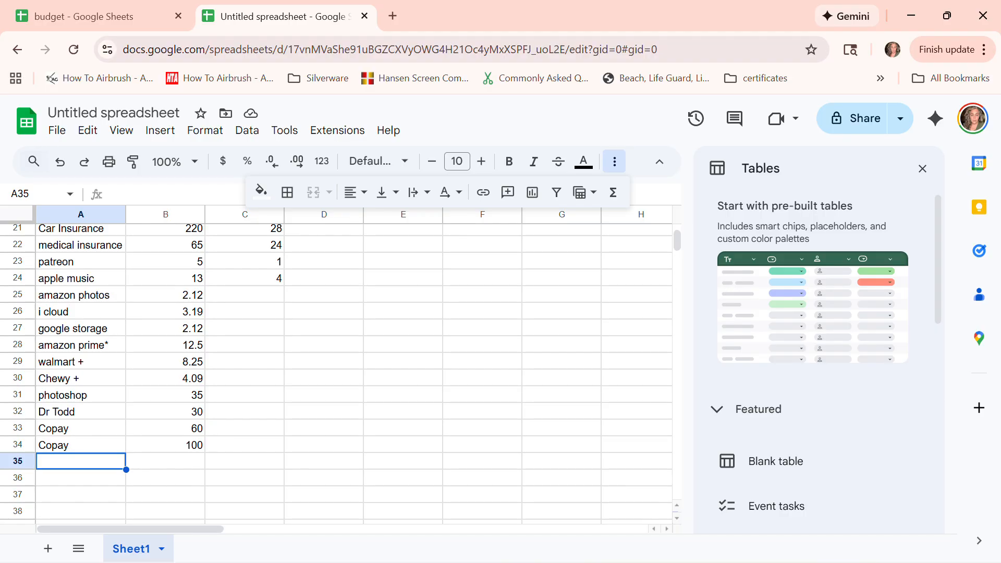
Enter the next expense in row 35, with savings B in A35 and 50 in B35.
scroll(339, 365, up, 6)
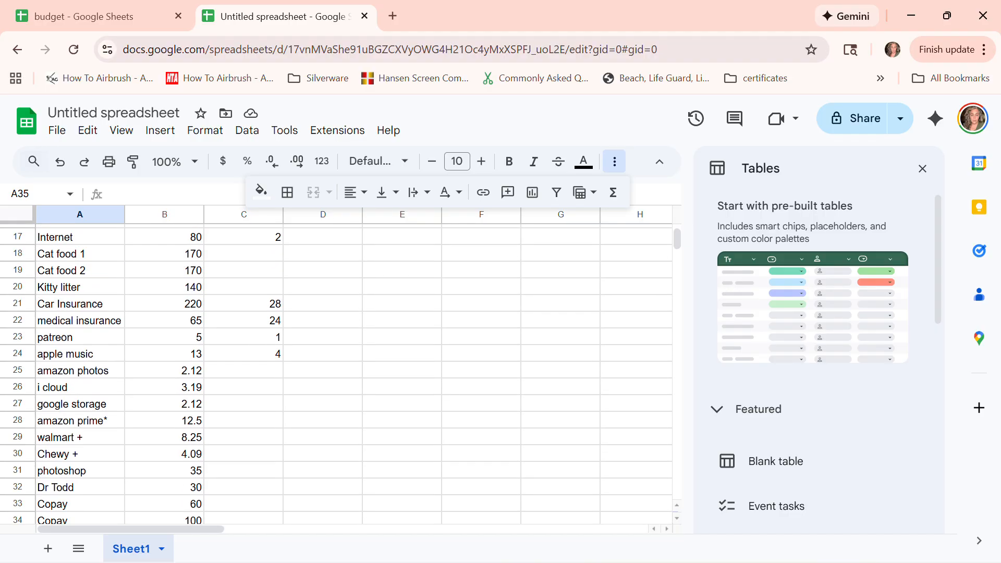
scroll(339, 365, down, 3)
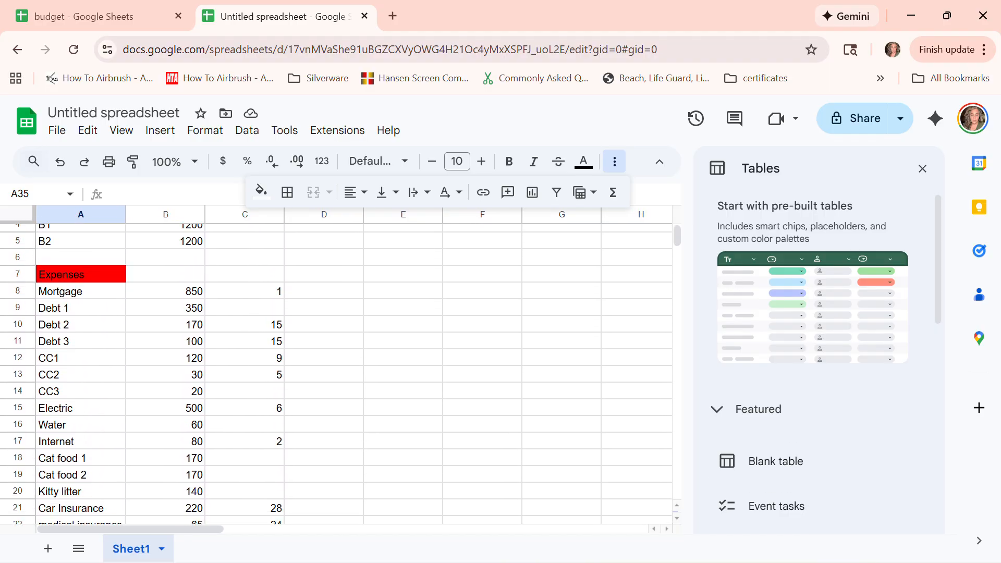
scroll(336, 374, down, 5)
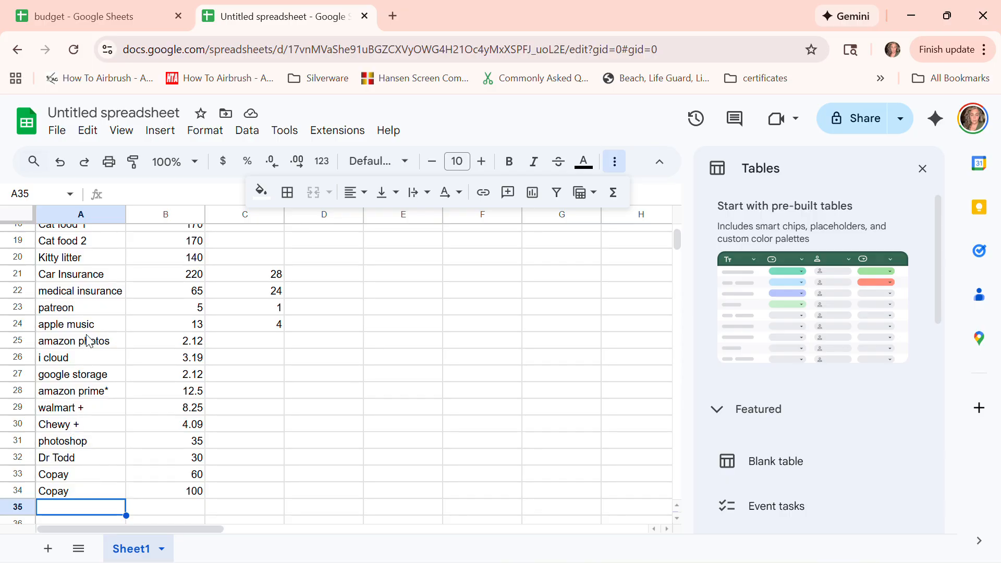
scroll(88, 340, up, 3)
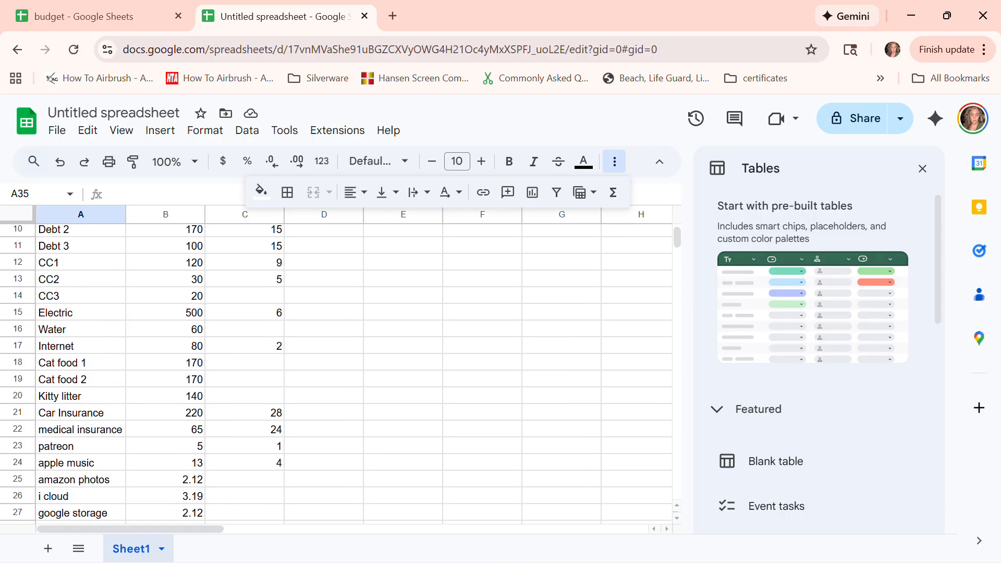
scroll(337, 365, down, 2)
scroll(46, 444, down, 3)
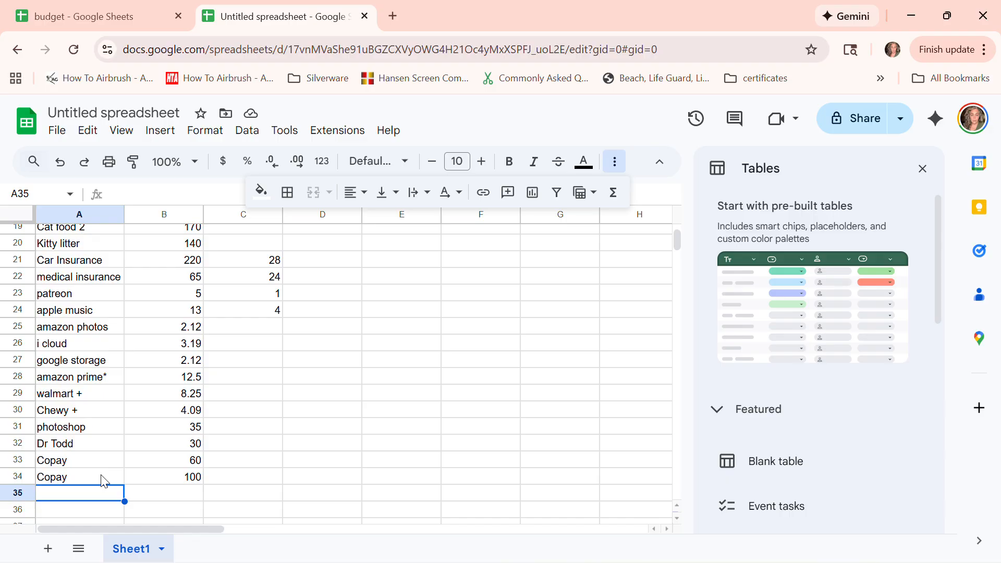
text(savins)
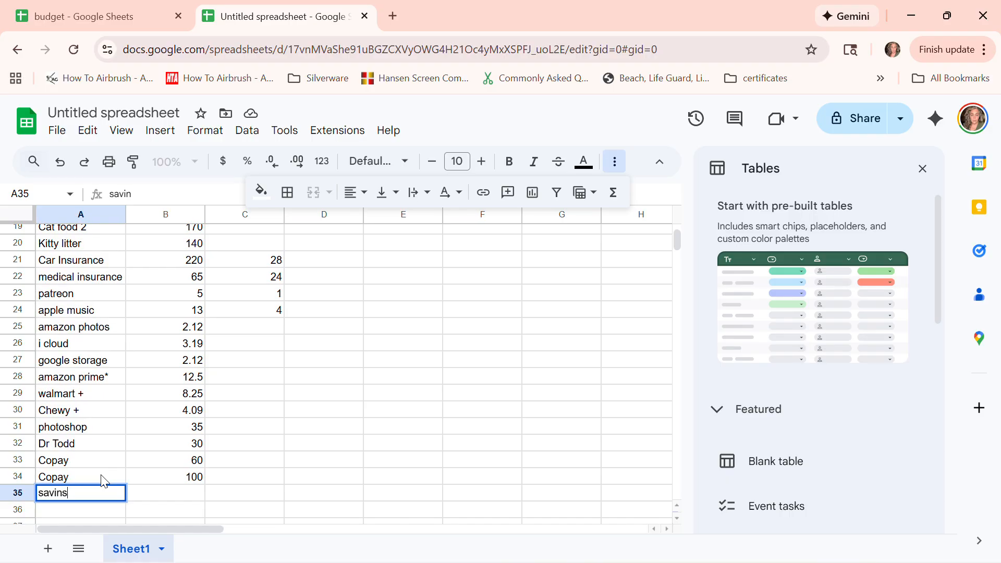
key(BackSpace)
text(gs B)
key(Tab)
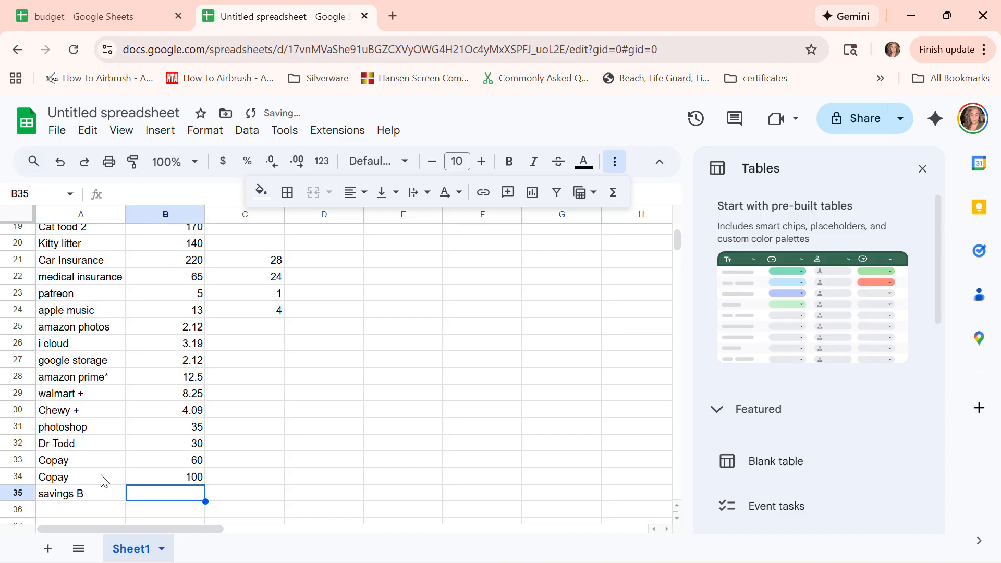
text(50)
key(Tab)
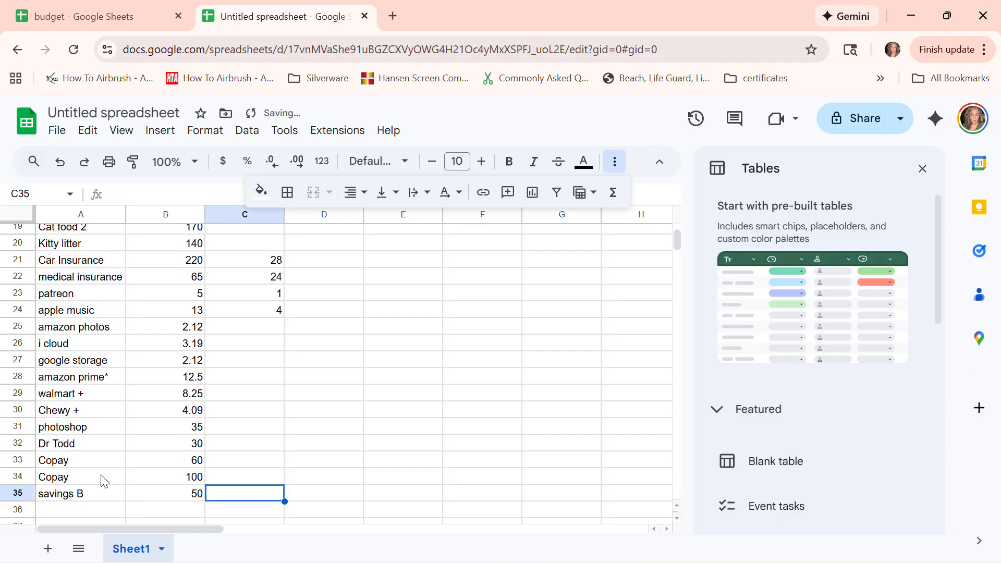
Enter the next expense in row 36, with savings S in A36 and 50 in B36.
key(Down)
key(Left)
key(Left)
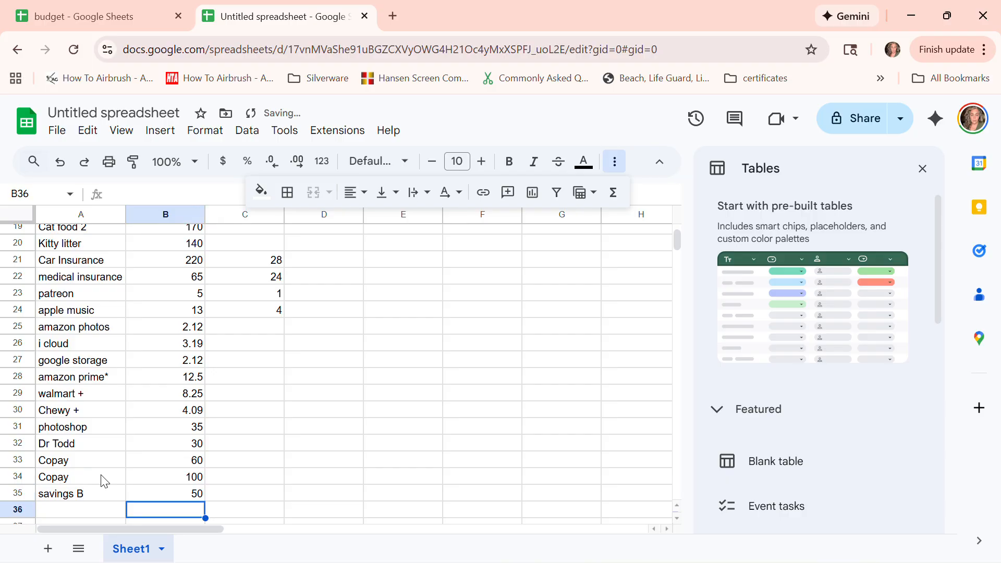
text(sav)
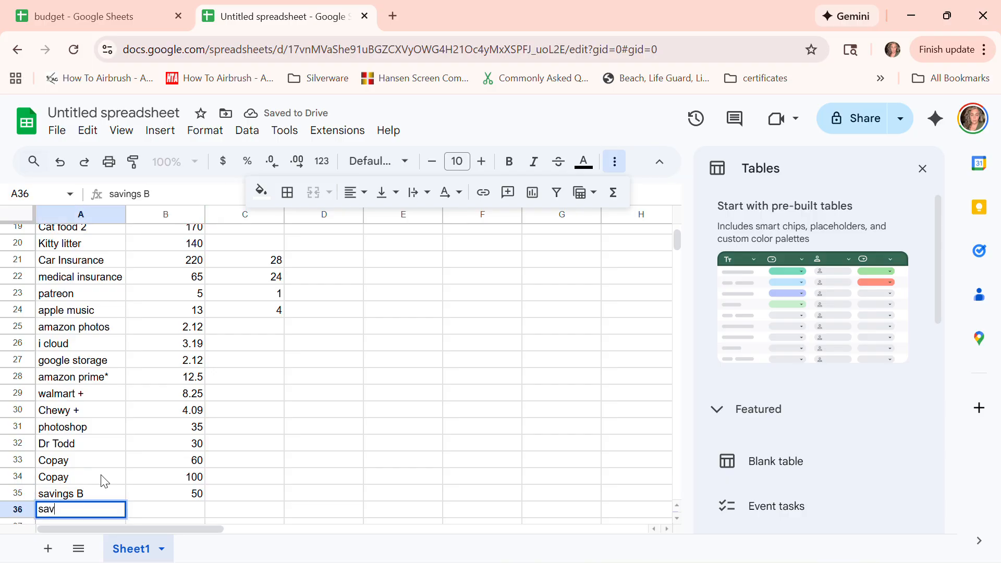
text(ings)
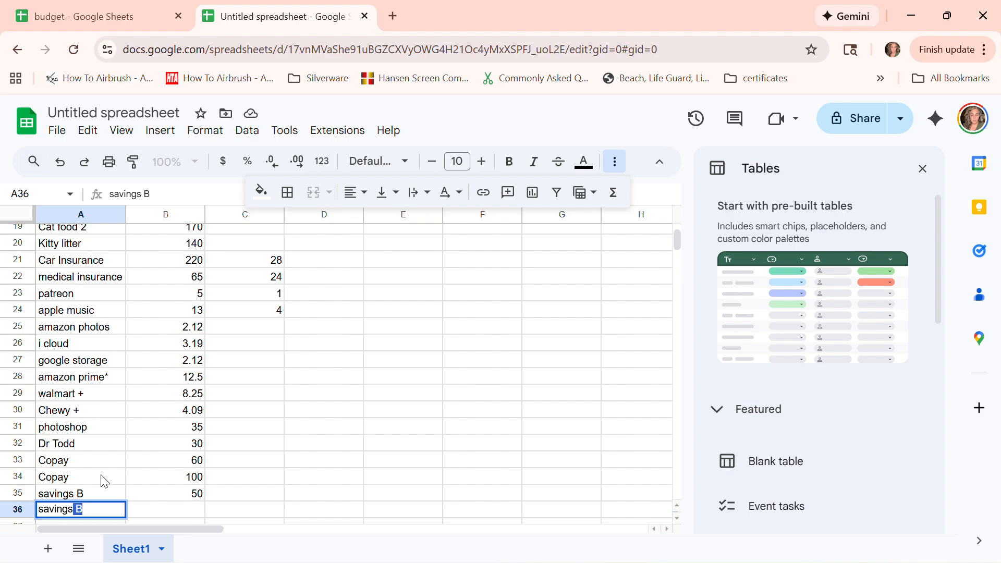
text(s)
key(BackSpace)
text(S)
key(Tab)
text(50)
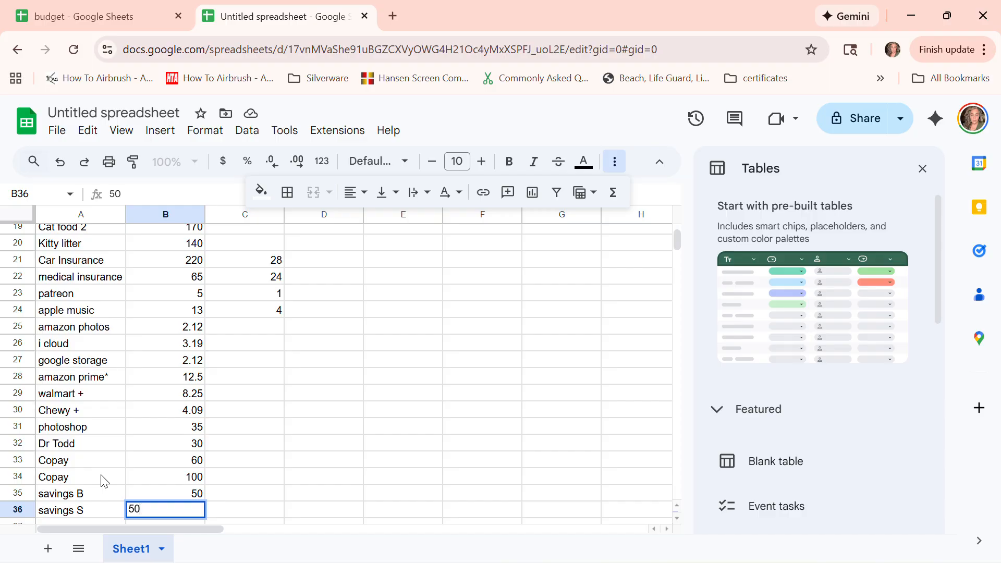
key(Tab)
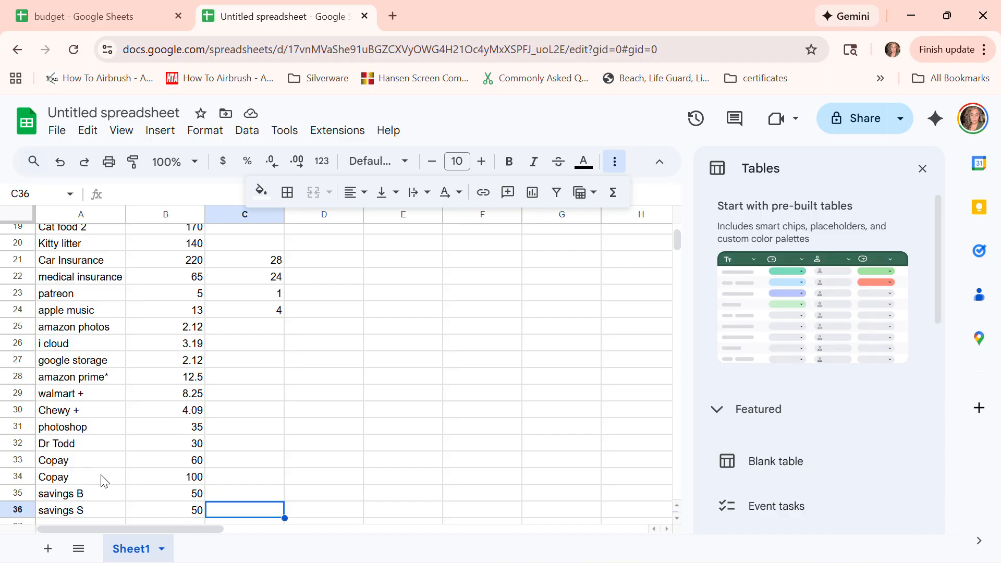
Insert a SUM function in B37 and select the expense amounts B8:B36 as its range.
scroll(337, 374, down, 3)
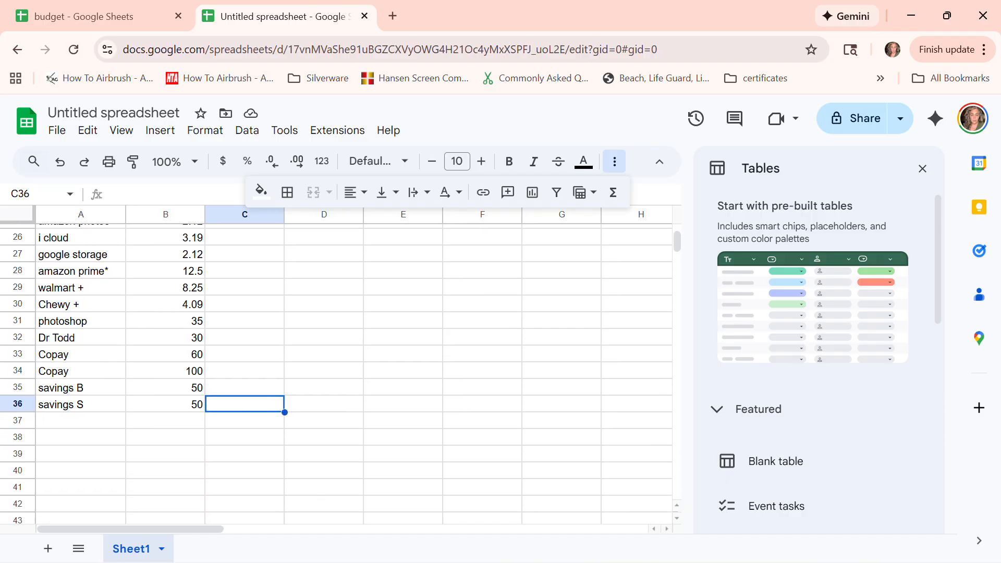
click(166, 421)
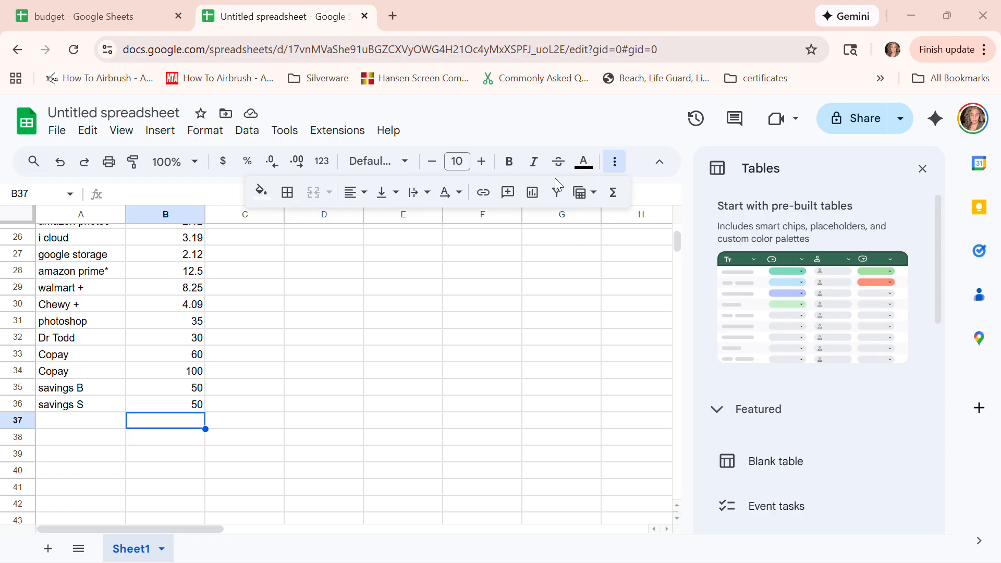
click(615, 195)
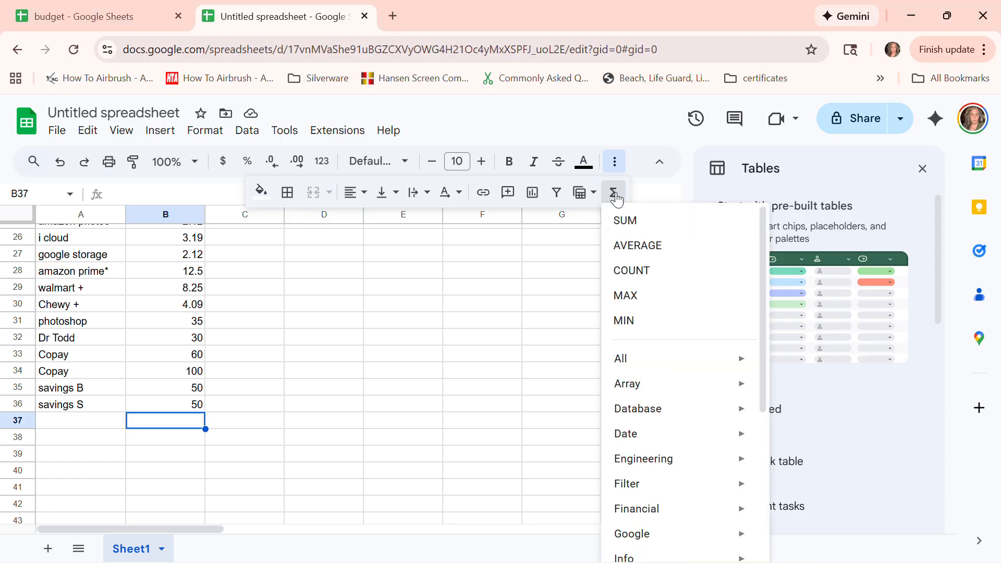
click(627, 221)
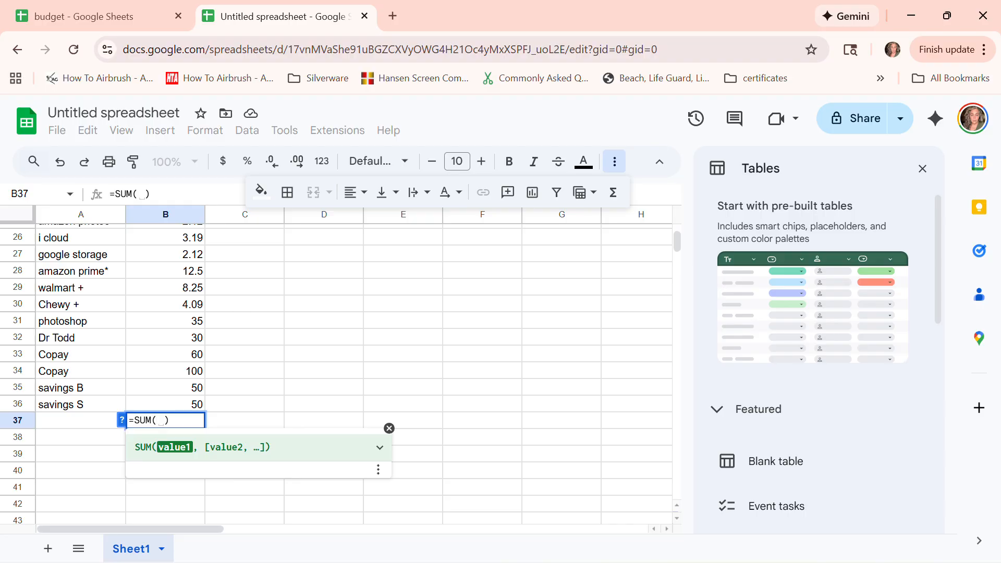
scroll(284, 273, up, 4)
scroll(337, 374, up, 3)
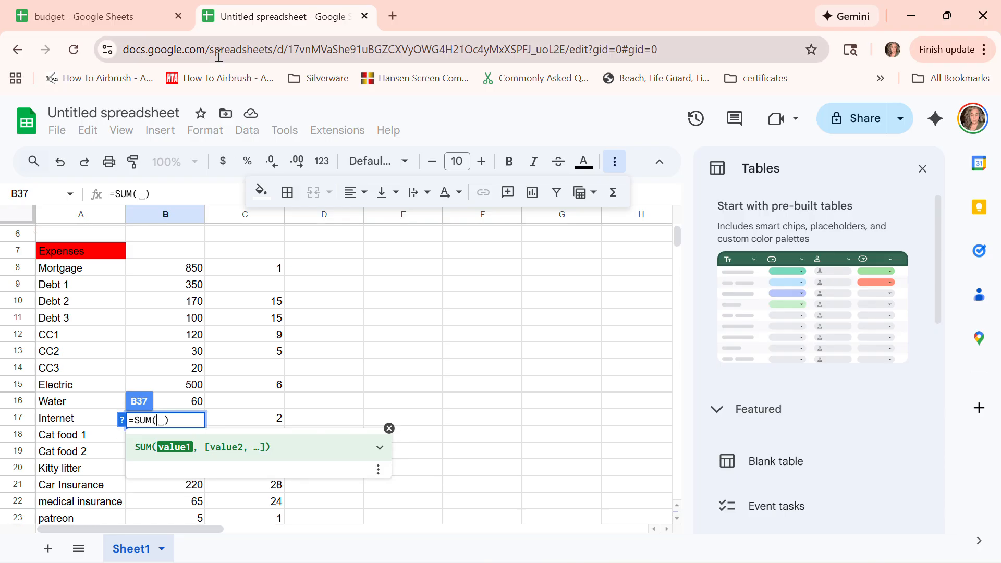
click(192, 271)
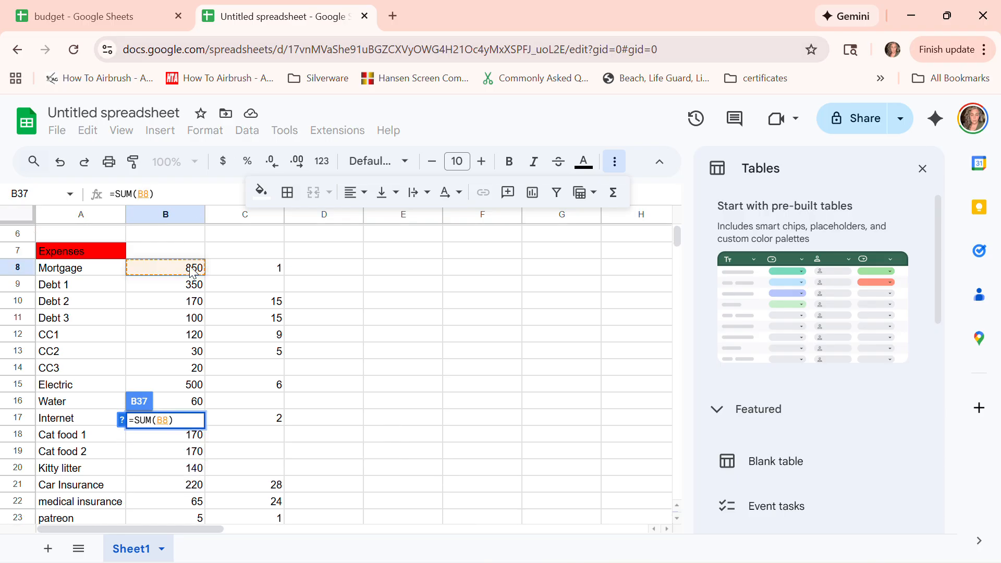
drag(193, 271, 189, 439)
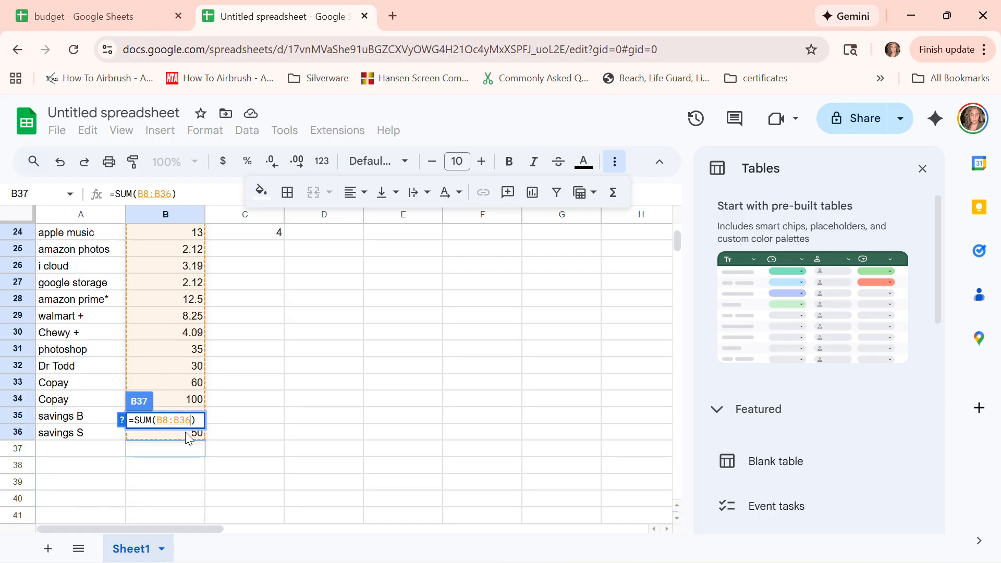
Reselect the SUM range in B37 as B8:B37 and enter the formula.
click(182, 450)
click(189, 434)
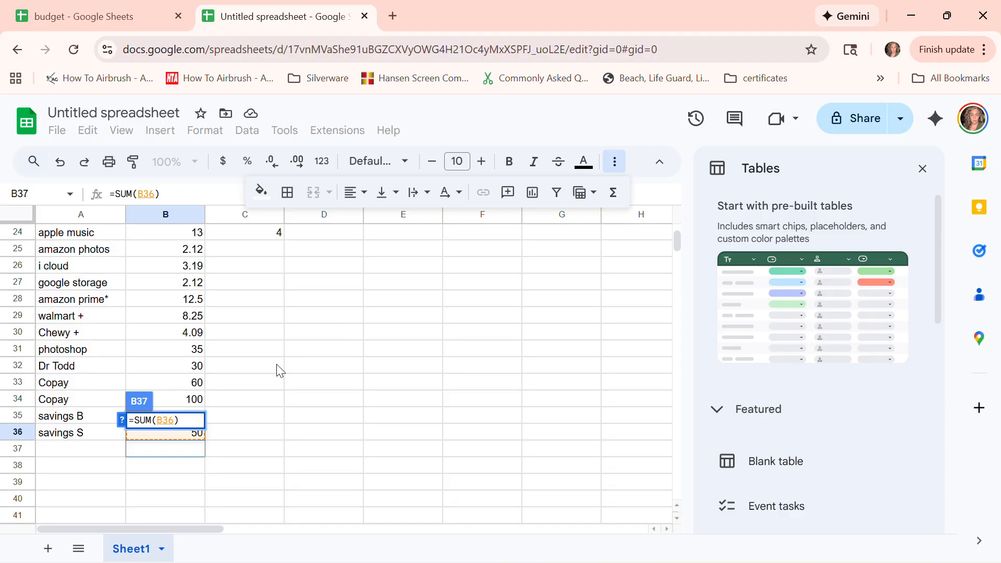
scroll(283, 397, up, 2)
scroll(283, 397, up, 5)
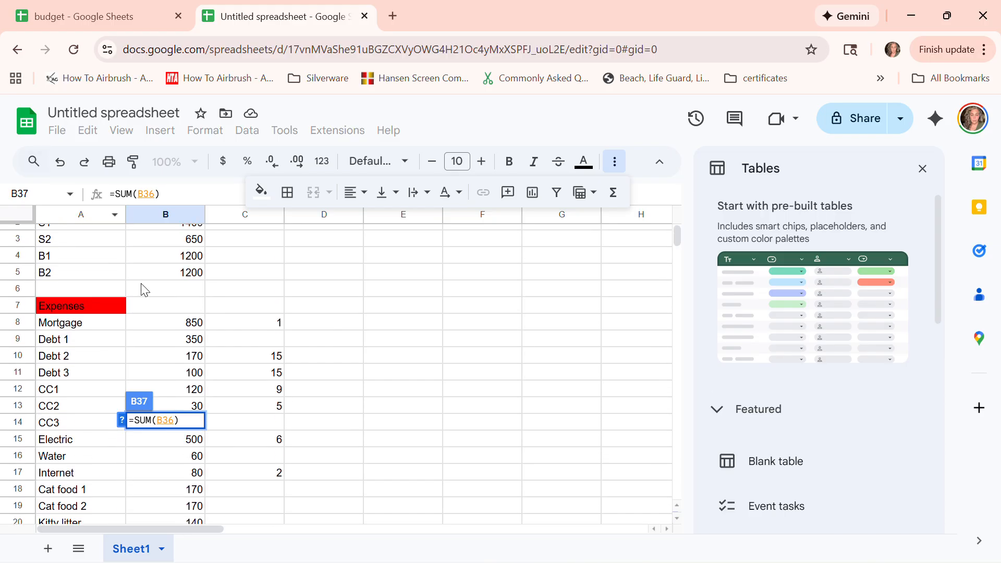
click(160, 327)
drag(160, 330, 200, 296)
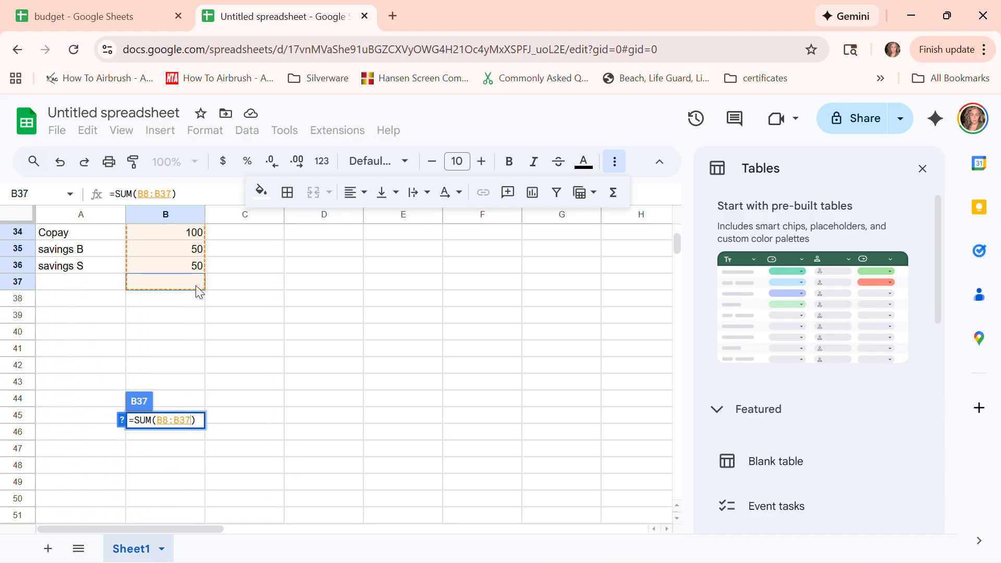
key(Return)
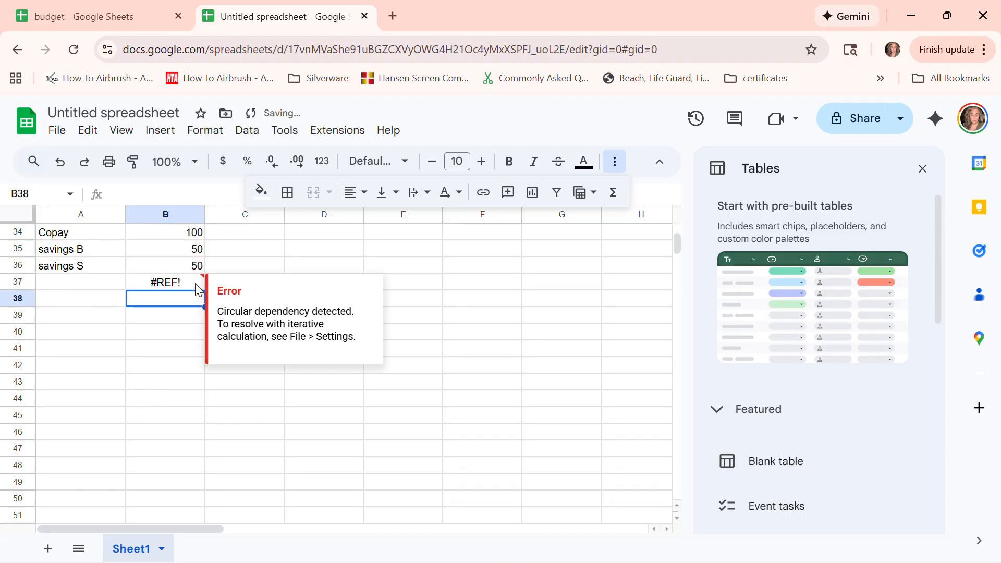
Correct the expense total formula in B37 to =SUM(B8:B36).
click(170, 266)
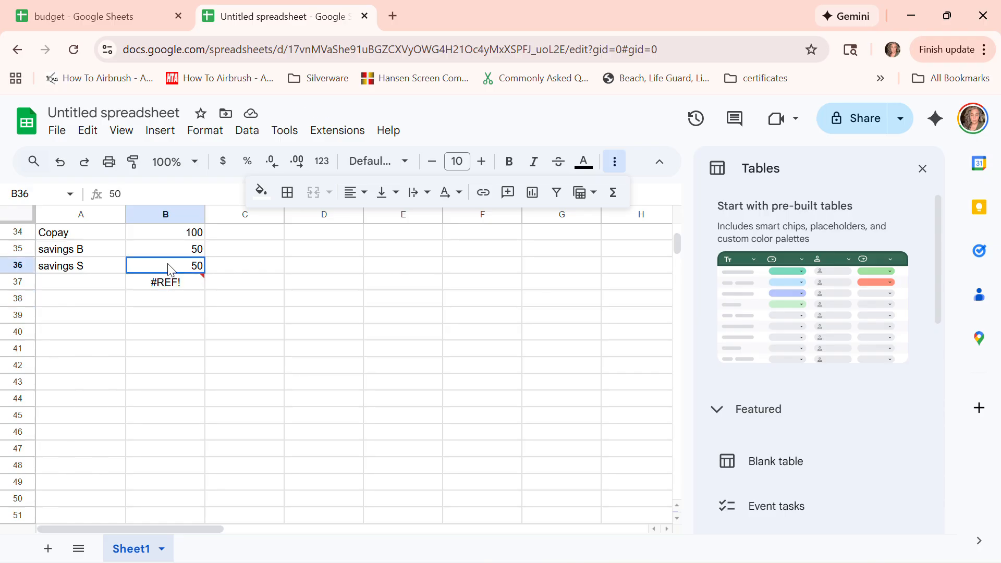
click(161, 289)
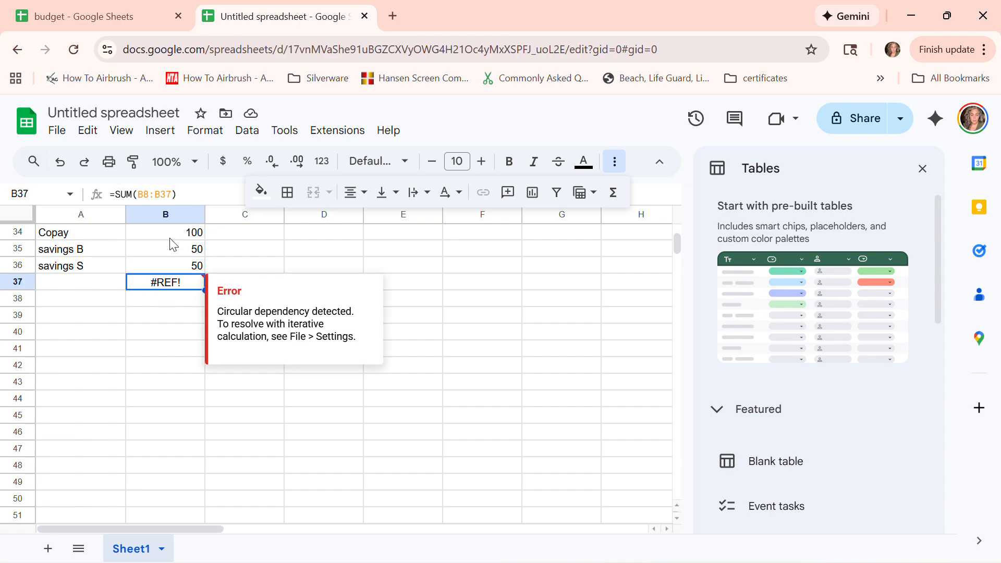
click(172, 195)
key(BackSpace)
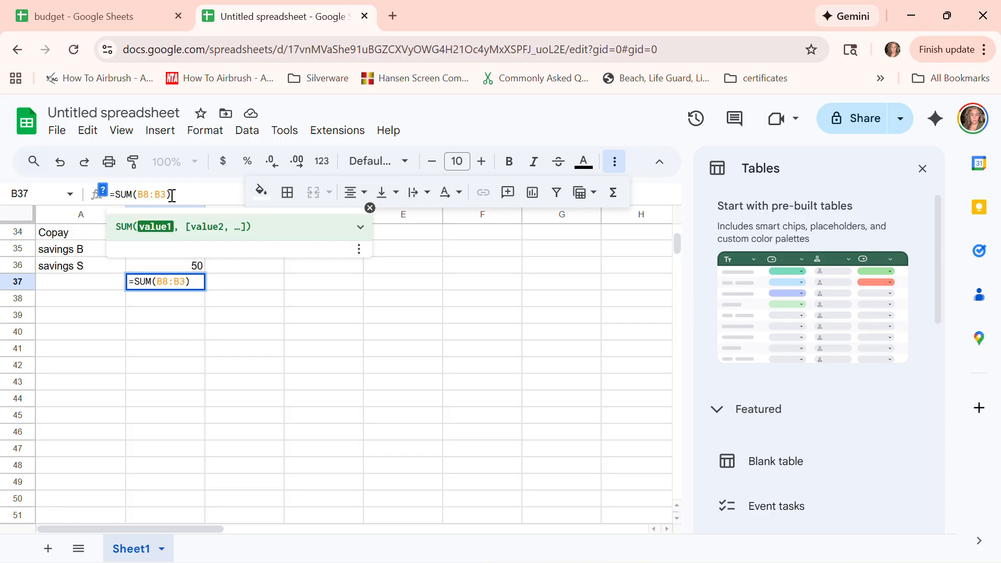
text(6)
key(Tab)
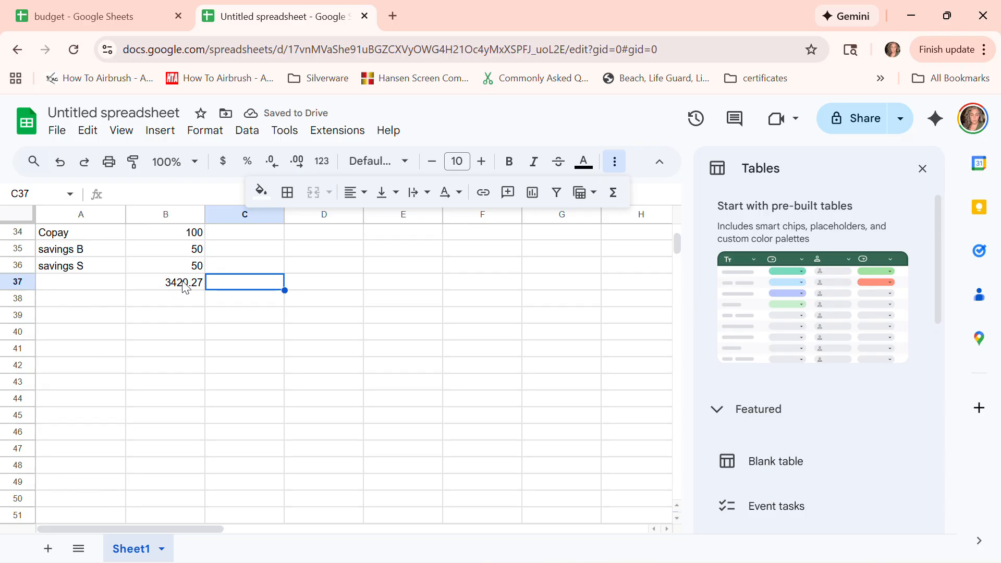
Review the expense total formula in B37 against the column of amounts starting at Mortgage in B8.
click(183, 284)
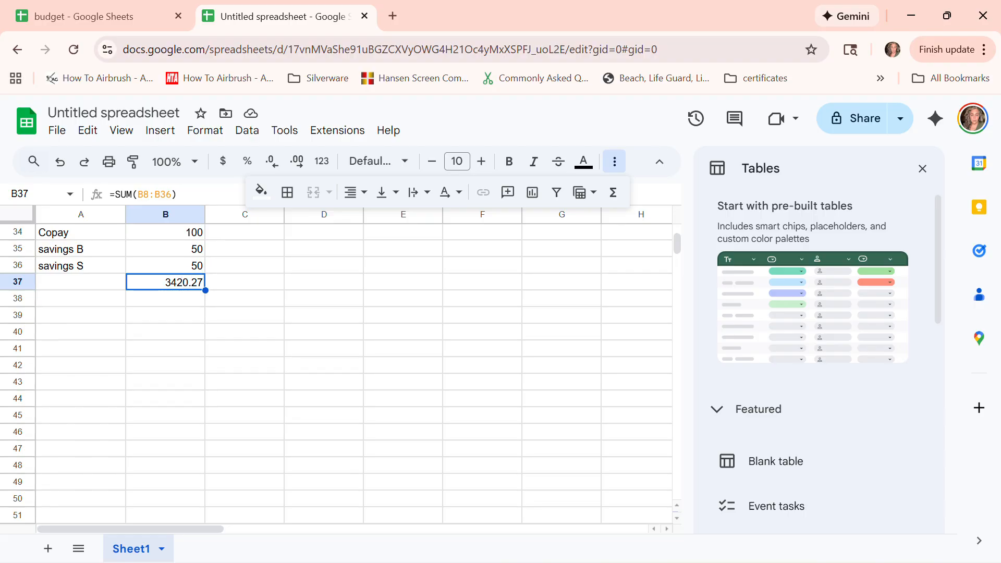
scroll(336, 373, up, 10)
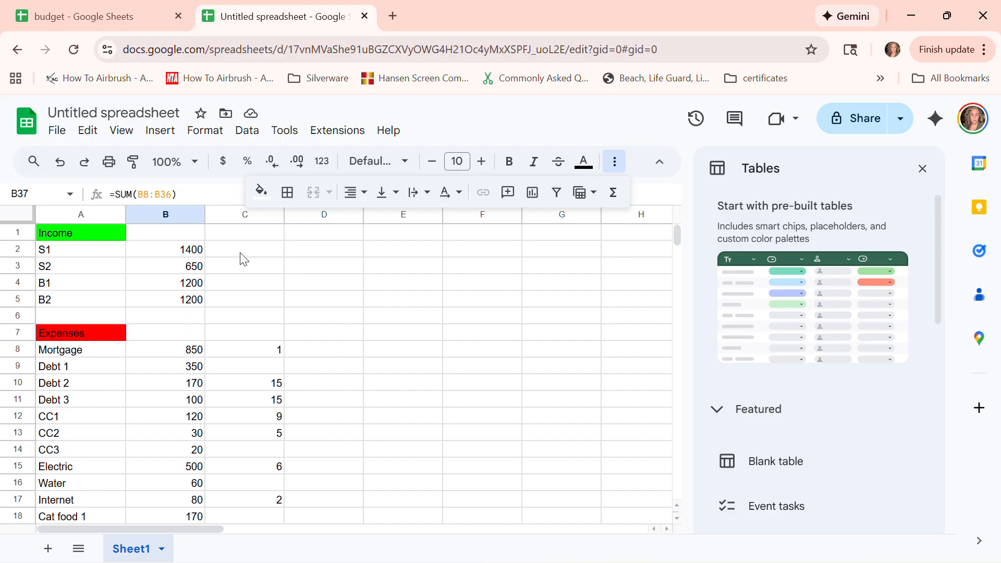
click(197, 353)
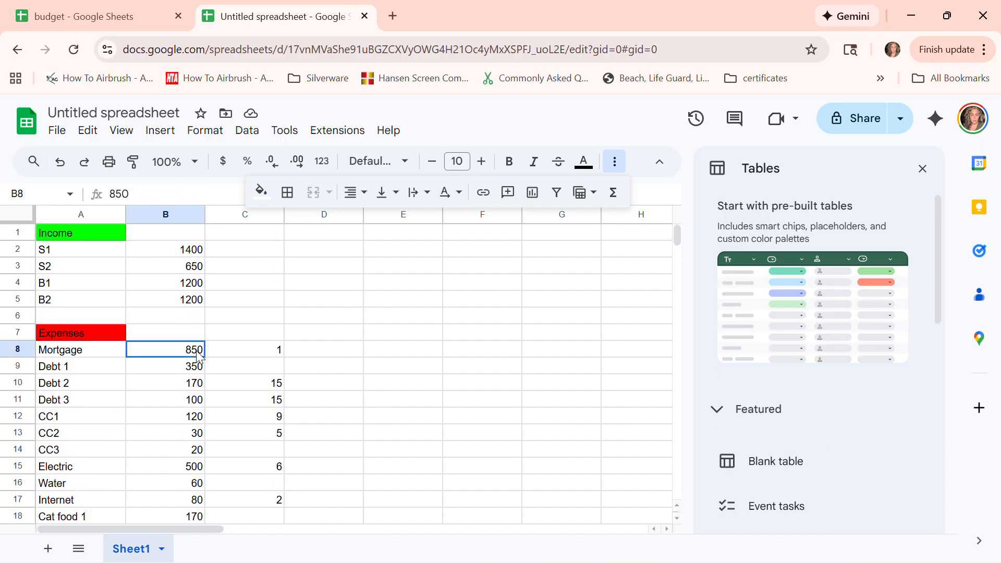
scroll(358, 409, down, 2)
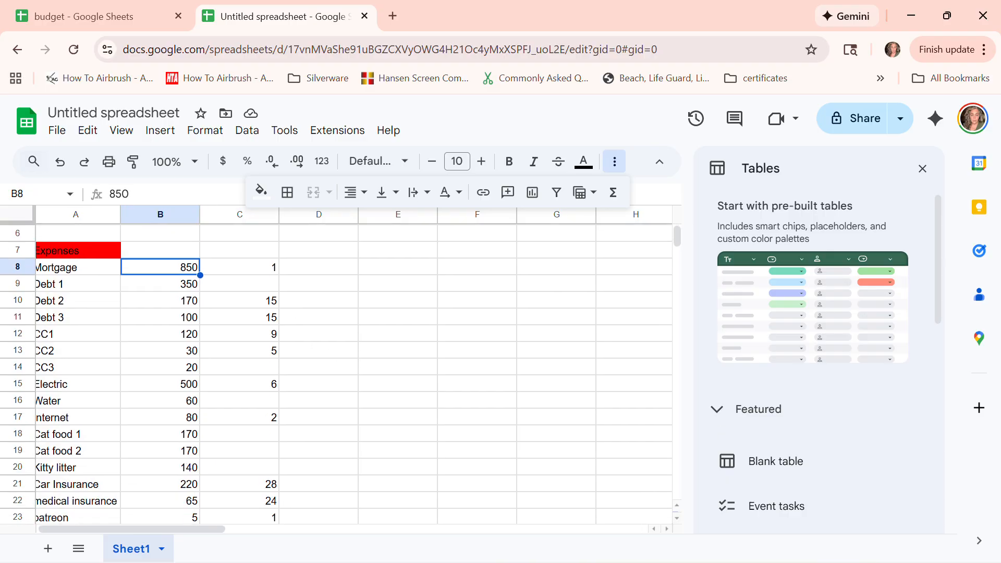
scroll(3, 462, down, 7)
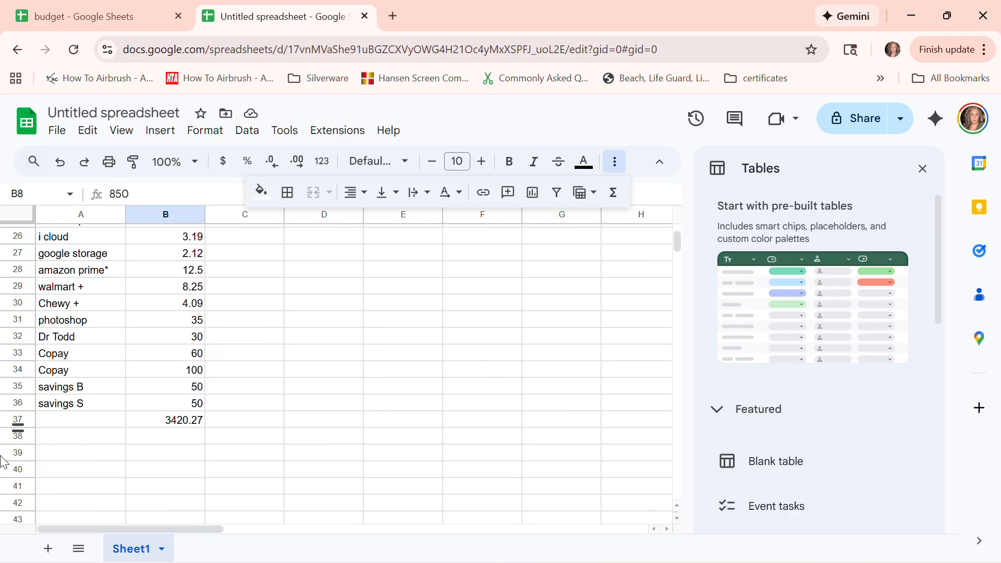
click(199, 424)
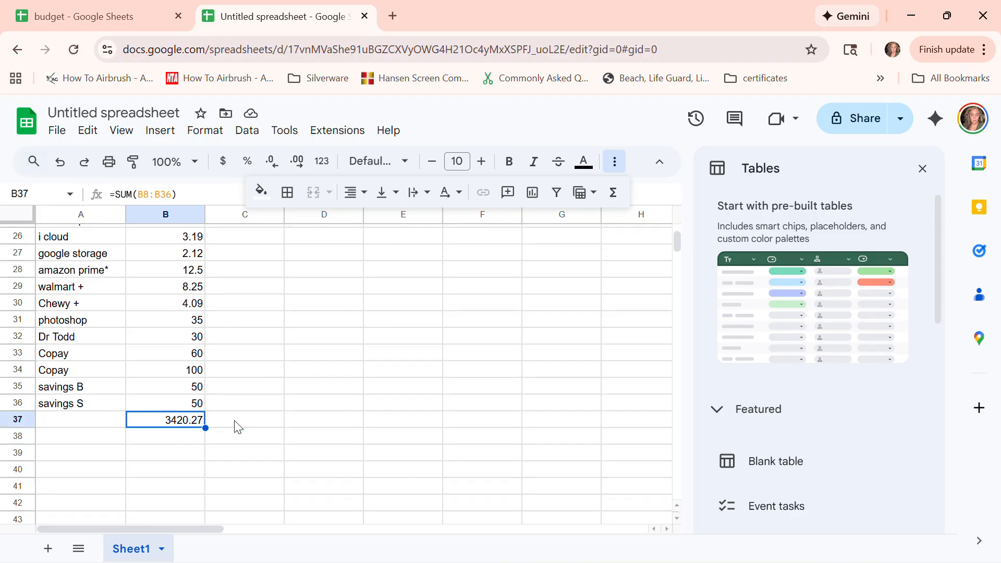
drag(248, 388, 248, 404)
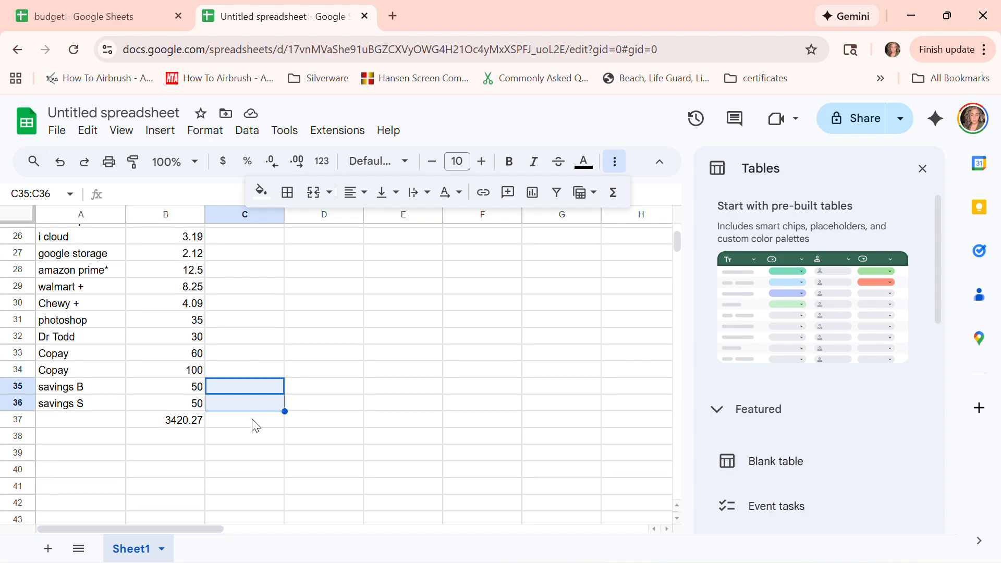
click(254, 423)
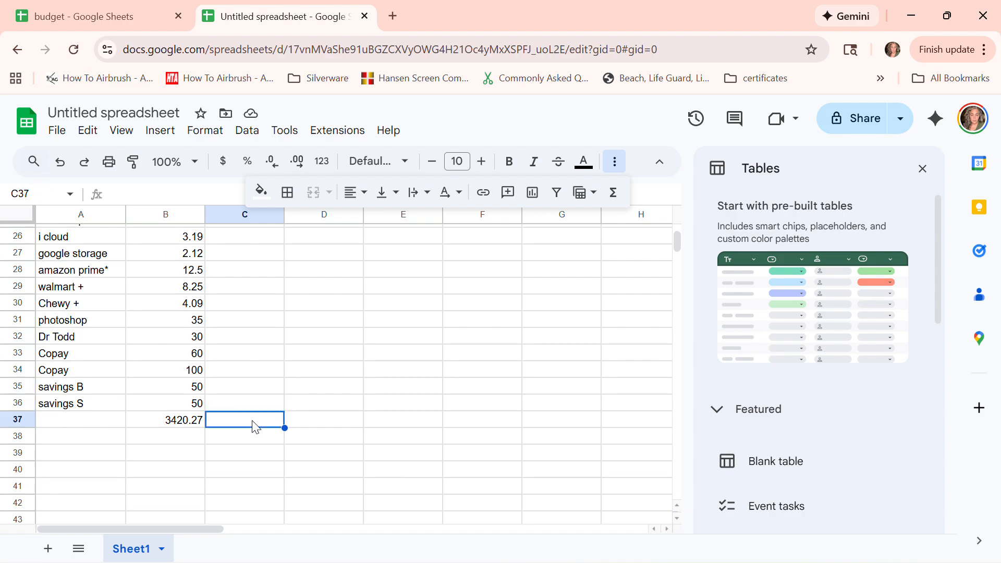
Total the income amounts in B6 with a SUM of B2:B5, and select the total.
scroll(339, 364, up, 8)
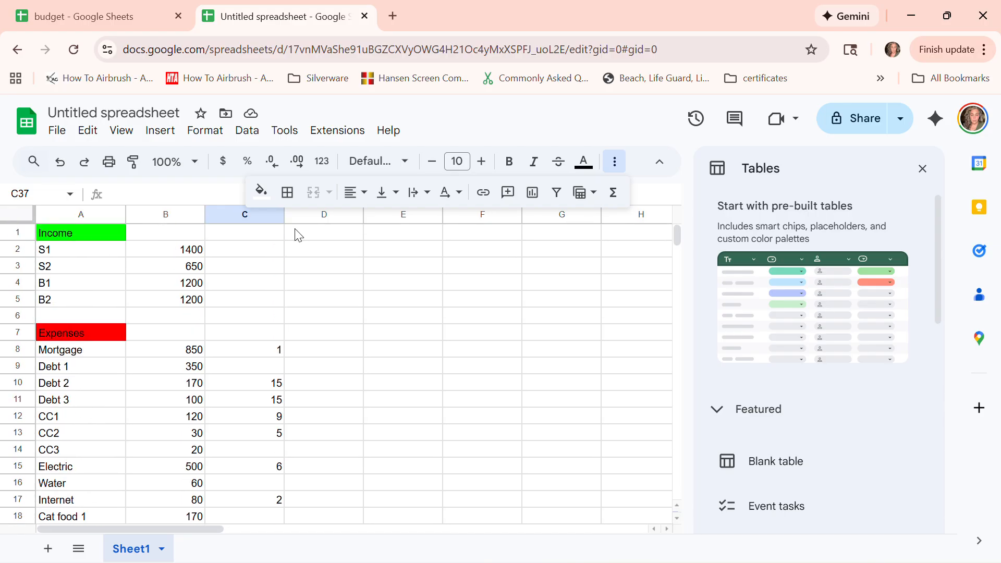
click(188, 317)
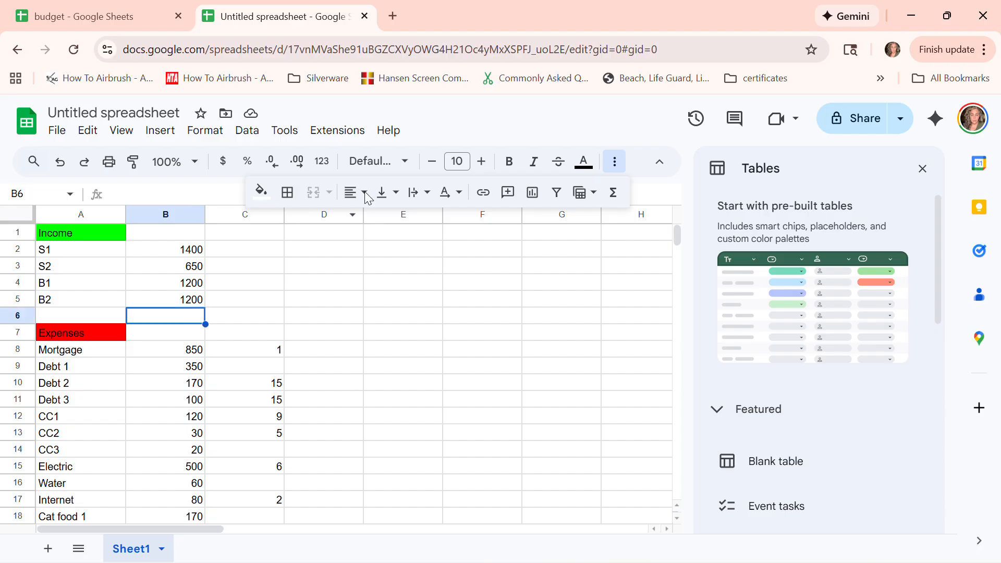
click(613, 192)
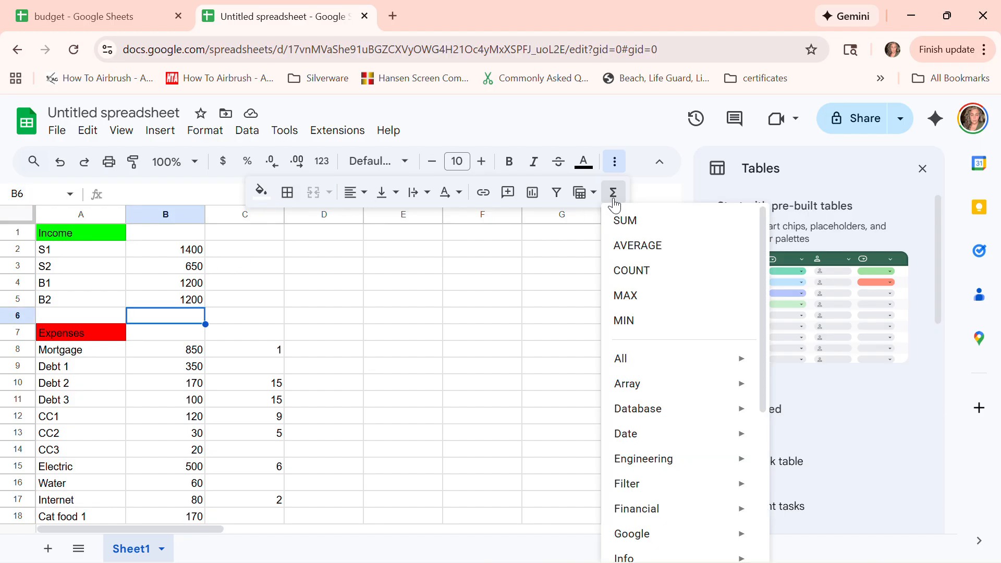
click(624, 221)
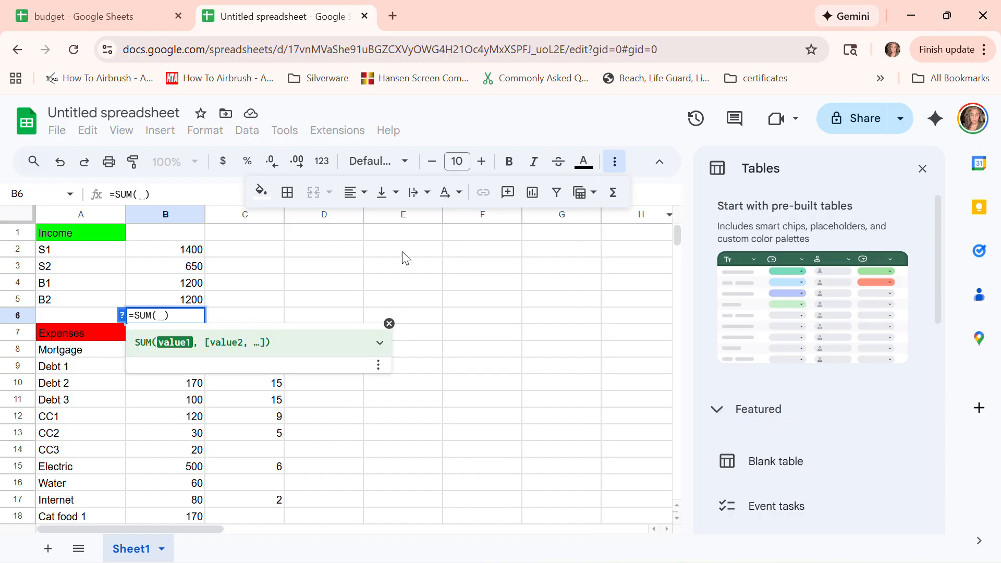
click(198, 254)
drag(199, 255, 193, 304)
key(Return)
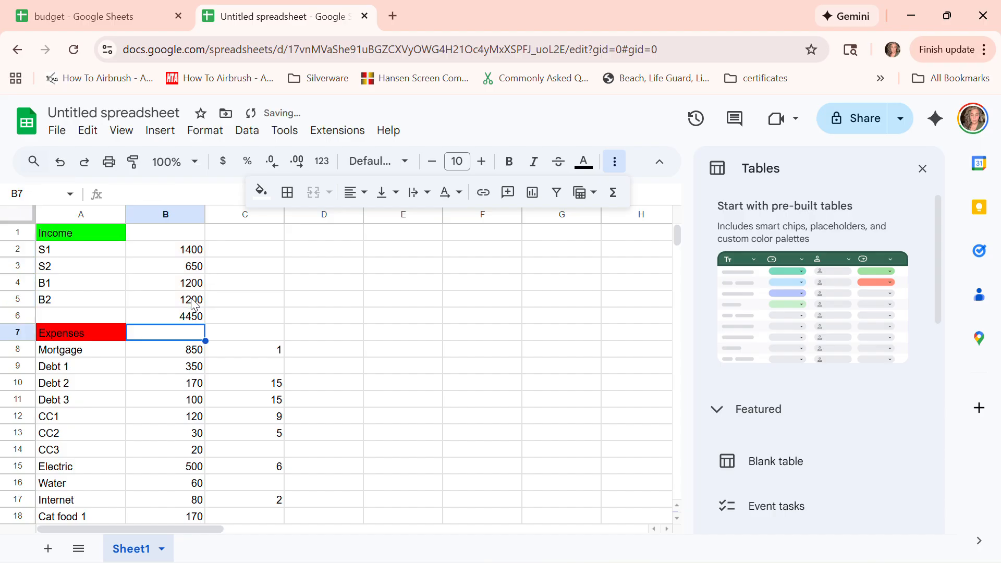
drag(190, 332, 190, 321)
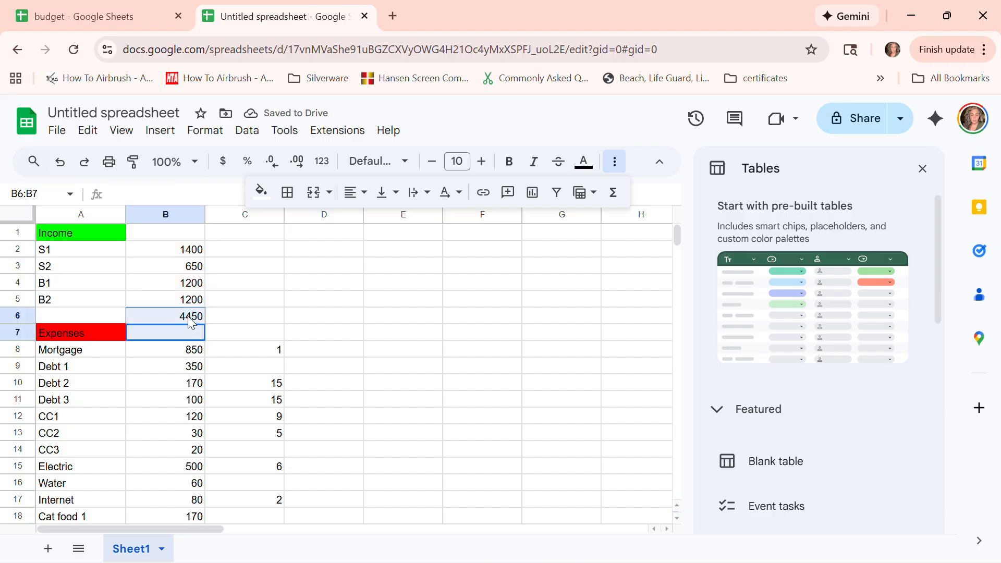
click(194, 318)
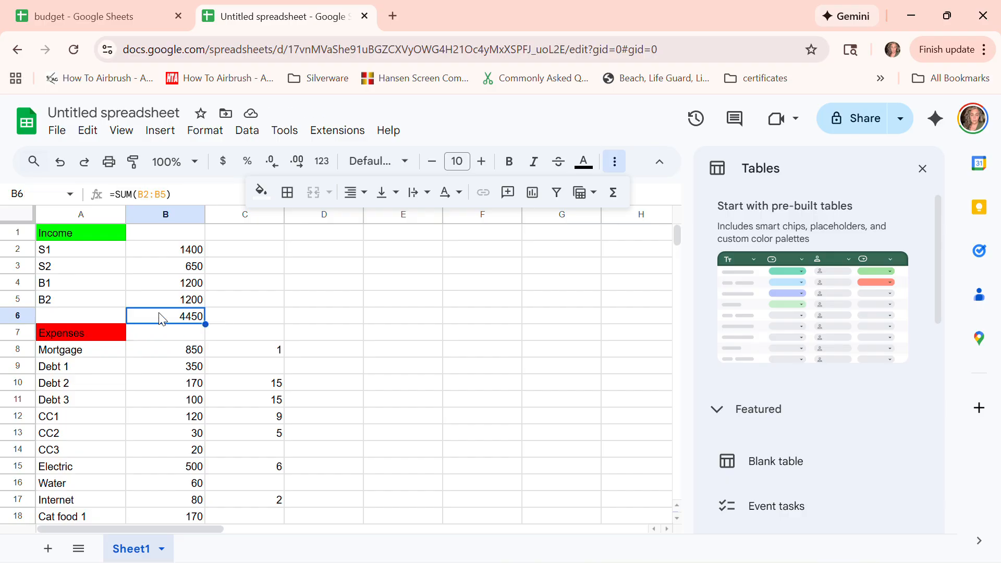
Try inserting one row below the Expenses heading in row 7, and undo the insertion.
click(15, 333)
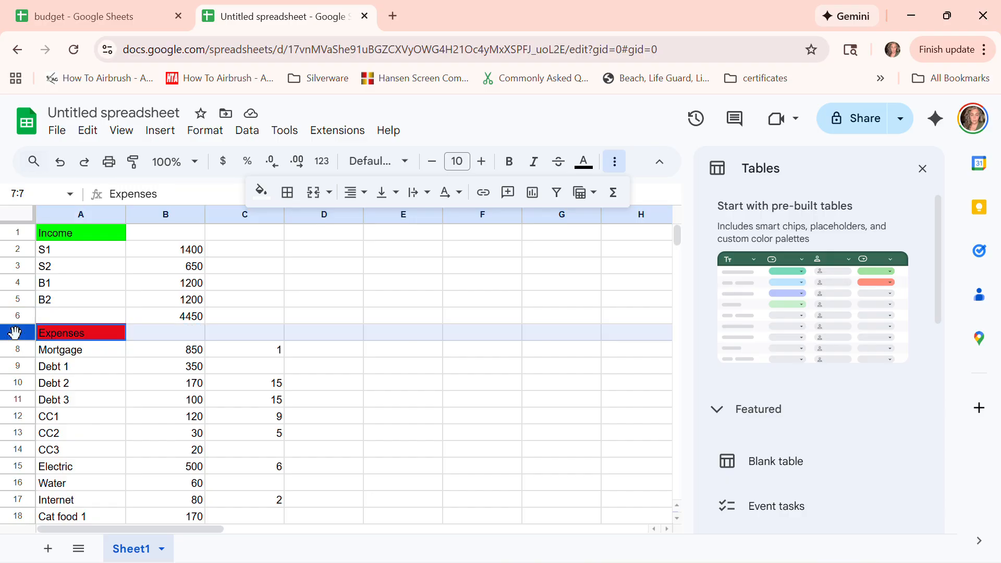
mouse_move(14, 332)
mouse_down()
mouse_move(21, 340)
mouse_move(18, 332)
mouse_up()
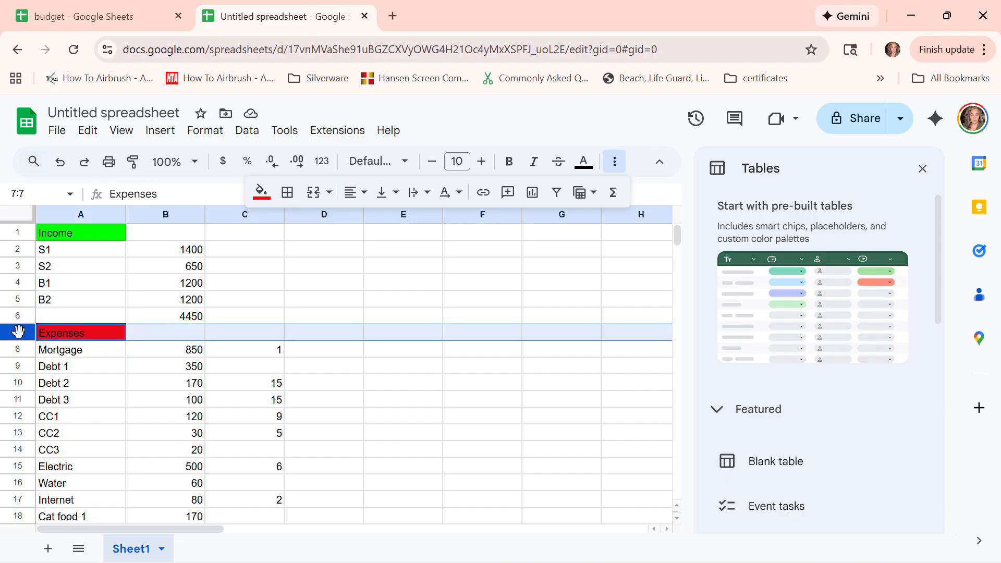
right_click(18, 332)
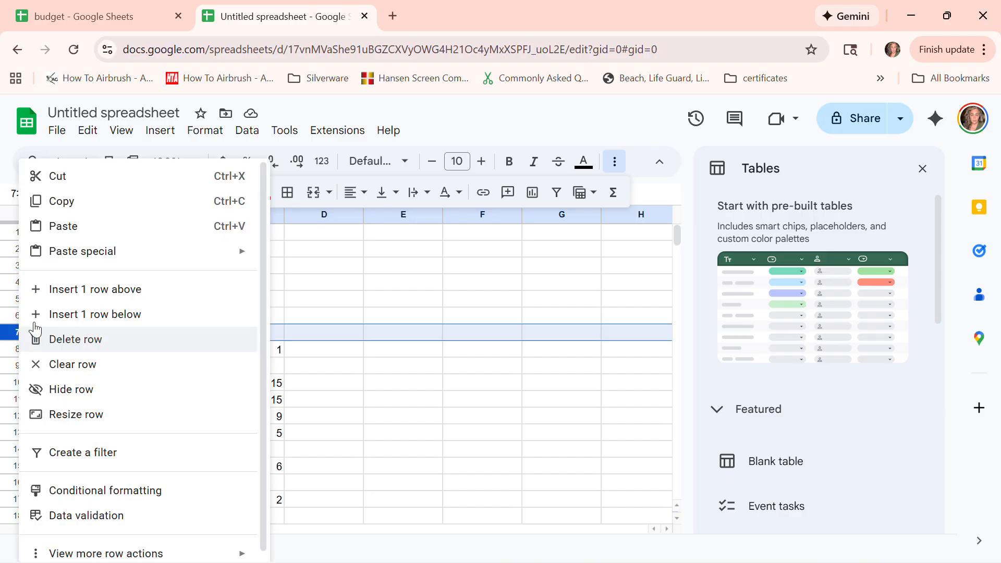
click(141, 313)
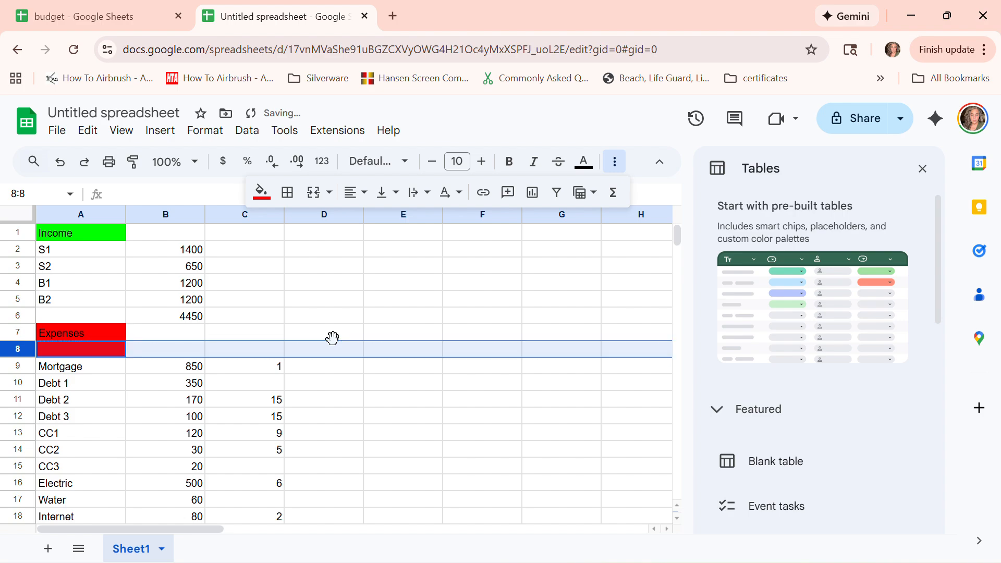
click(60, 161)
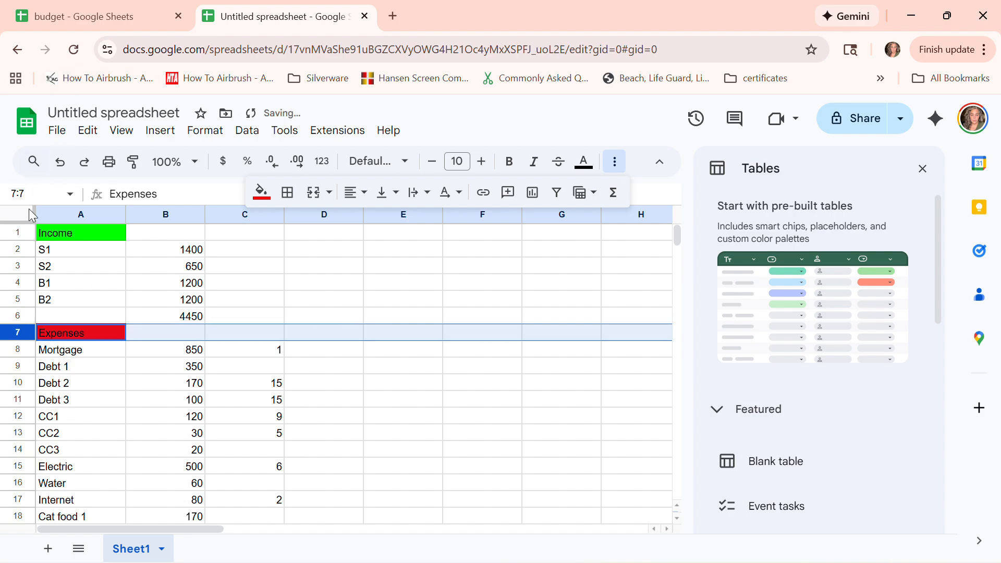
Insert one row above the Expenses heading and set the fill of the new cell A7 to white.
right_click(18, 333)
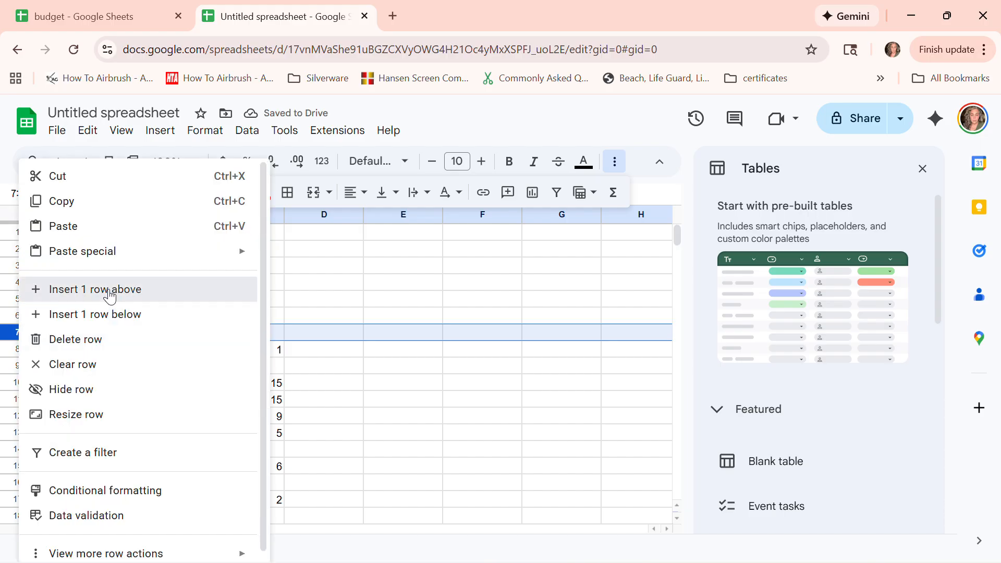
click(108, 289)
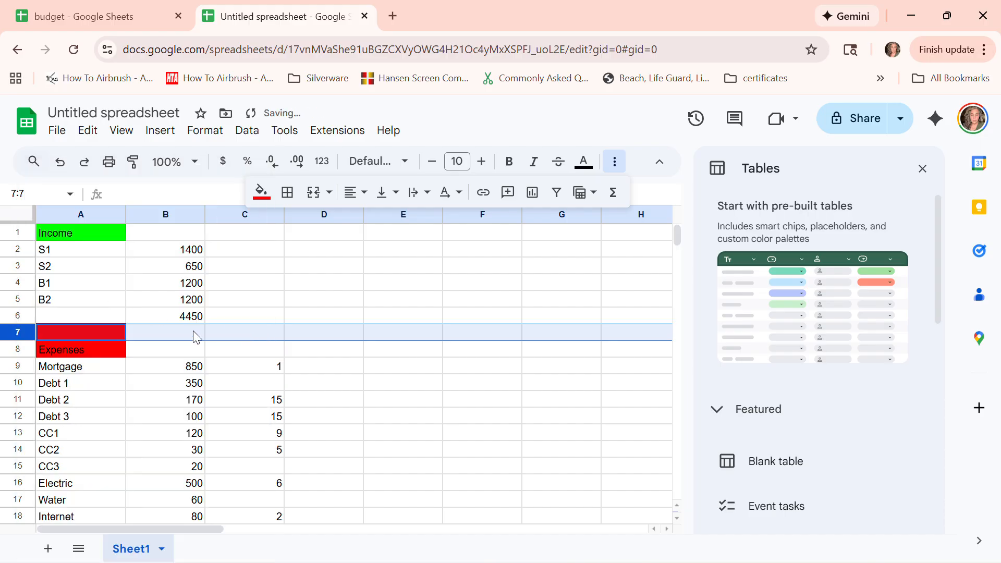
click(119, 331)
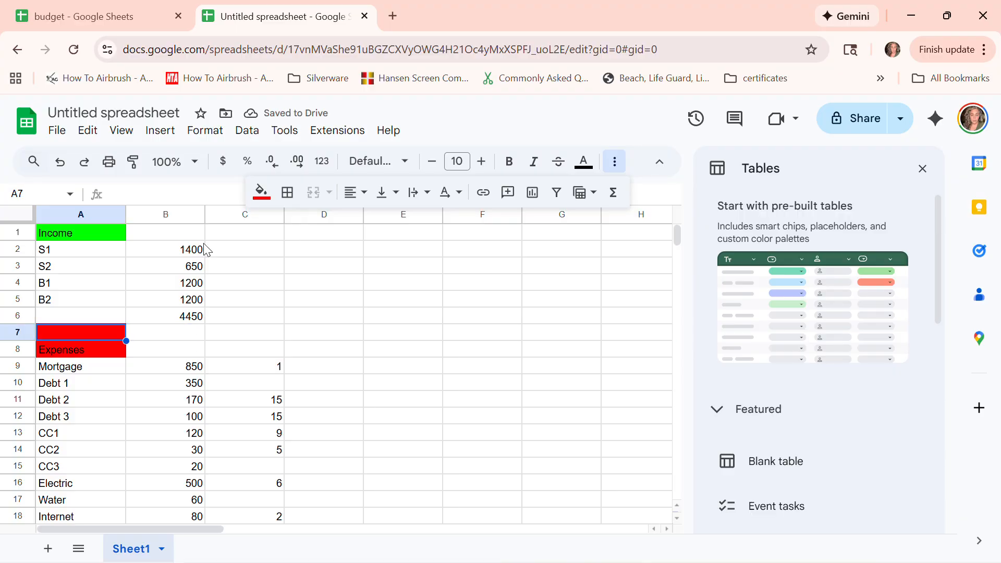
click(261, 192)
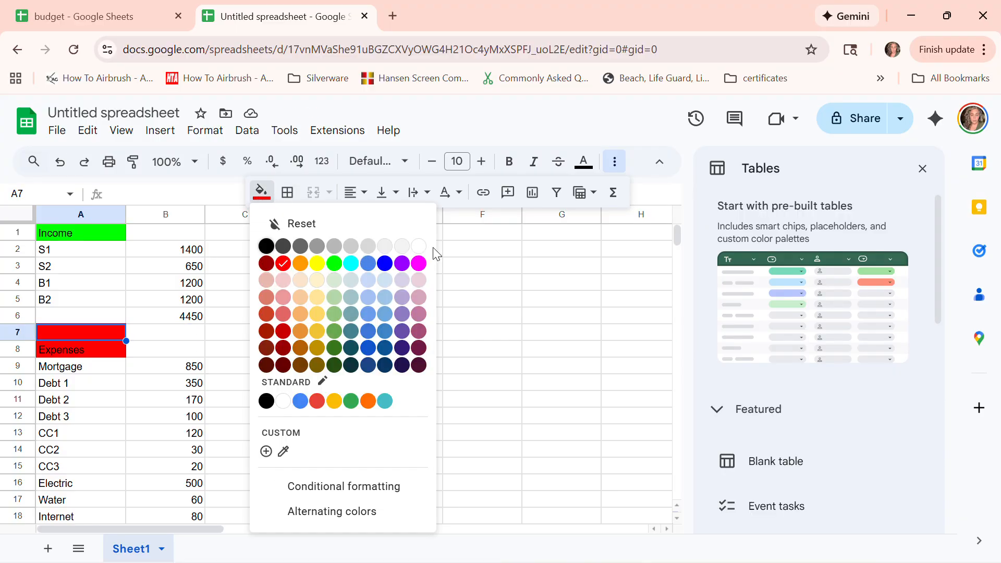
click(418, 246)
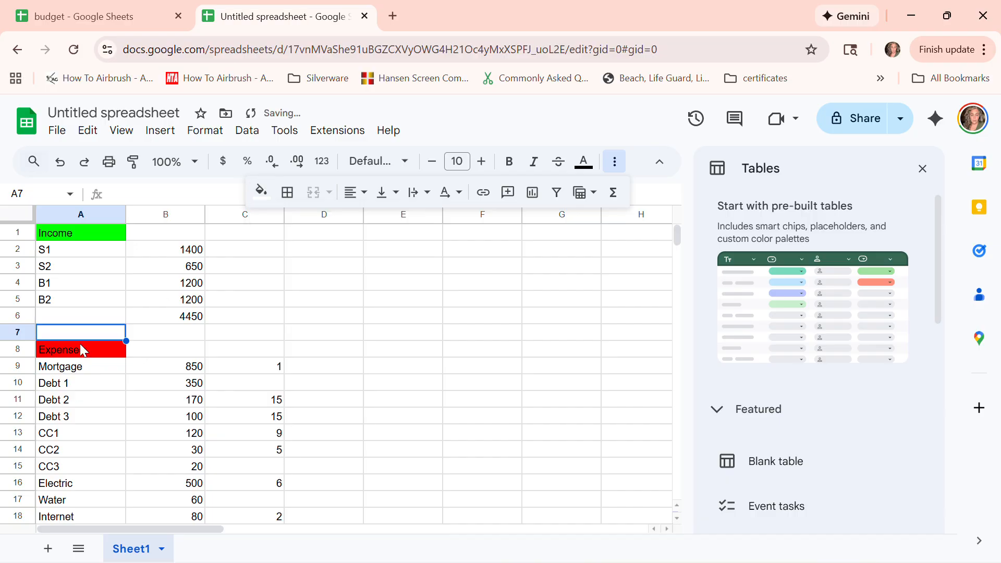
Clear the contents of the expense total cell B38.
scroll(467, 280, down, 10)
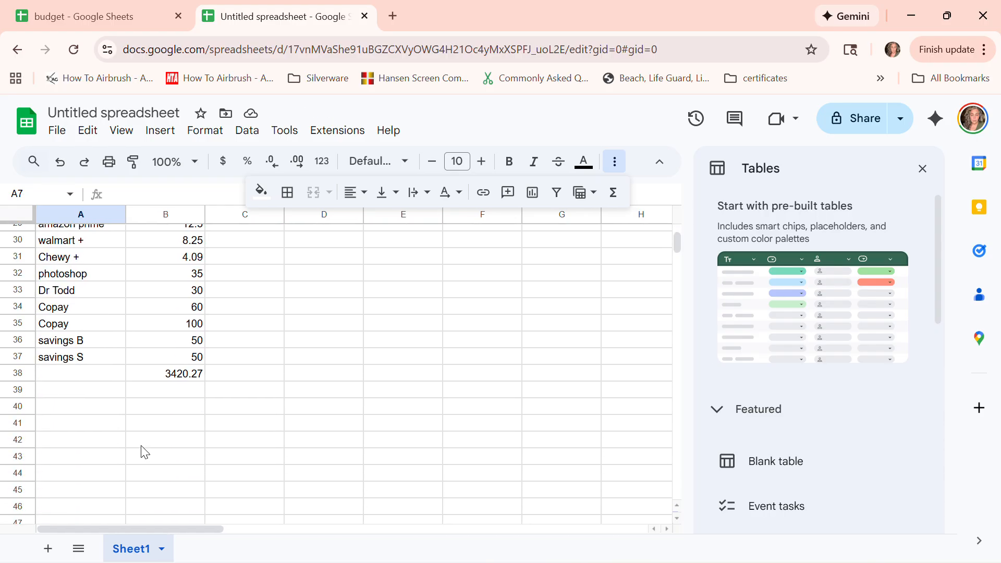
click(187, 379)
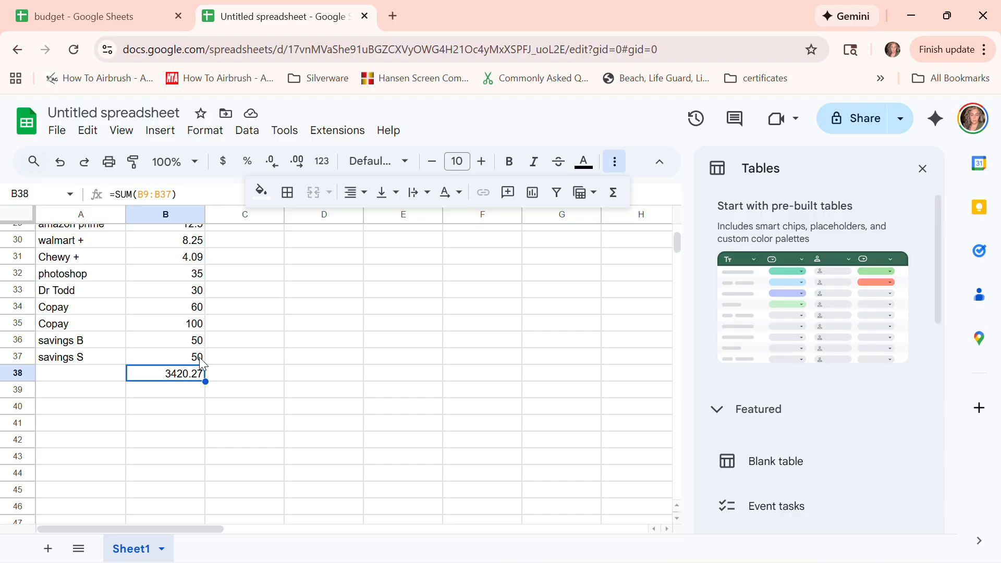
text(][[[[[[[[)
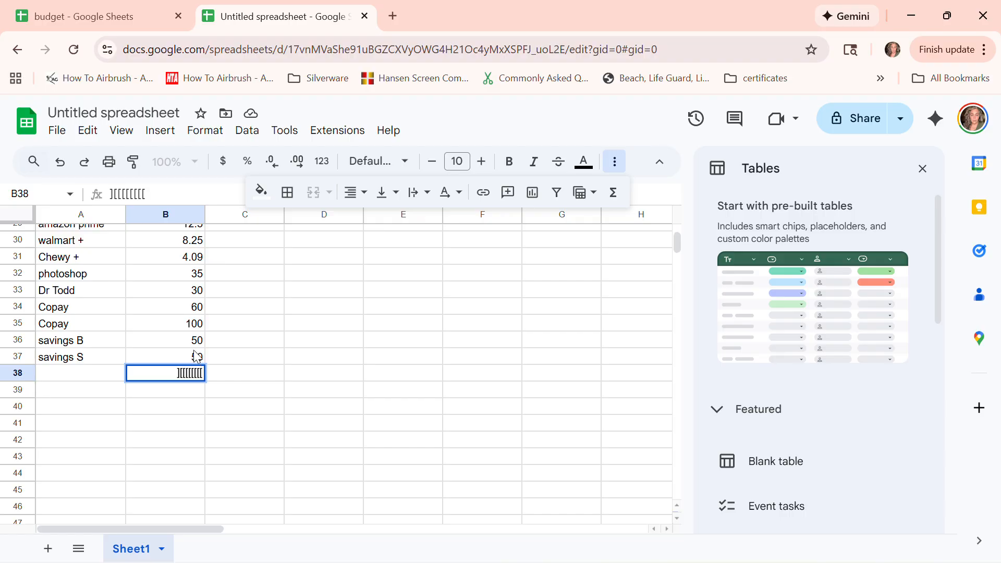
key(BackSpace)
key(BackSpace)
key(BackSpace)
key(BackSpace)
key(BackSpace)
key(BackSpace)
key(BackSpace)
key(BackSpace)
key(BackSpace)
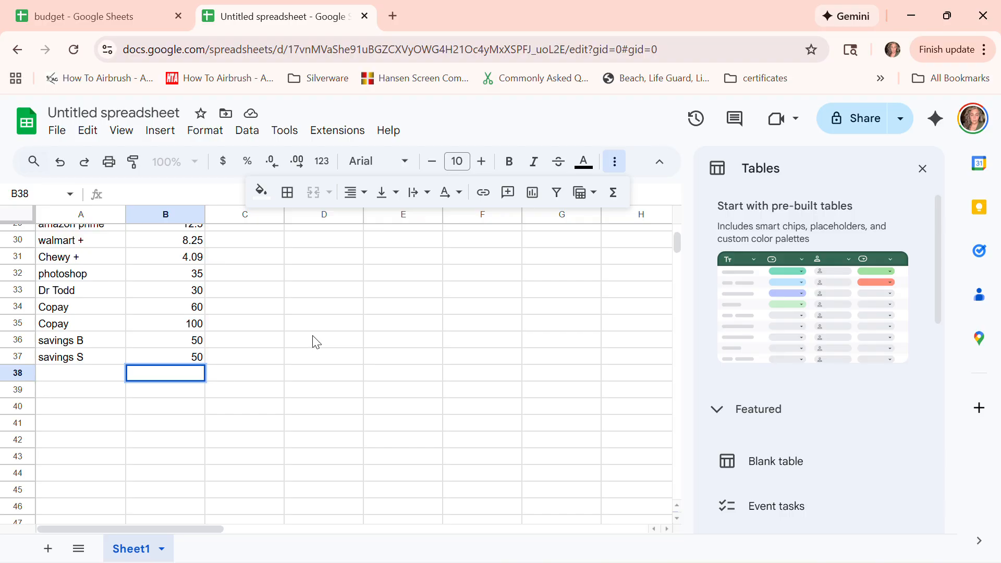
Total the expense amounts in B38 with a SUM of B9:B37, and select the total.
click(614, 194)
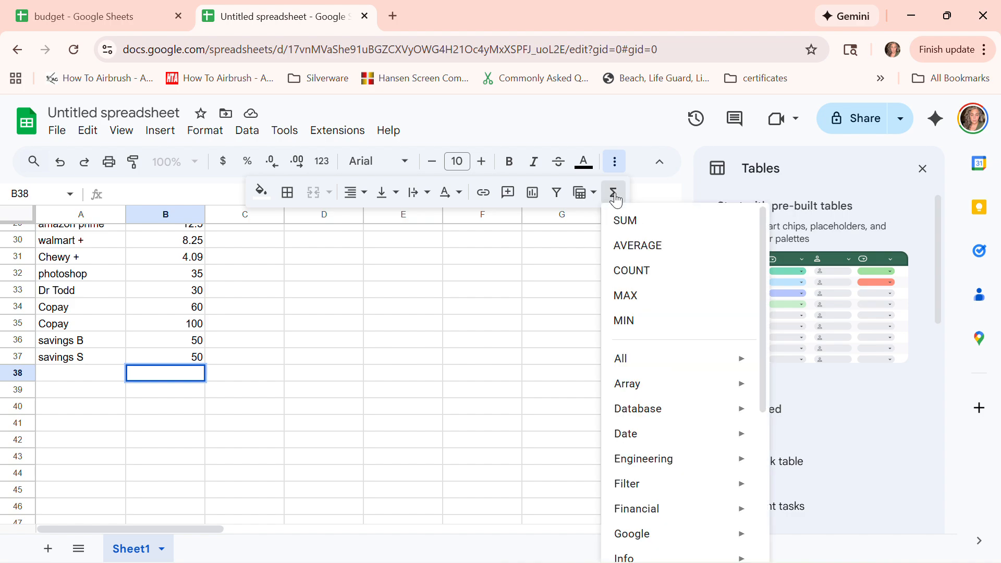
click(628, 224)
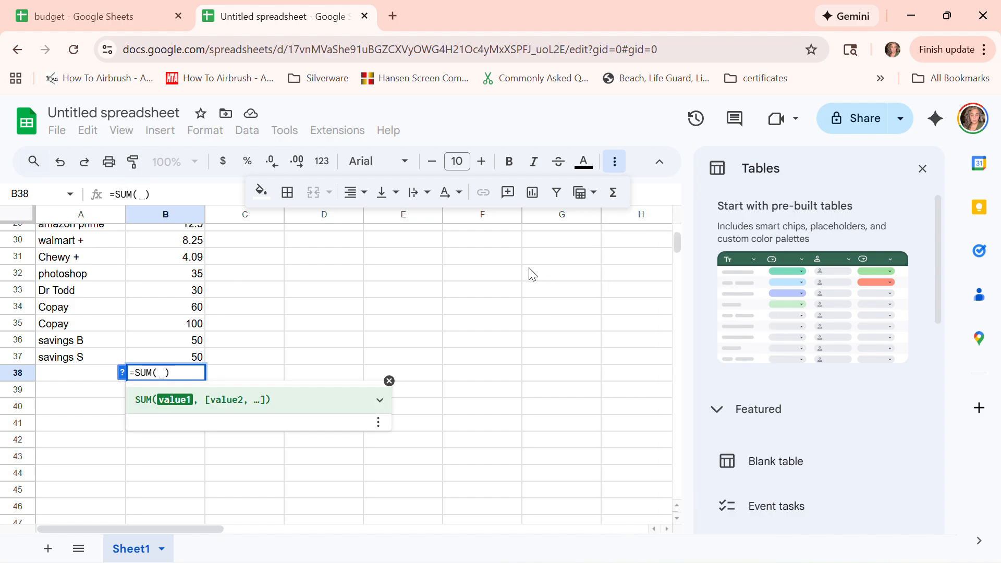
scroll(336, 365, up, 8)
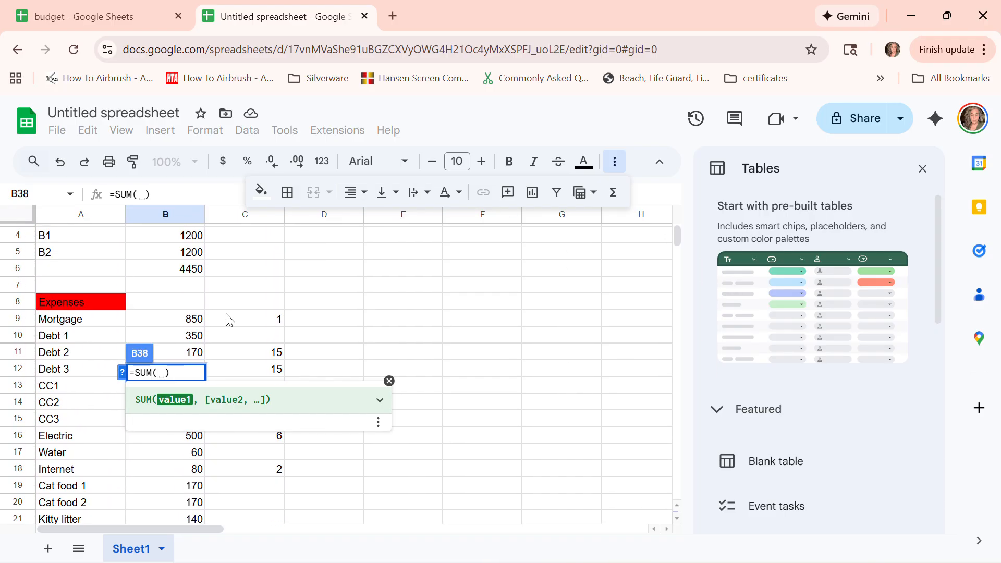
click(194, 327)
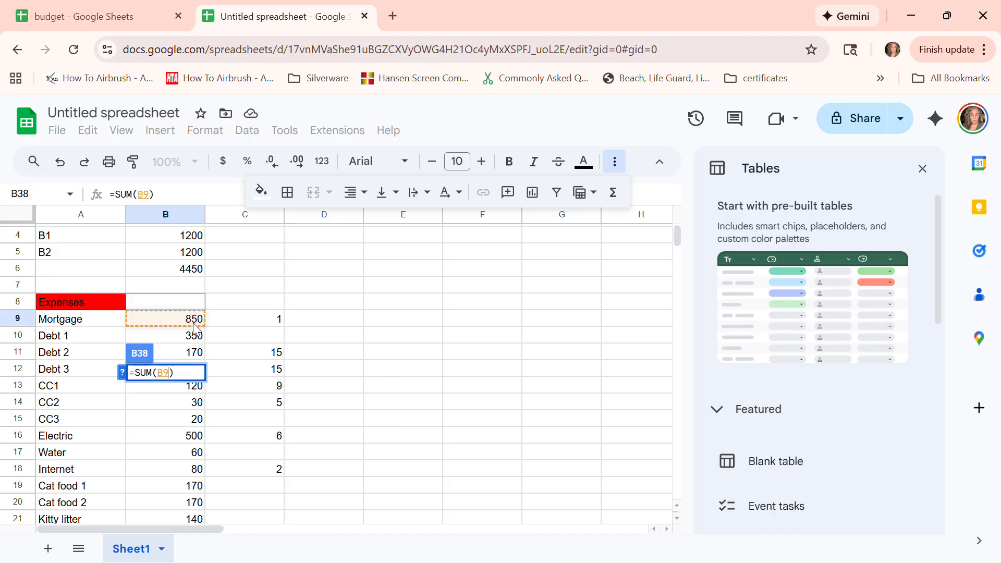
drag(194, 327, 186, 472)
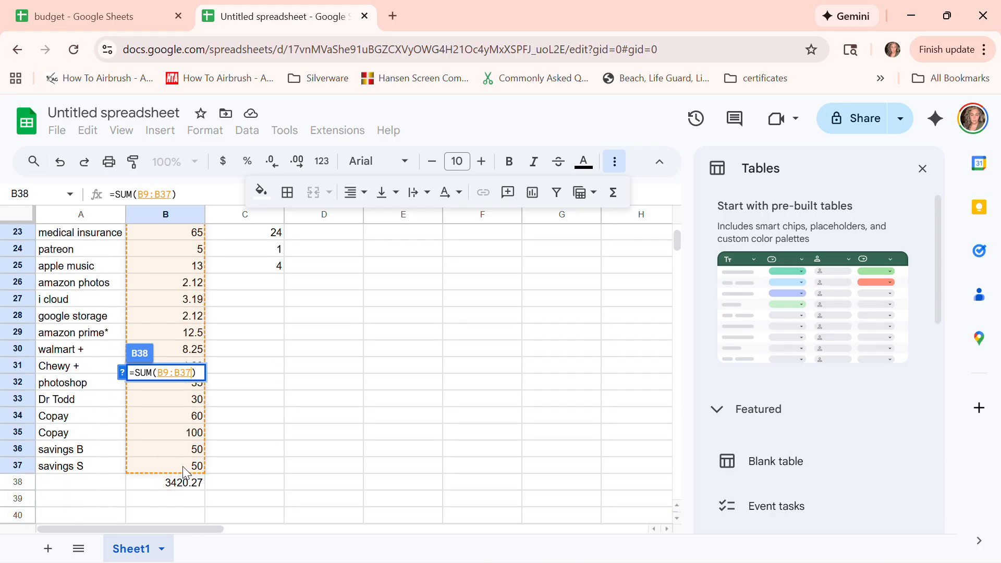
key(Return)
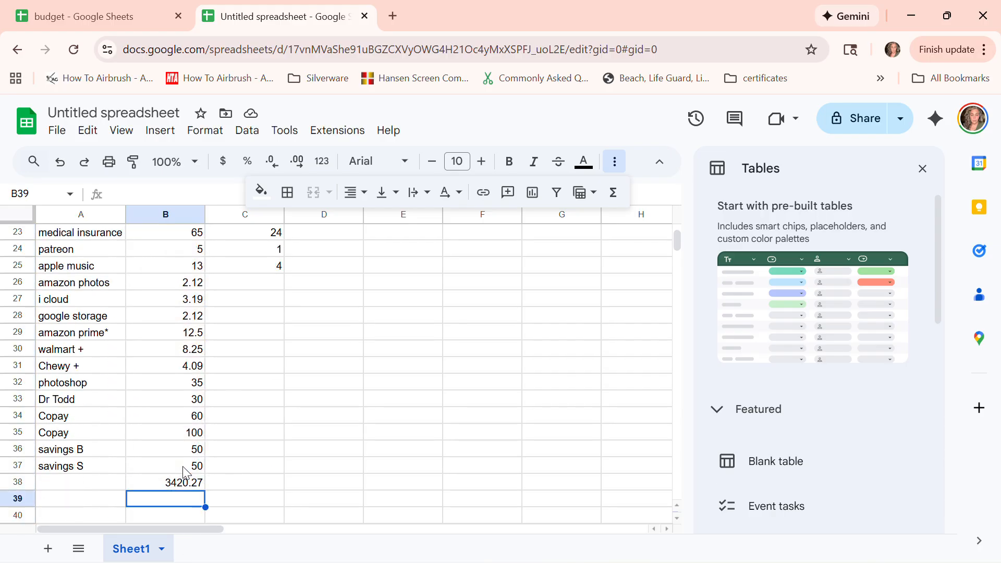
shift+click(188, 485)
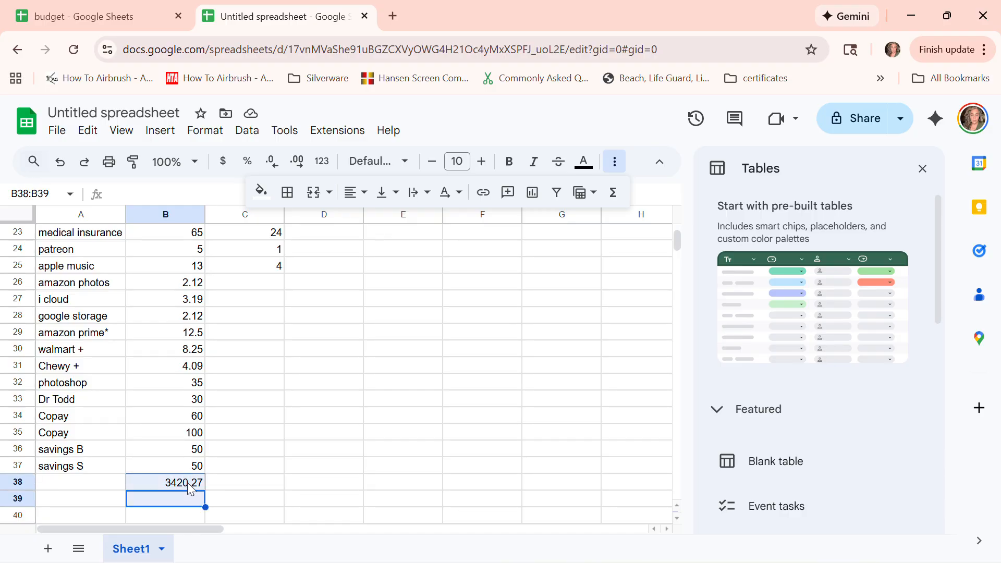
click(188, 486)
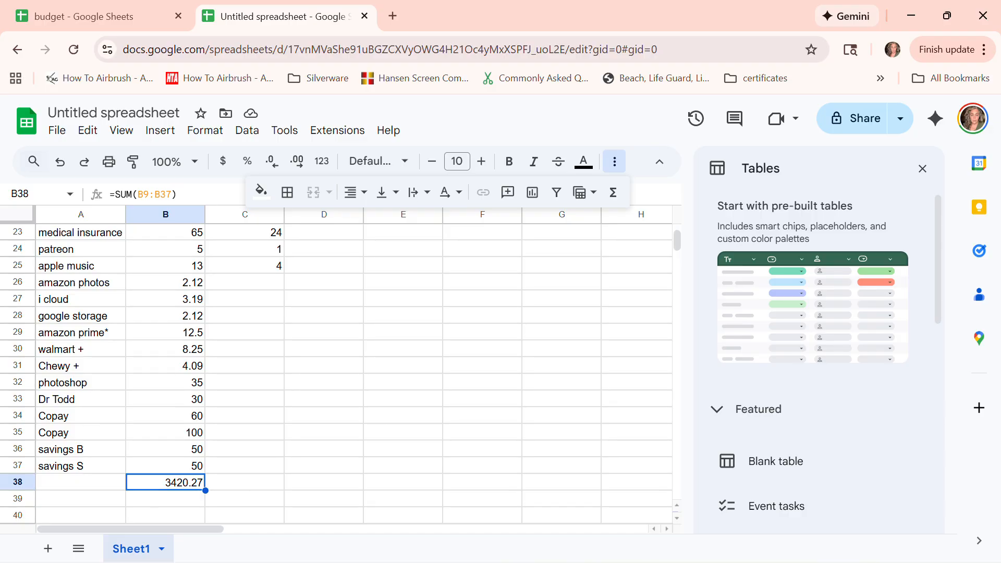
Add the summary labels Total income in A41 and Total Expense in A42, below the expense total.
scroll(312, 417, down, 3)
scroll(312, 417, up, 1)
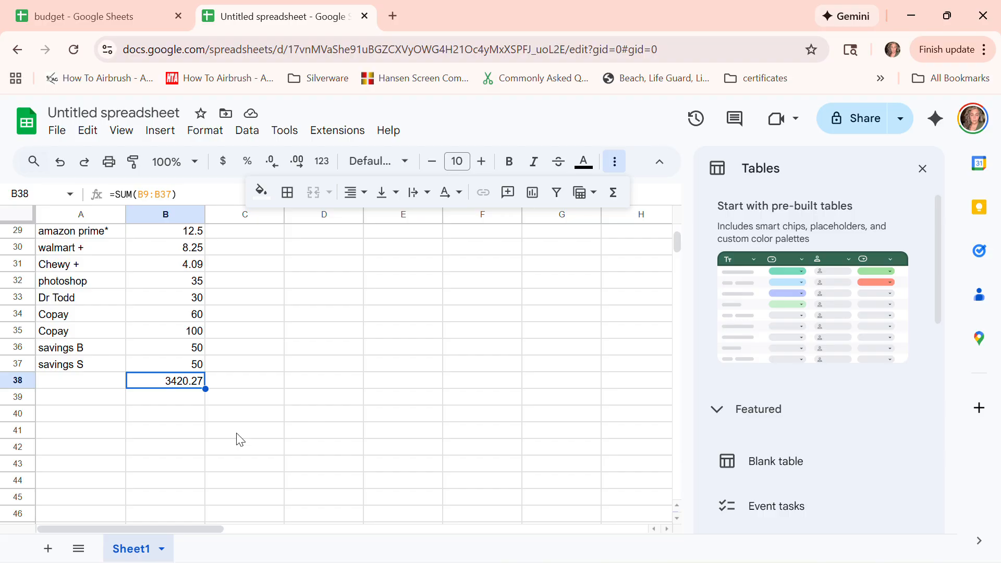
click(58, 431)
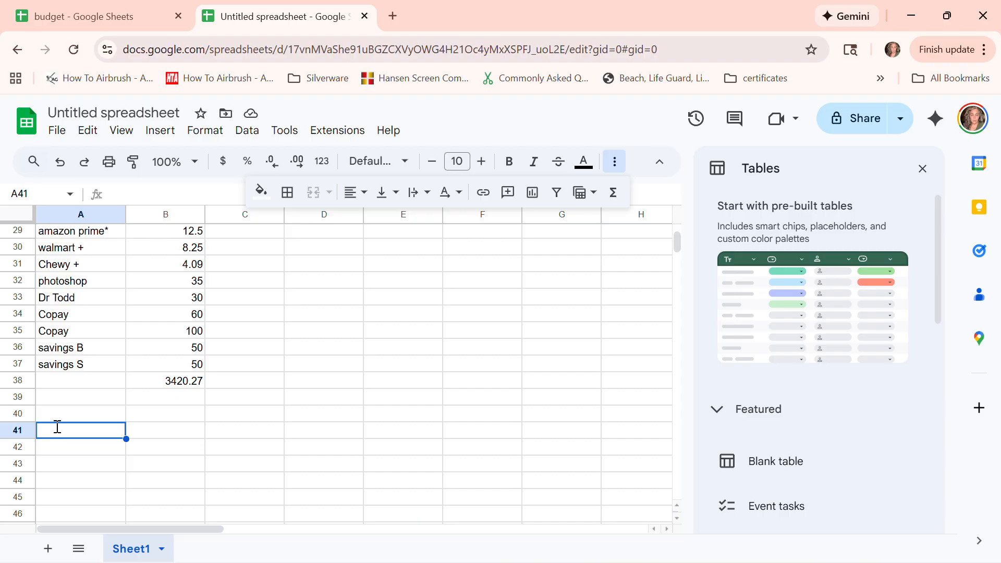
text(Total income)
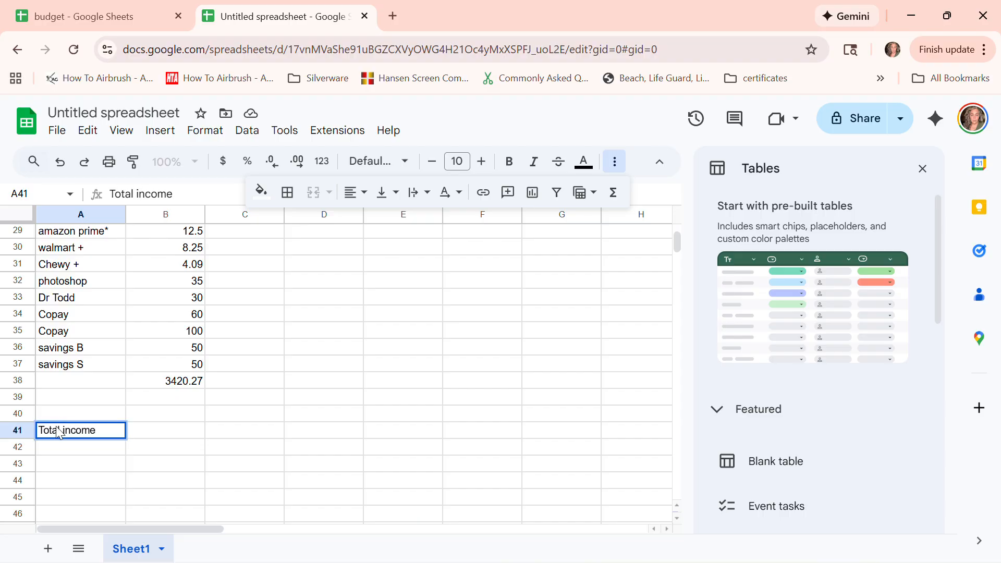
key(Return)
text(T)
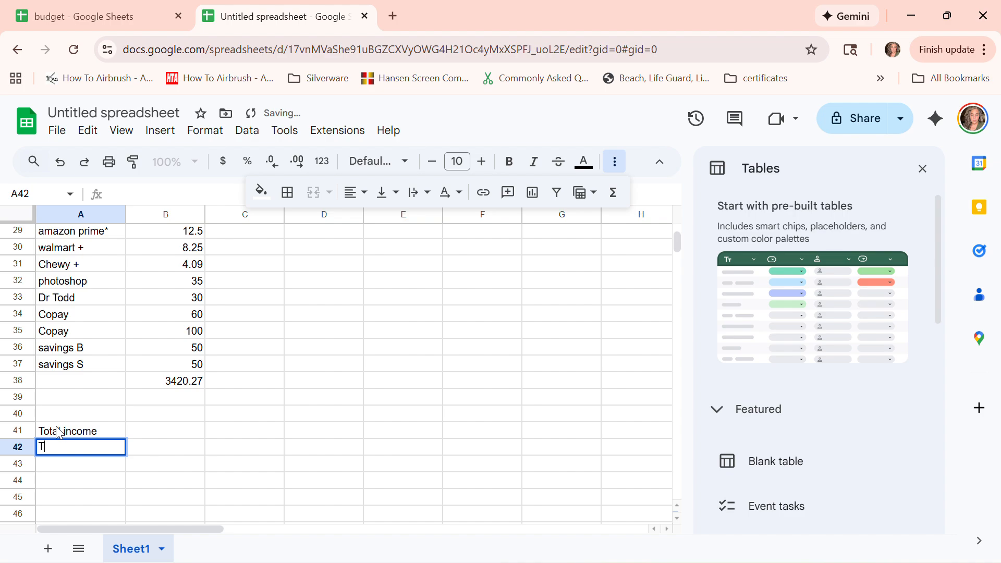
text(otal Ex)
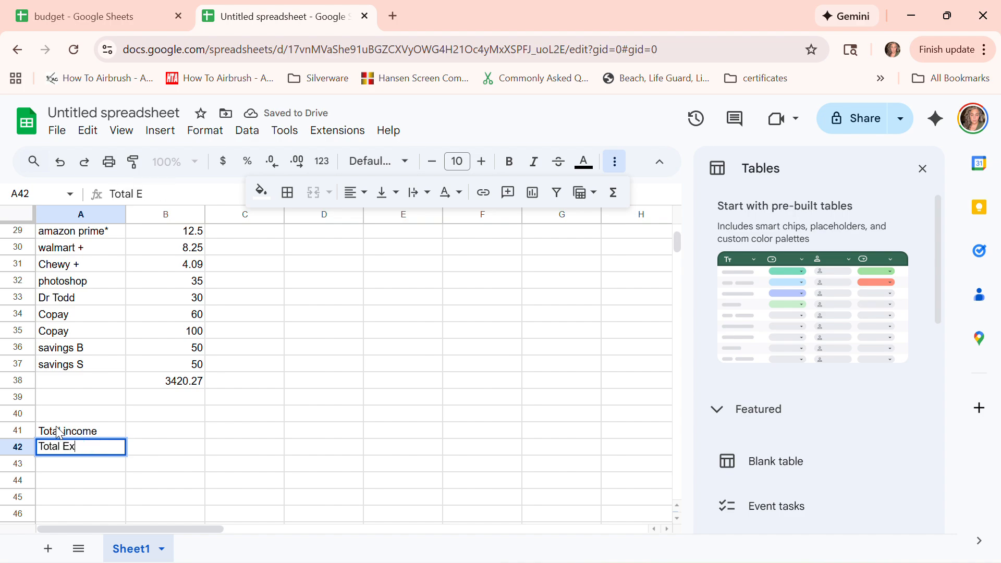
text(pe\n)
key(BackSpace)
text(\ns)
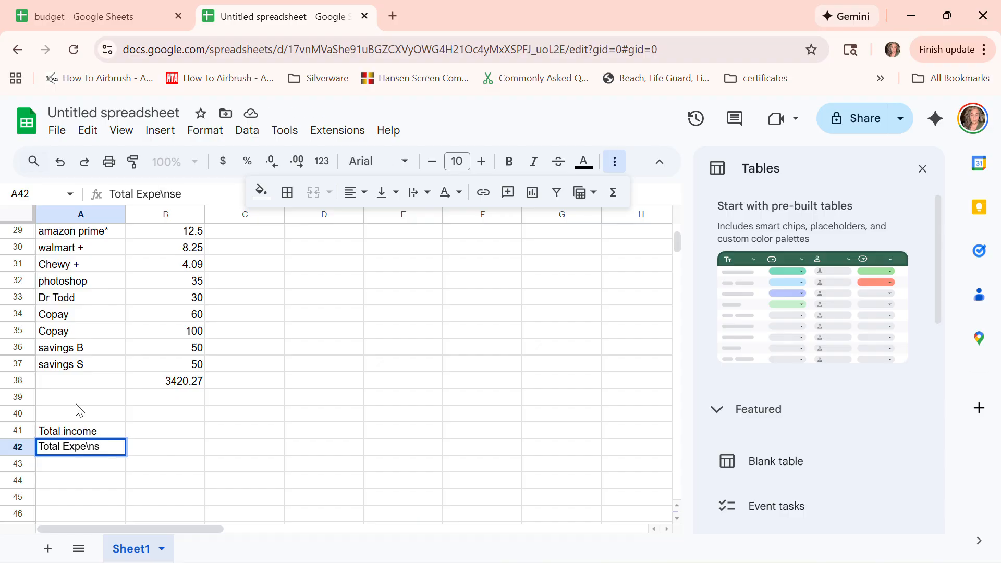
key(BackSpace)
key(BackSpace)
key(BackSpace)
text(nse)
key(Return)
Add the label Excess in A43, under Total Expense.
text(E)
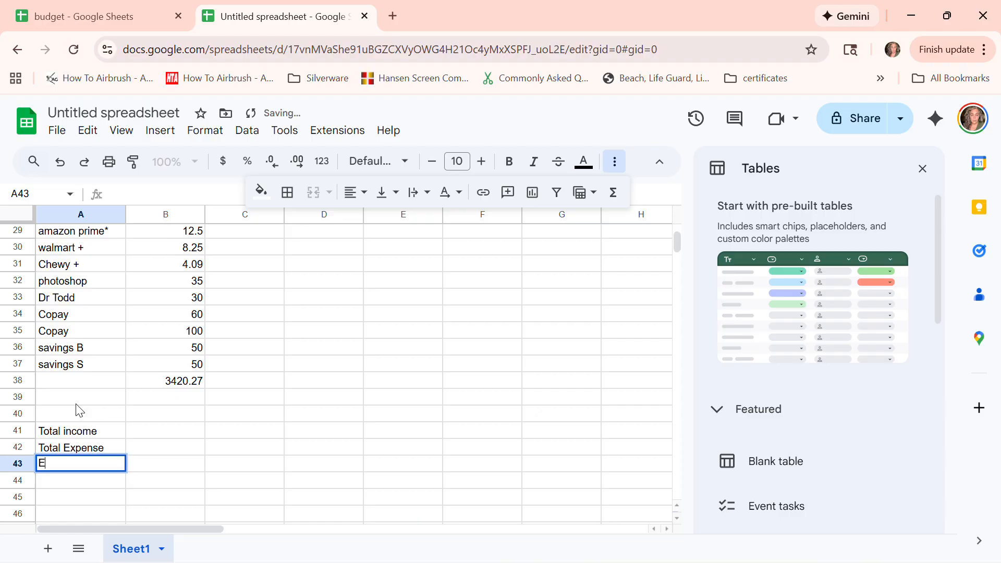
text(xess)
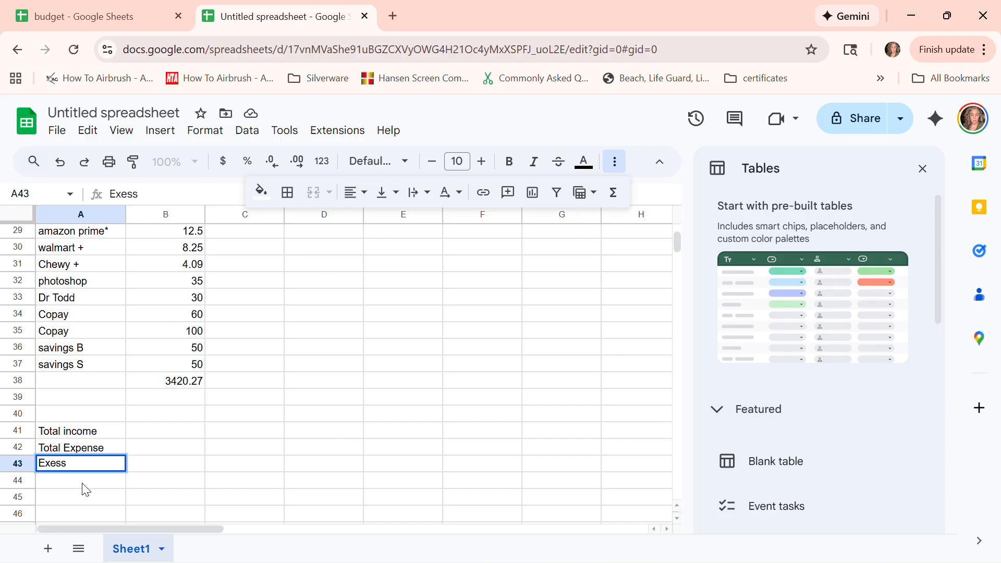
key(BackSpace)
key(BackSpace)
key(BackSpace)
text(cess)
key(Tab)
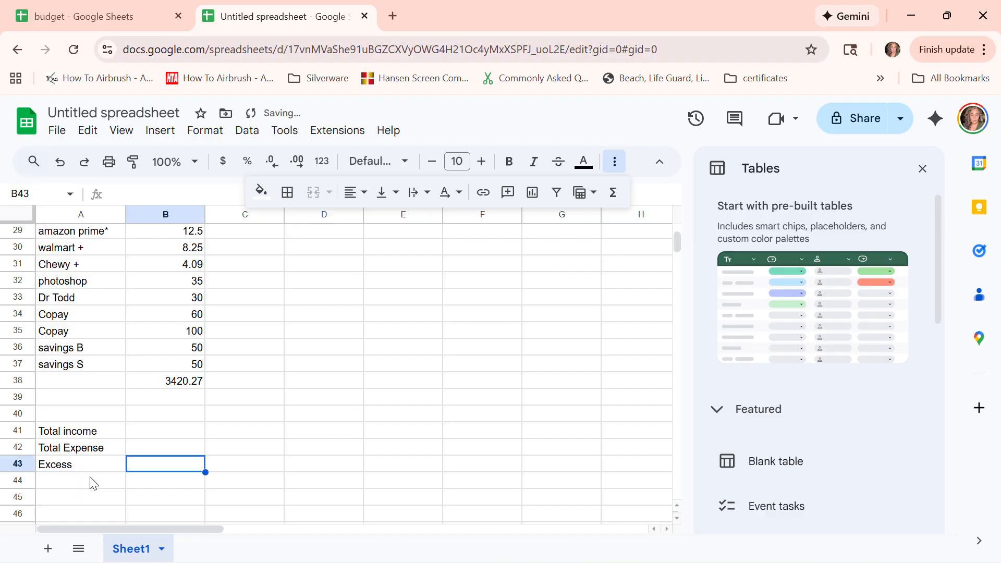
Bring the income total into B41, beside the Total income label, with the formula =B6.
click(172, 437)
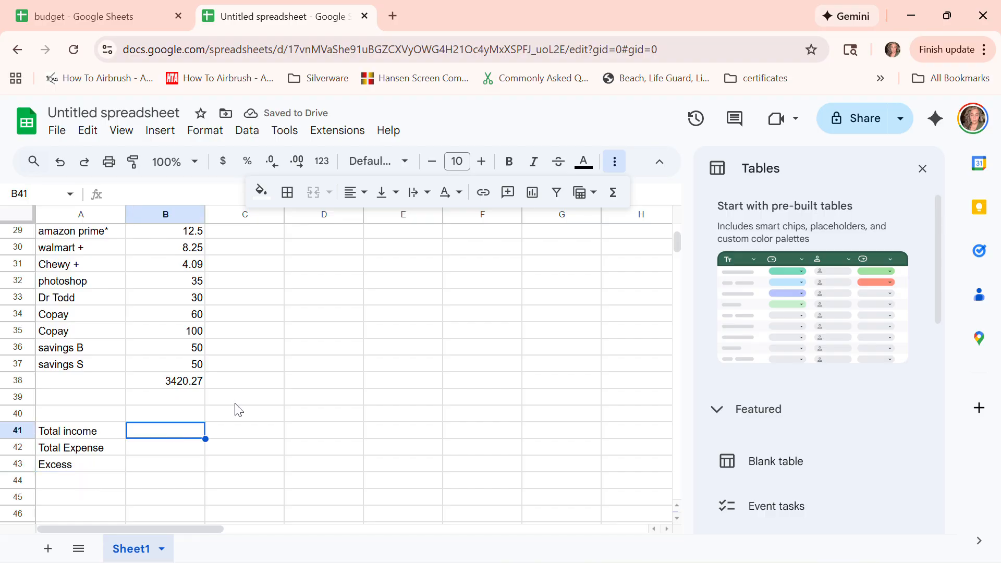
mouse_move(711, 373)
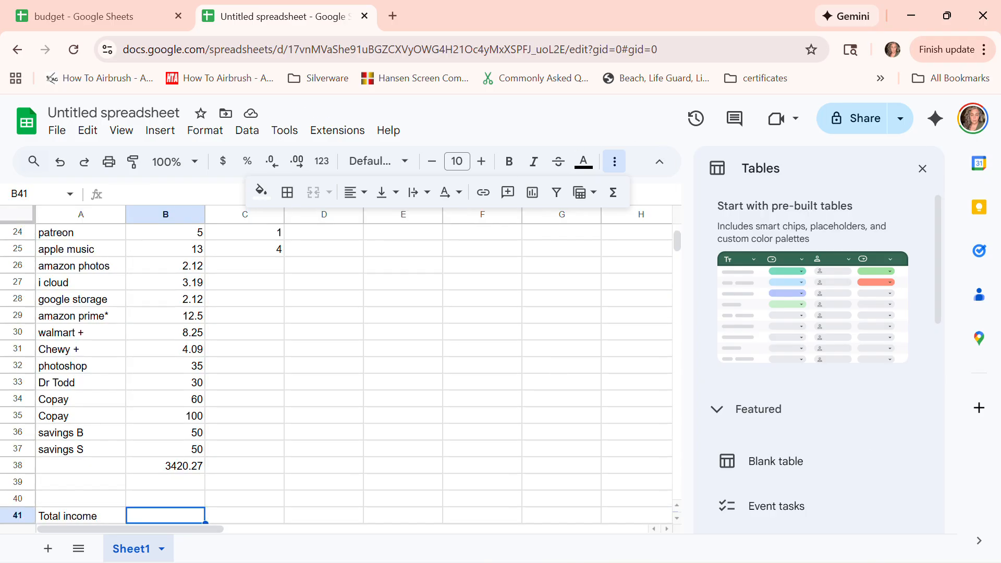
scroll(336, 374, up, 8)
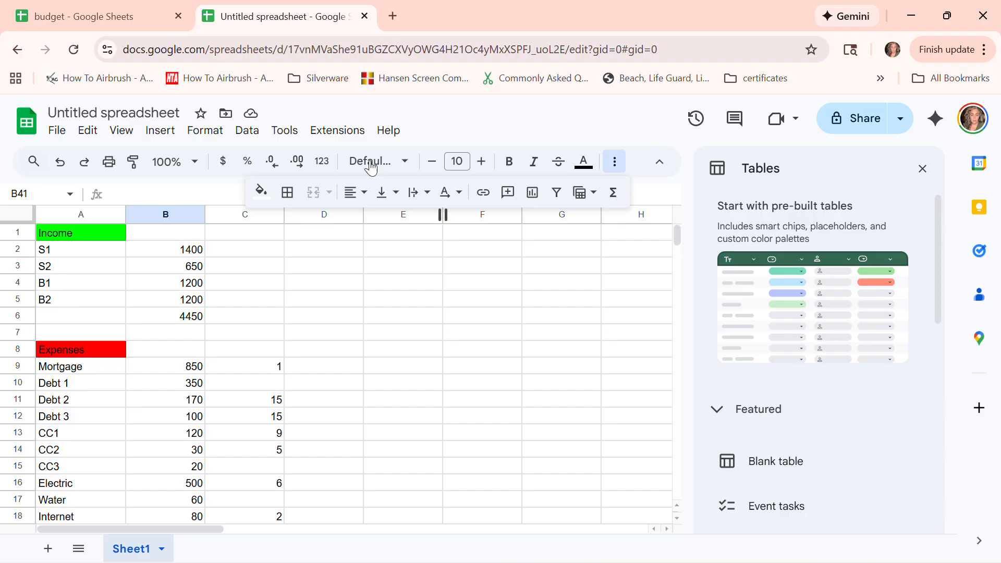
click(191, 317)
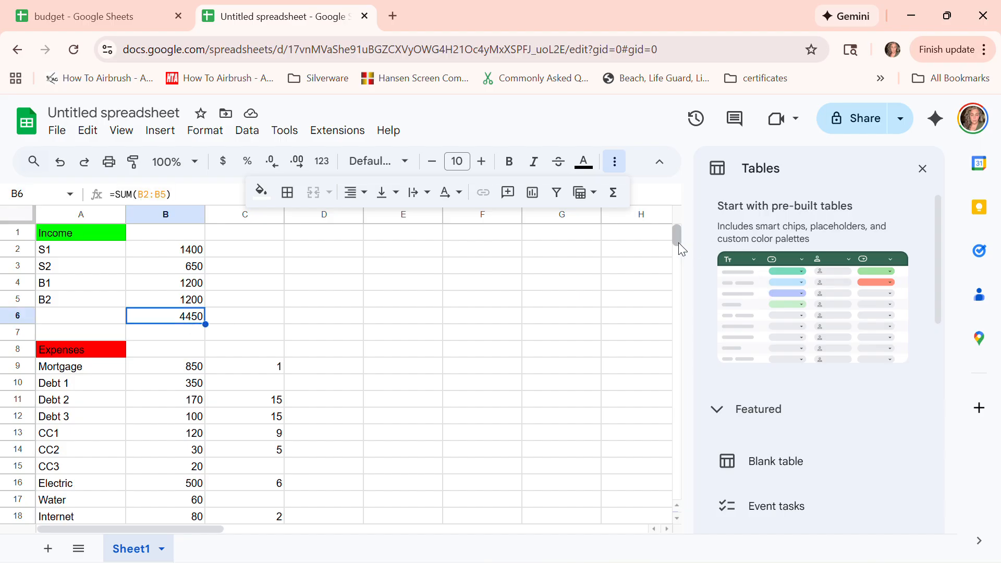
mouse_move(675, 240)
mouse_down()
mouse_move(684, 312)
mouse_move(700, 241)
mouse_move(693, 248)
mouse_up()
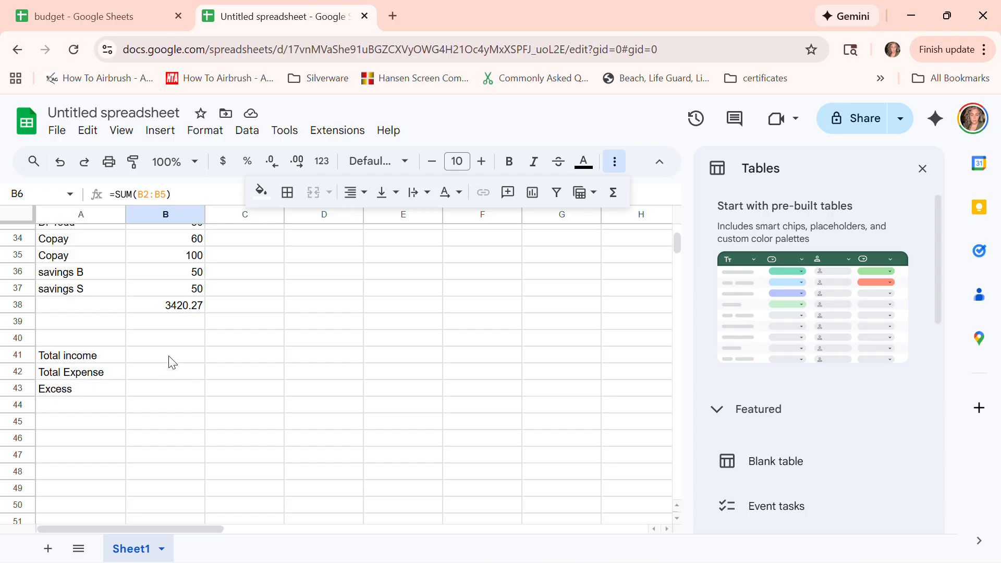
click(194, 359)
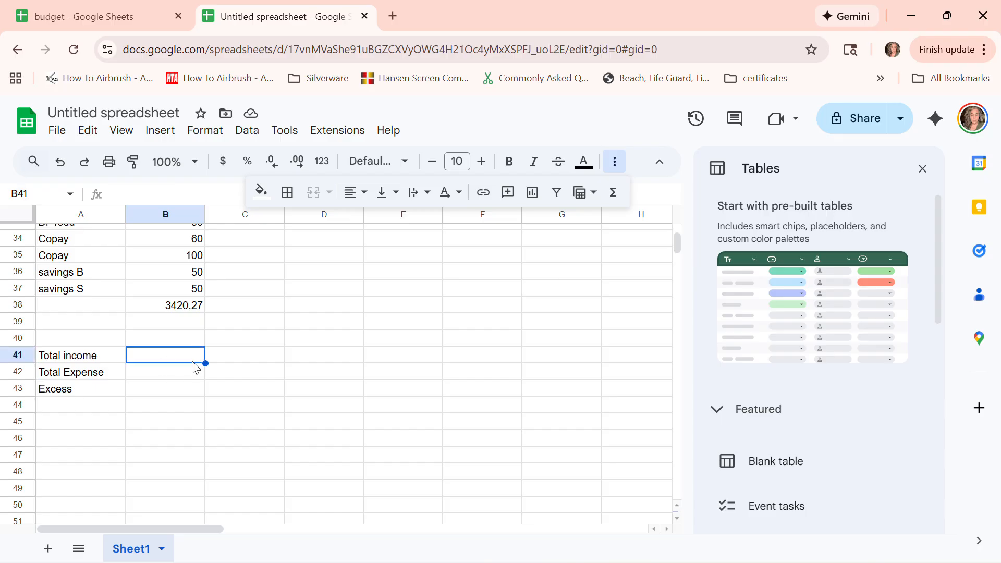
text(=)
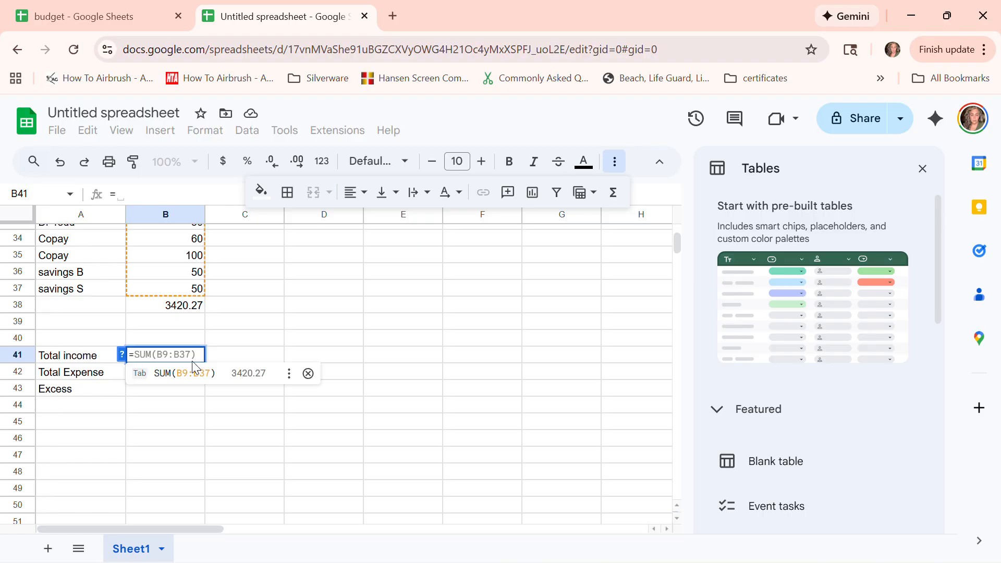
text(b)
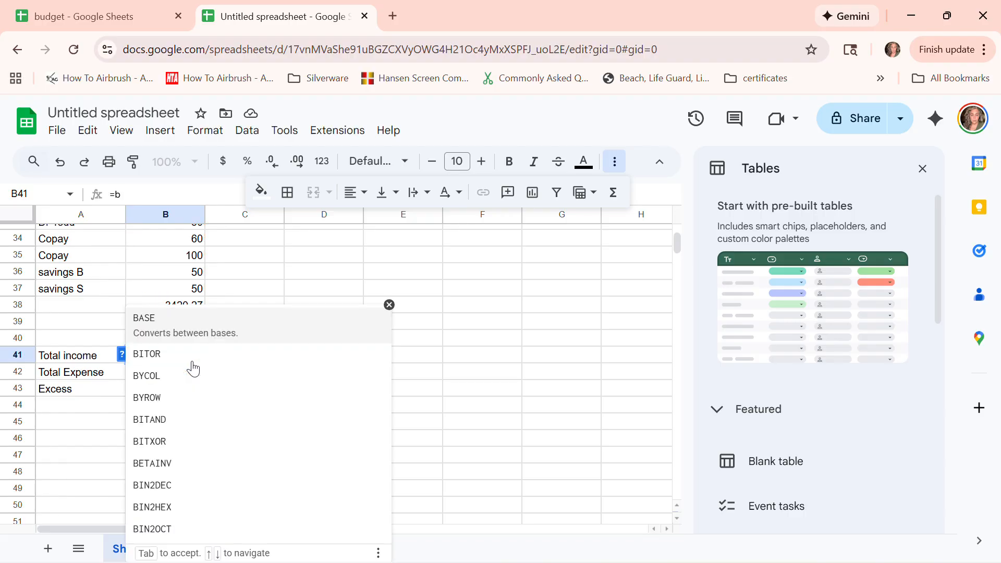
text(6)
key(Tab)
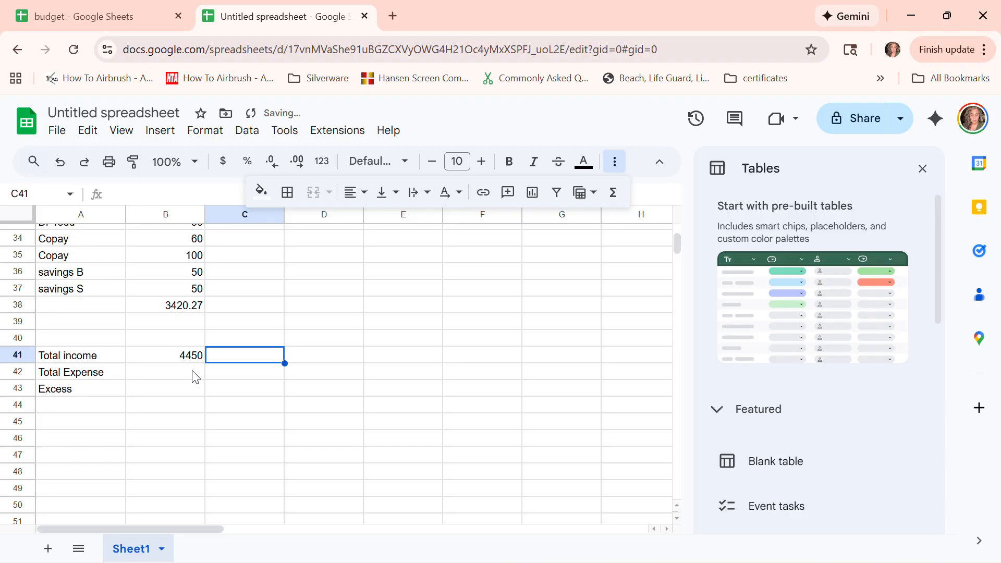
Bring the expense total into B42, beside the Total Expense label, with the formula =B38.
click(197, 375)
text(=)
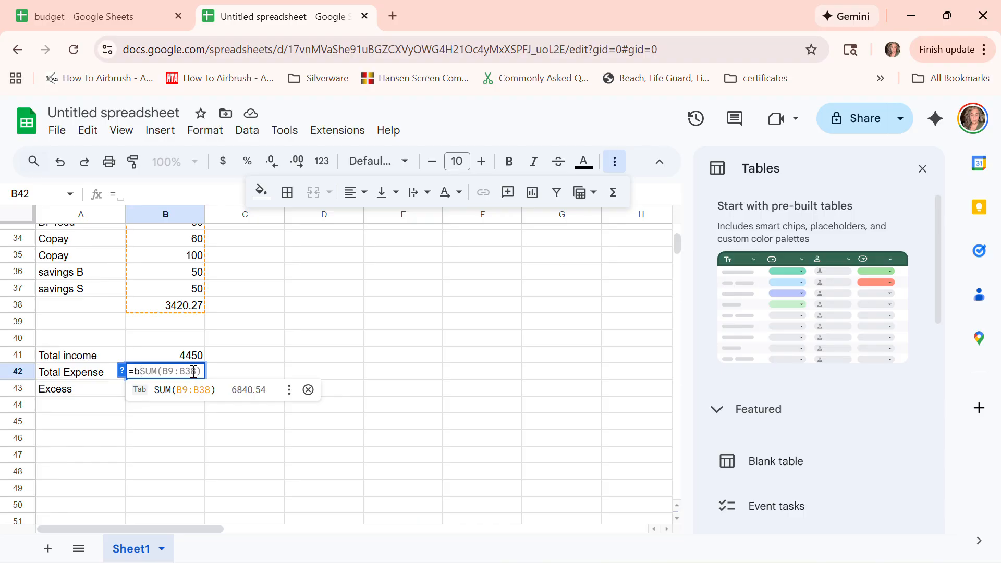
text(b38)
key(Tab)
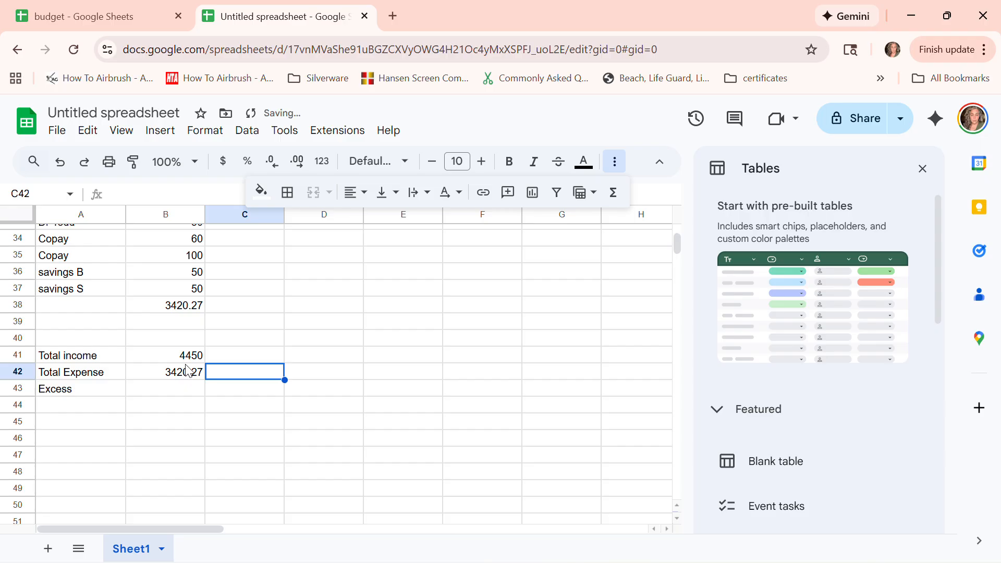
Calculate the excess in B43 with the formula =SUM(B41-B42), and select the result.
click(178, 391)
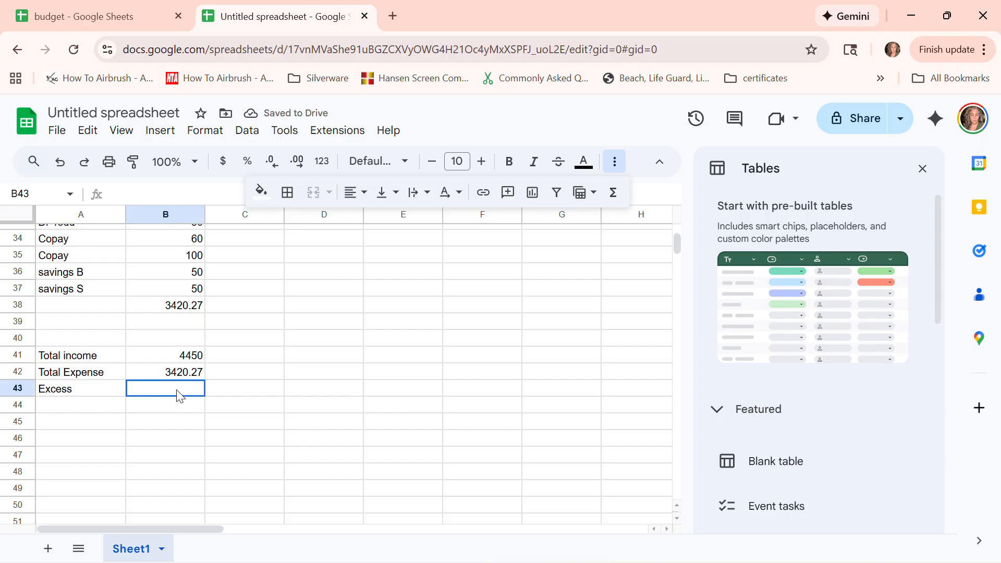
click(613, 194)
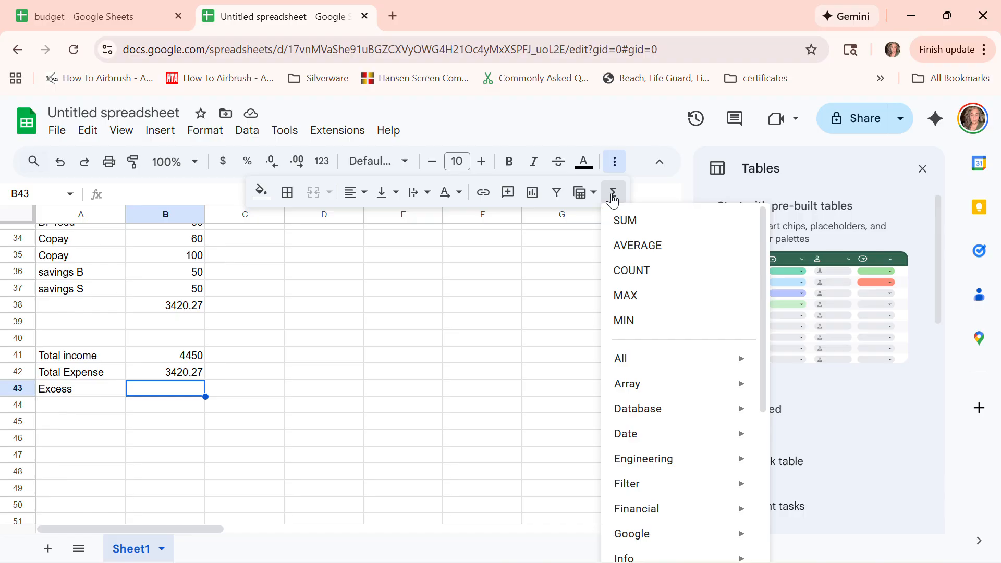
click(623, 223)
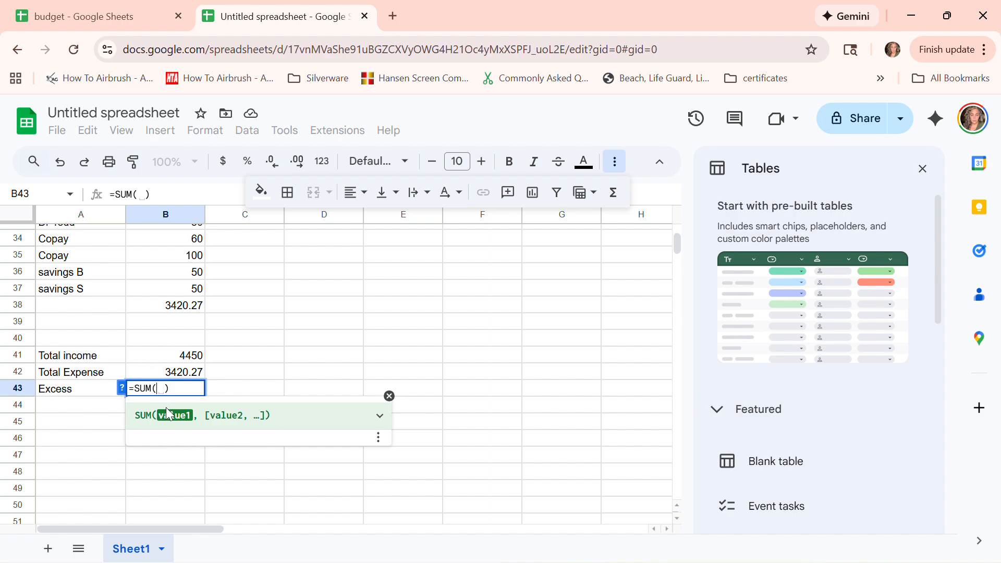
text(b)
text(41)
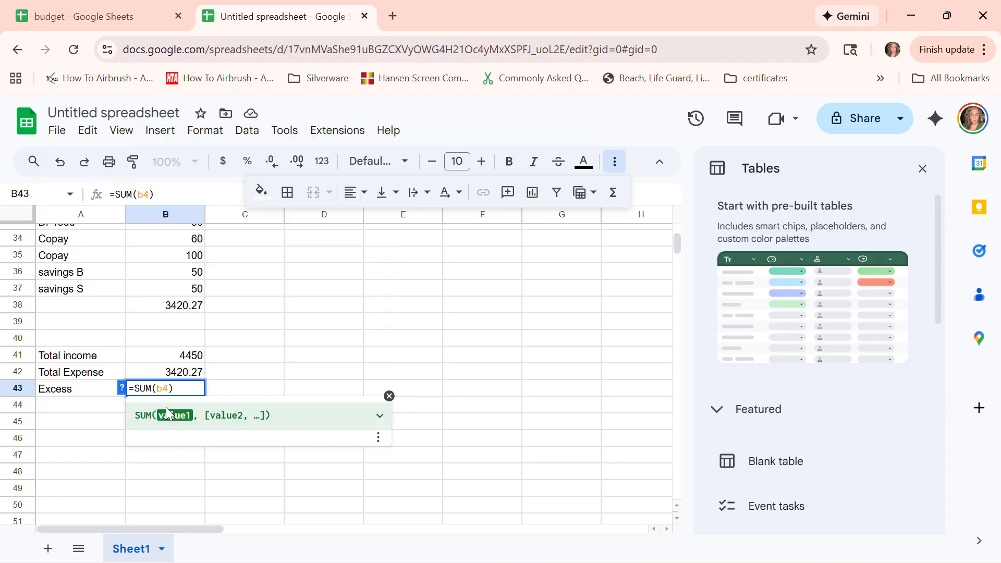
text(- )
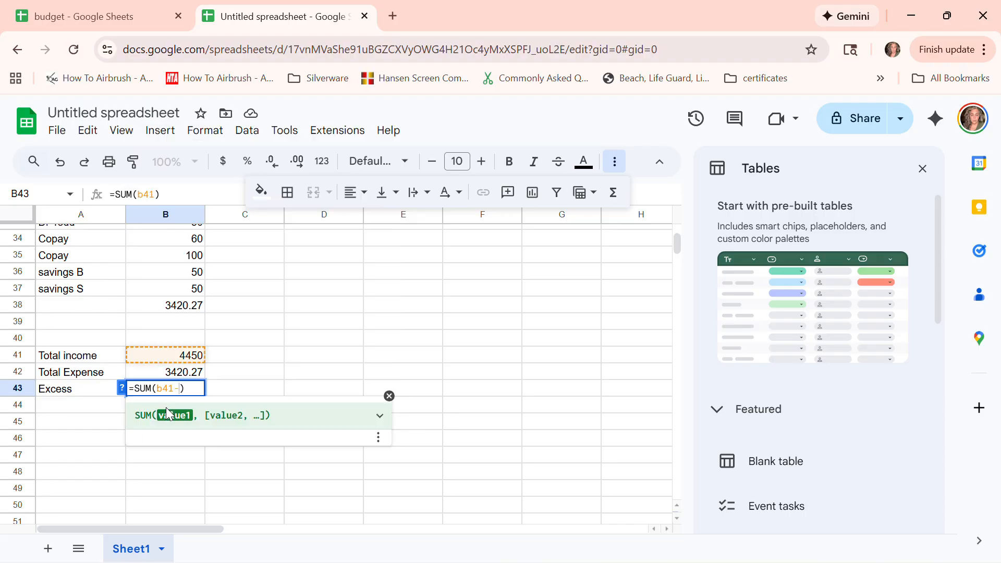
text(b4)
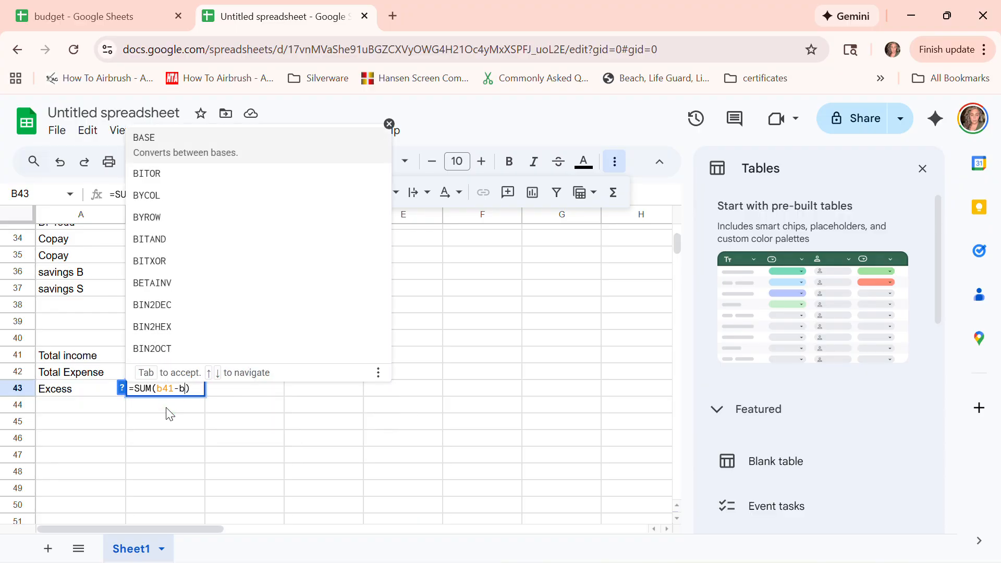
text(2)
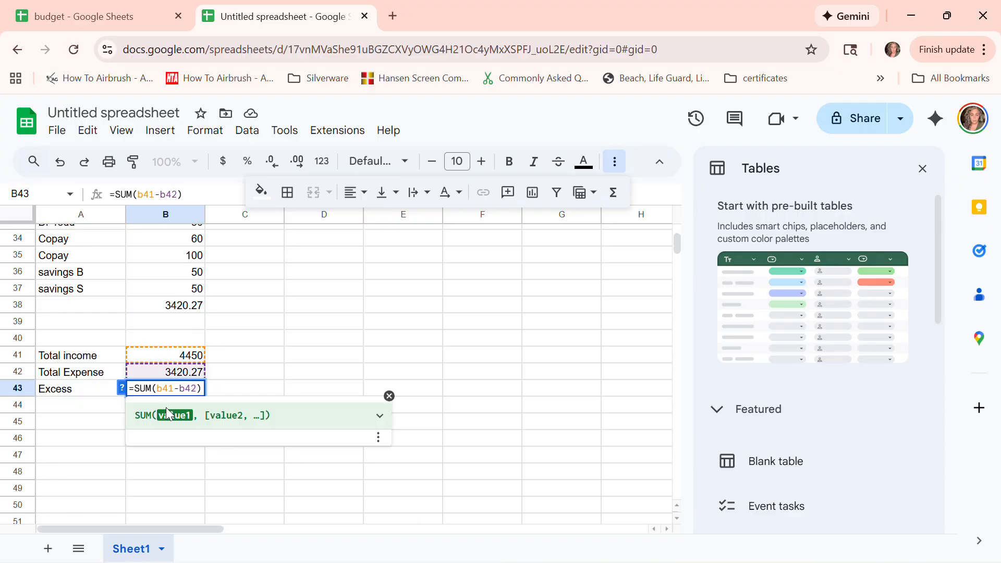
key(Tab)
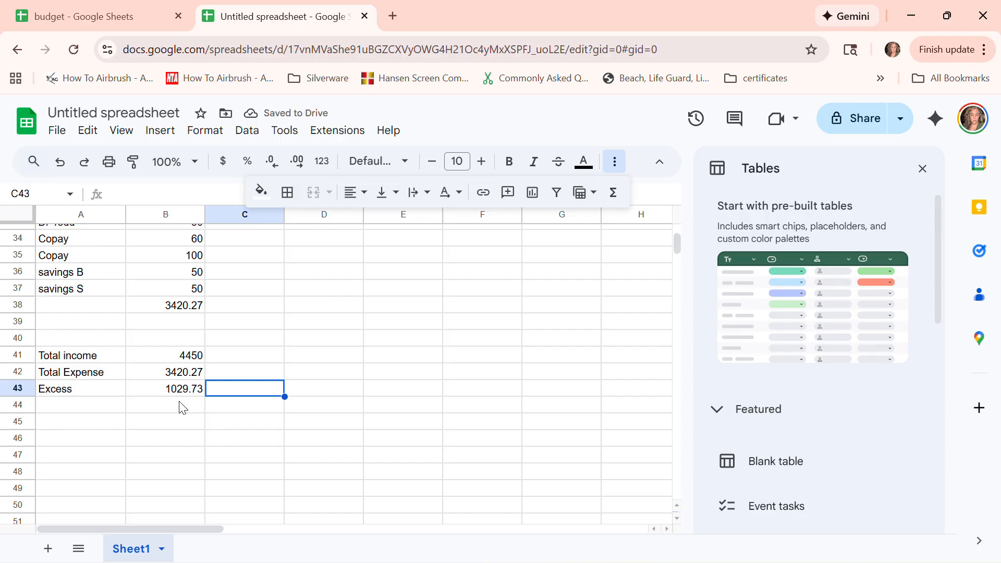
click(185, 394)
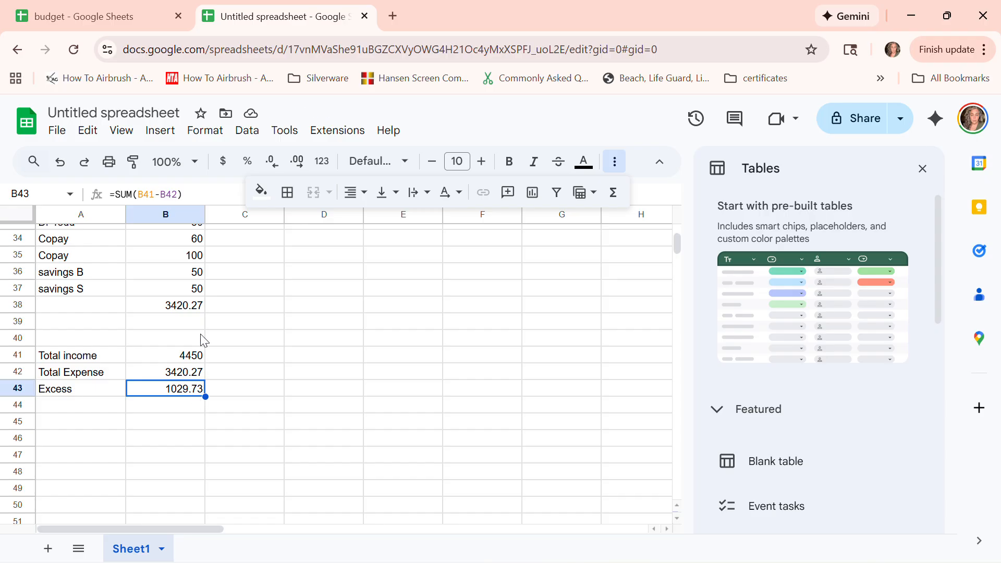
Change the savings B amount in B36 to 100 to test the expense total and excess formulas.
click(202, 280)
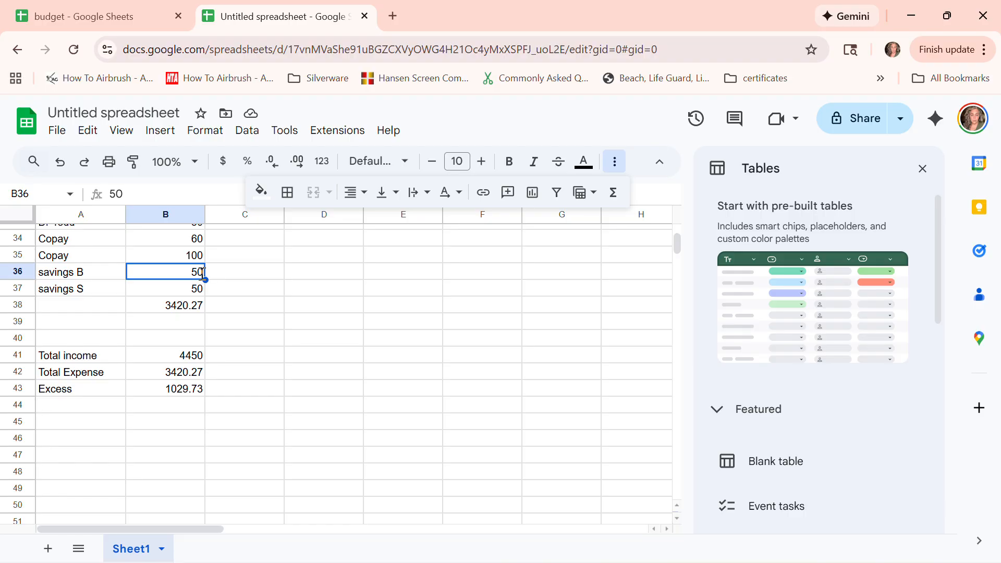
key(BackSpace)
text(100)
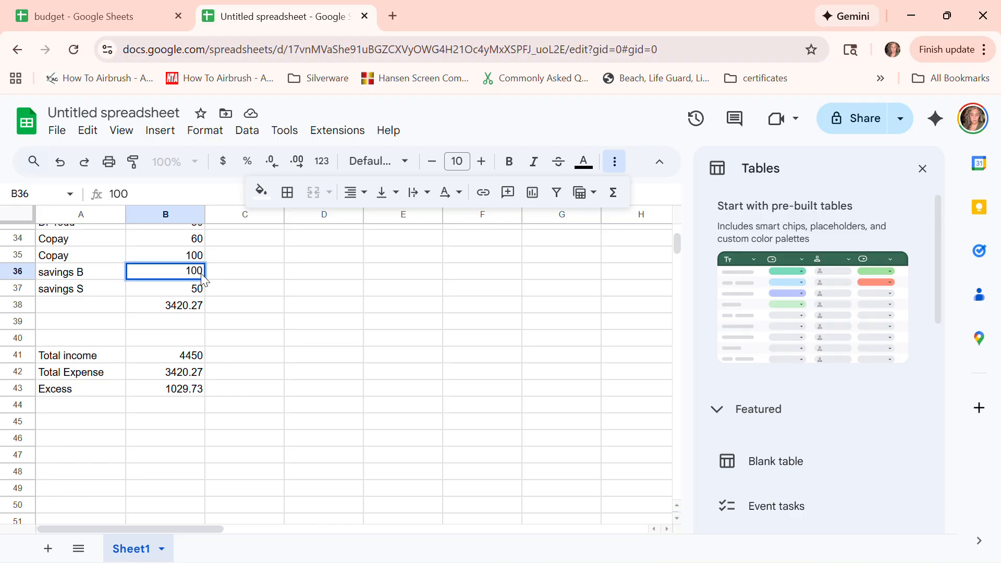
key(Tab)
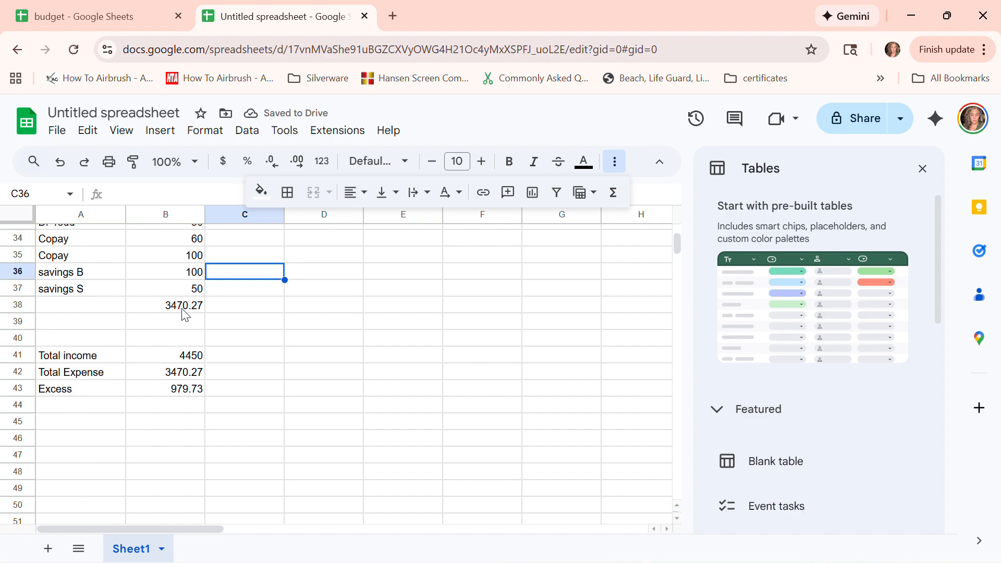
Restore the savings B amount in B36 to 50.
click(197, 273)
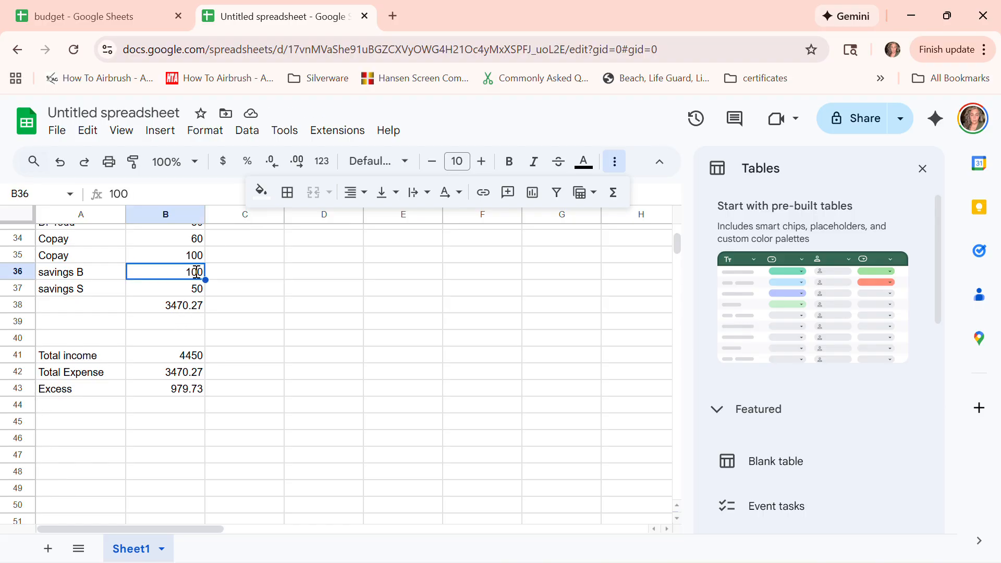
text(50)
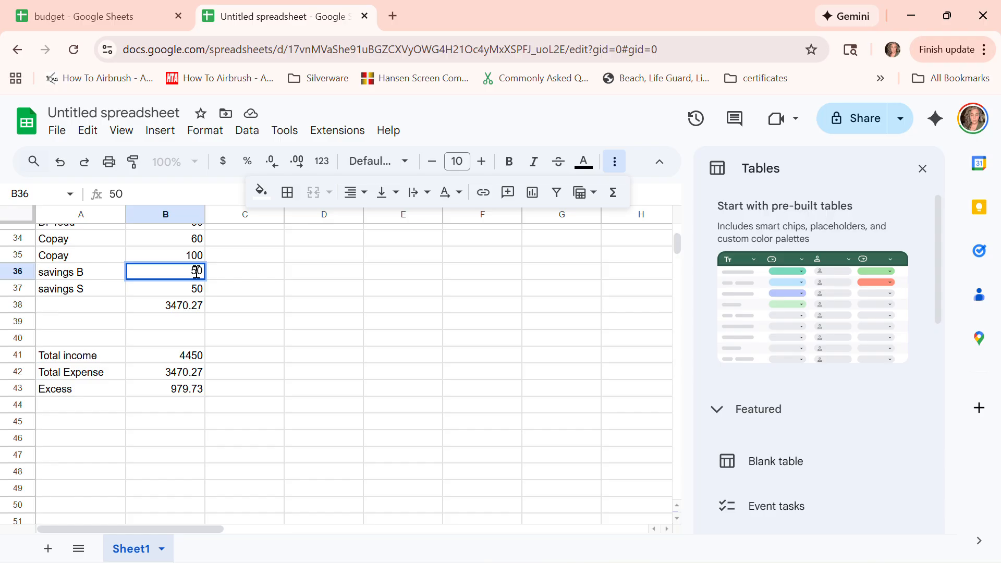
key(Tab)
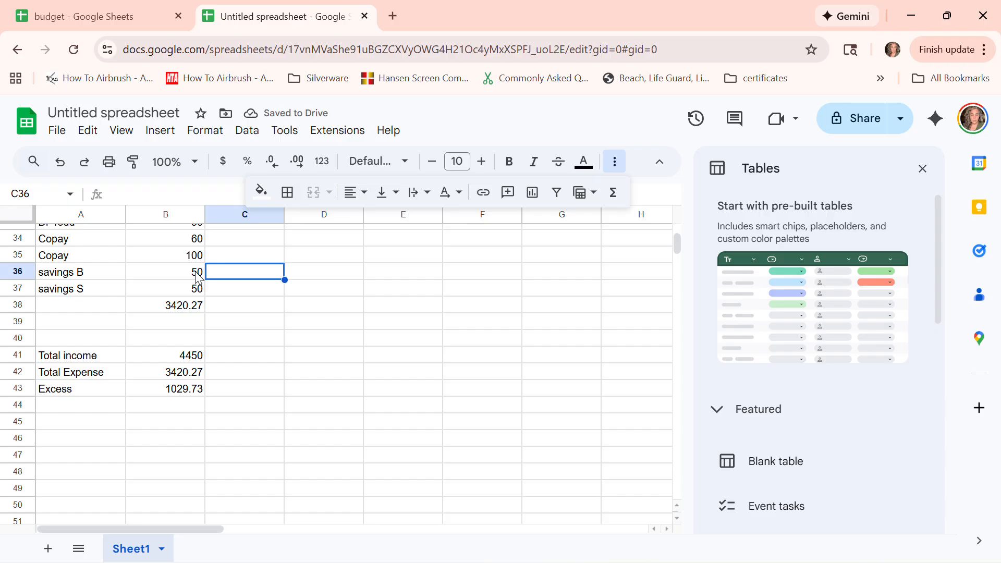
Set the B1 income amount in B4 to 0, and check its effect on the income total in B6 and the summary rows.
scroll(380, 302, up, 6)
scroll(335, 375, up, 5)
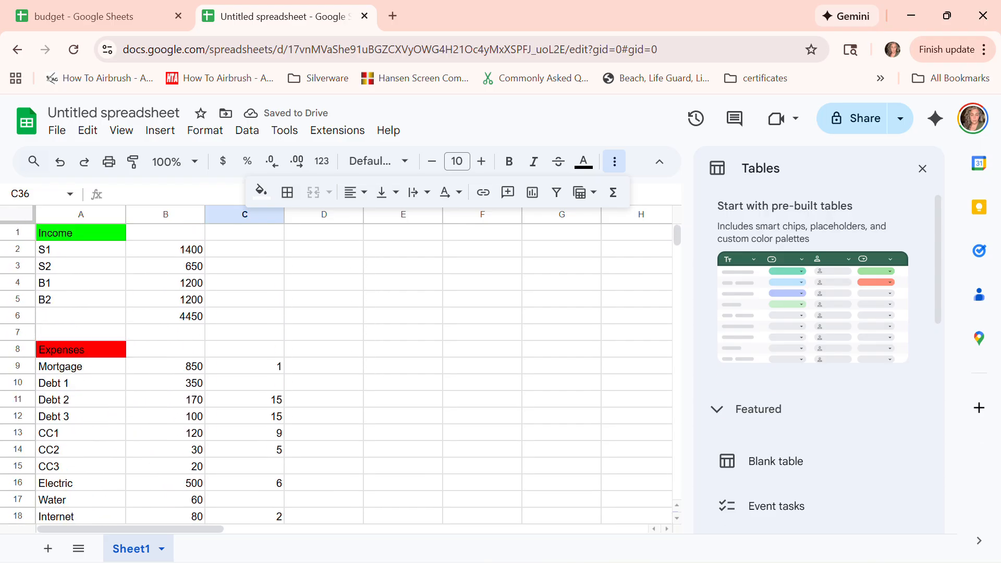
click(166, 282)
text(0)
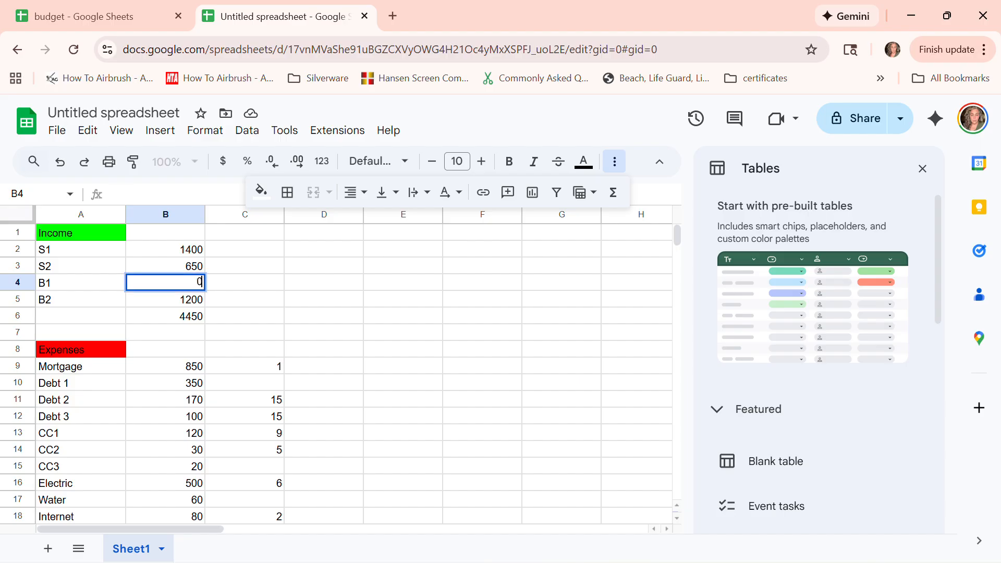
key(Tab)
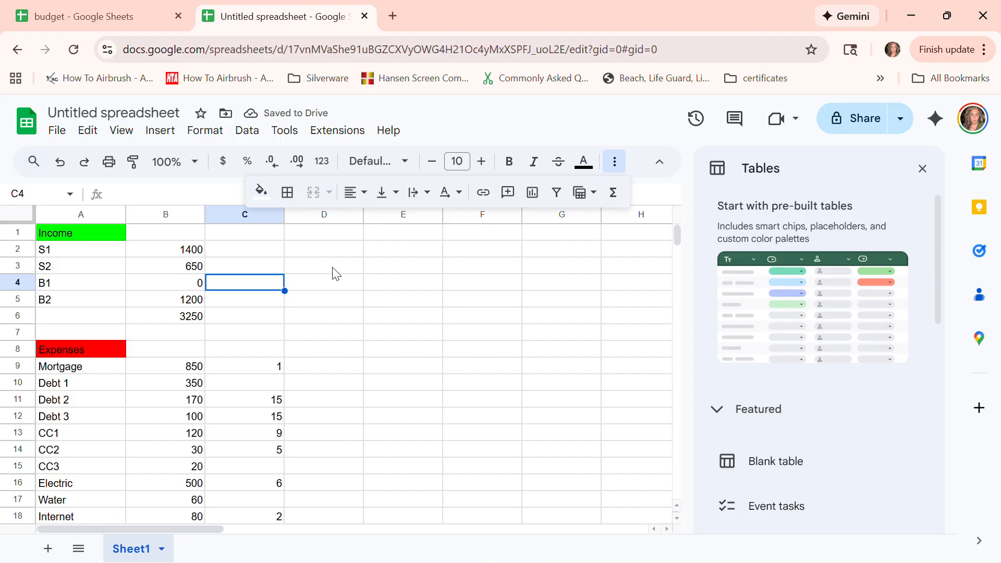
click(190, 318)
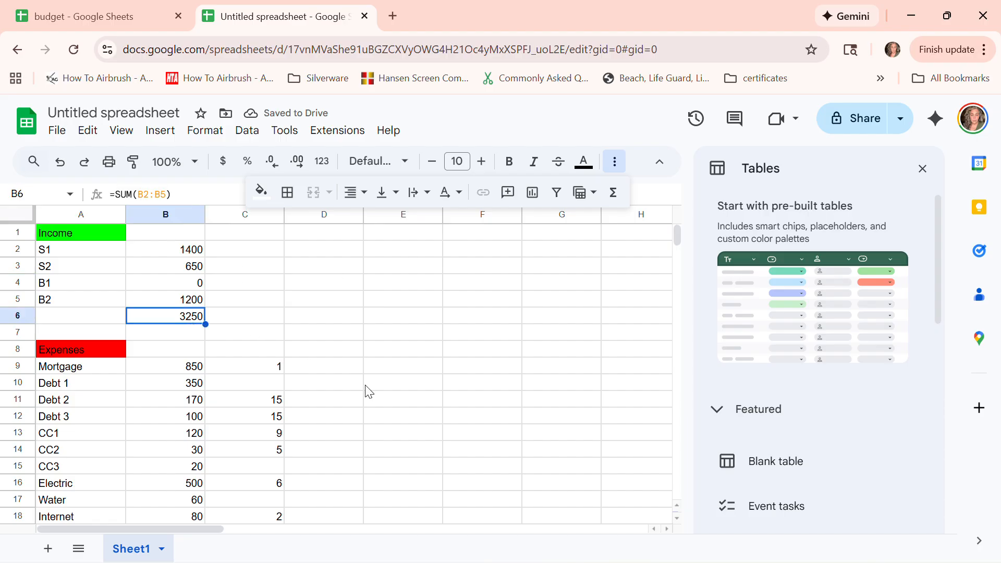
drag(359, 384, 427, 272)
scroll(209, 386, down, 13)
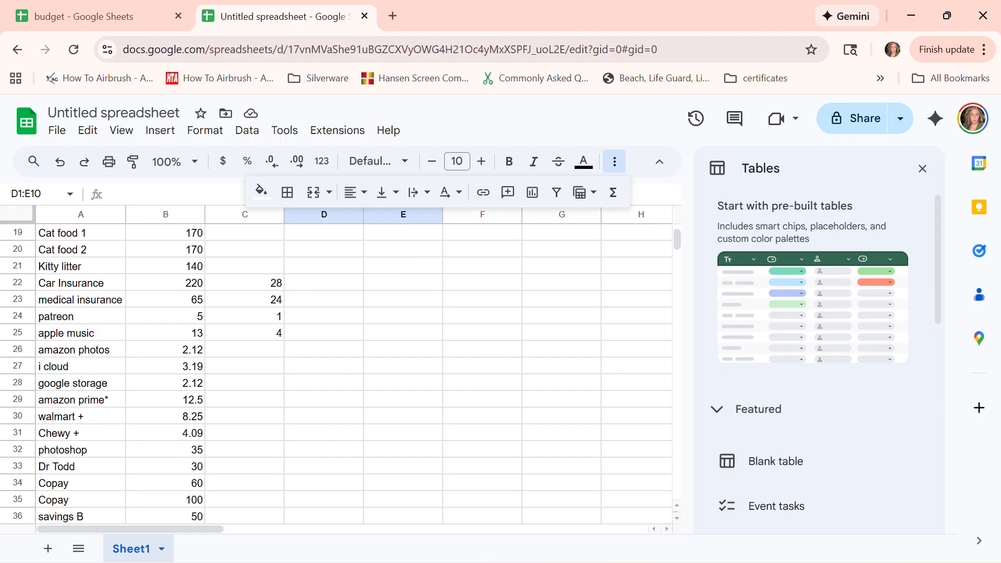
scroll(211, 350, up, 1)
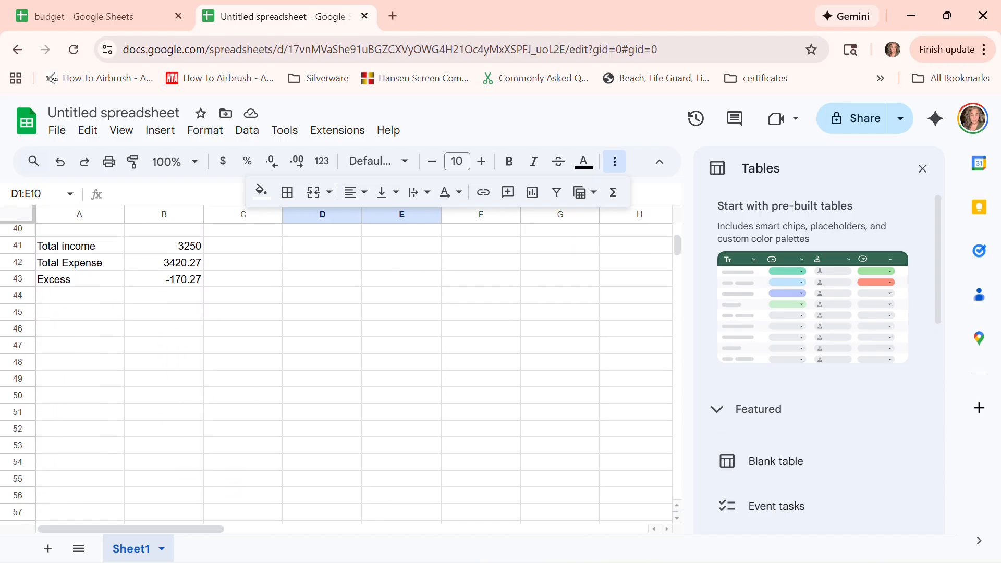
click(188, 264)
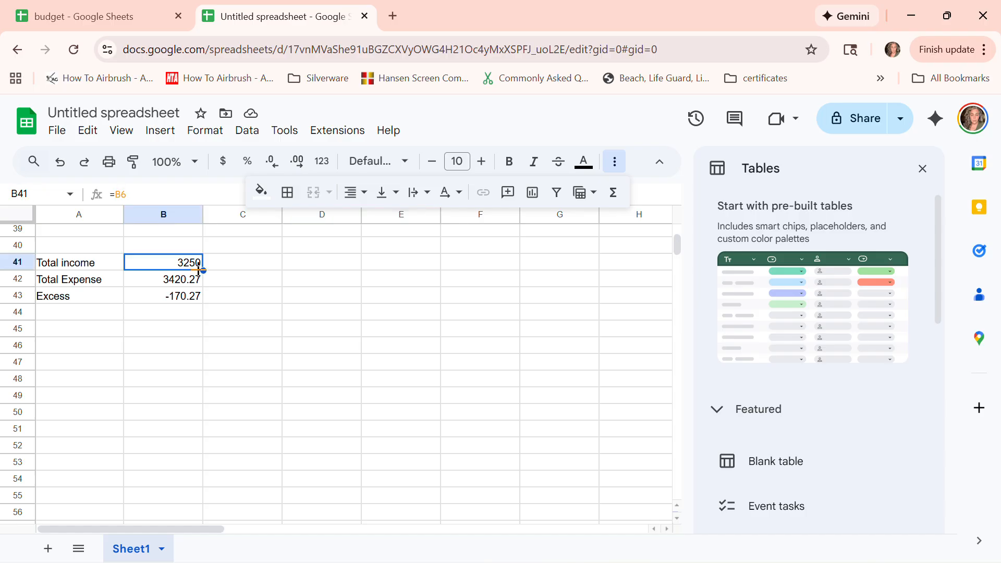
click(187, 297)
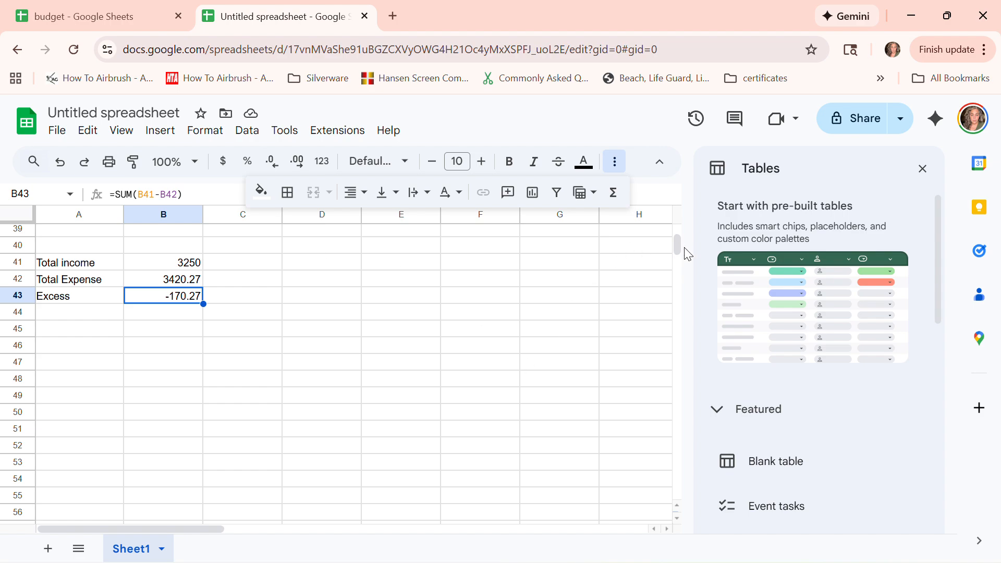
Restore the B1 income amount in B4 to 1200.
drag(676, 247, 680, 224)
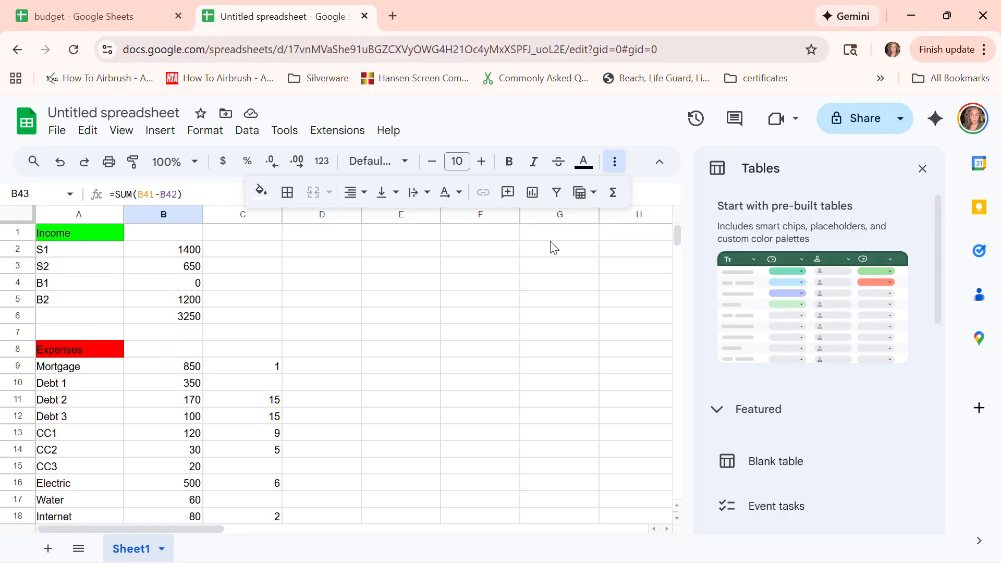
click(196, 288)
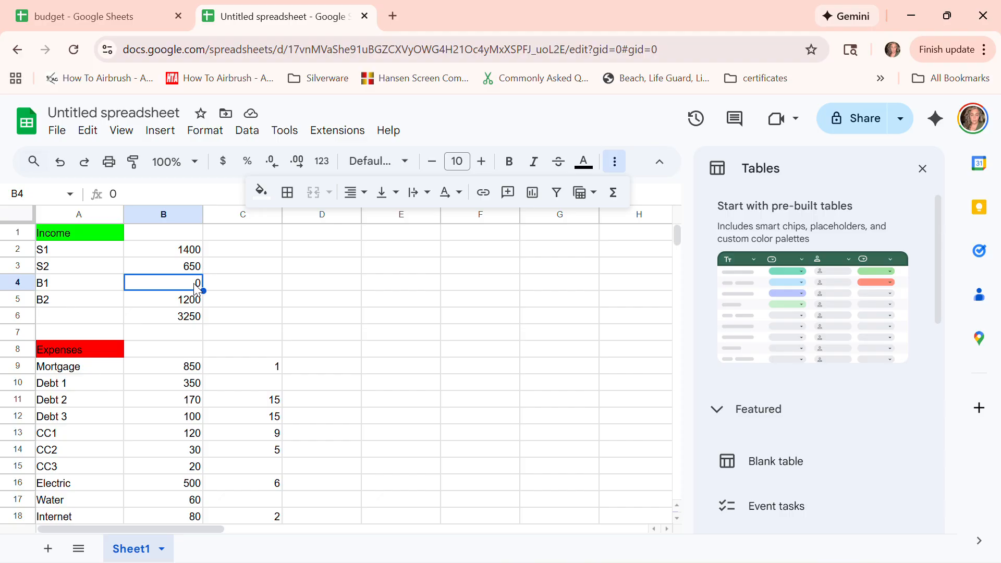
text(1200)
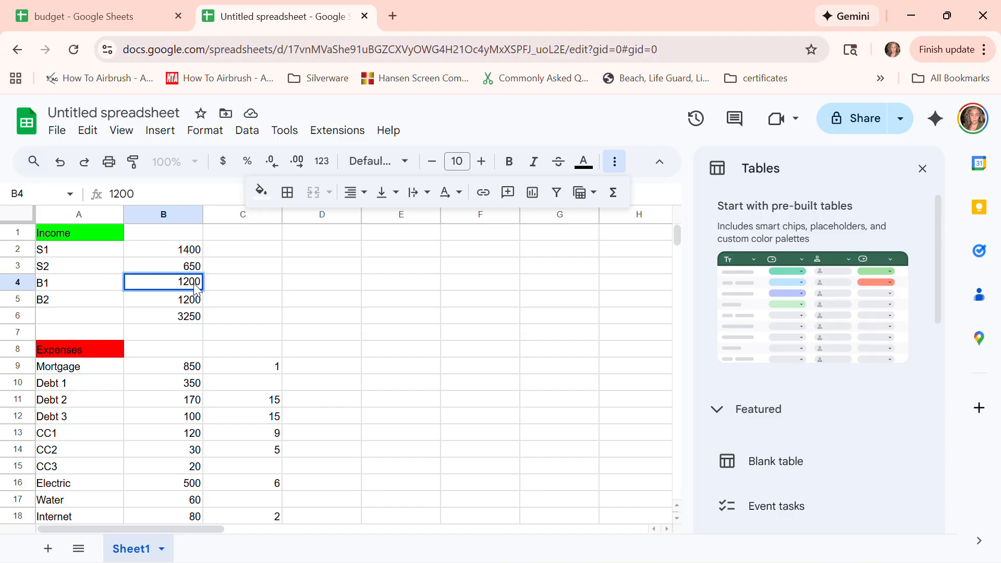
key(Tab)
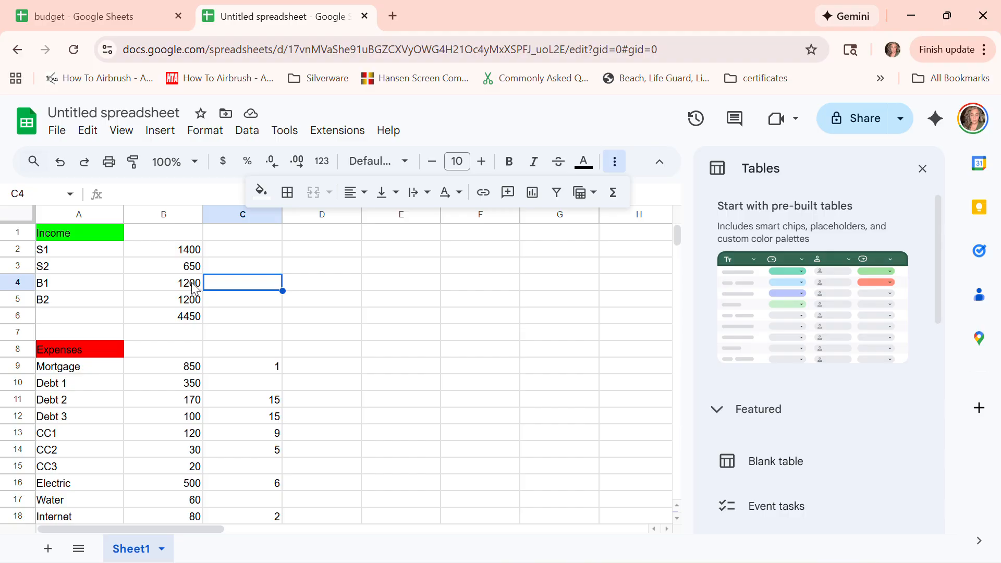
Fill the income total cell B6 with a light orange background.
click(174, 316)
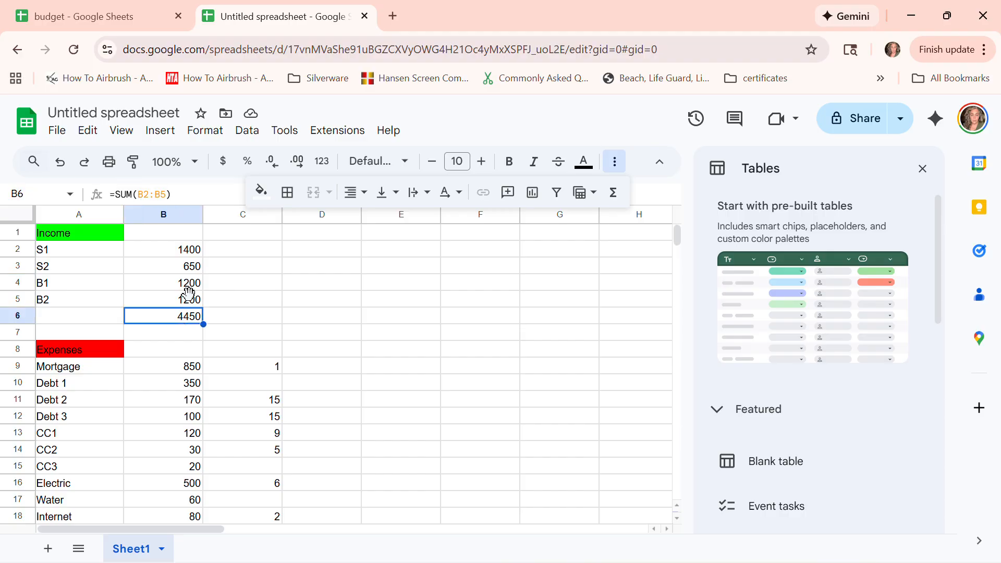
click(261, 195)
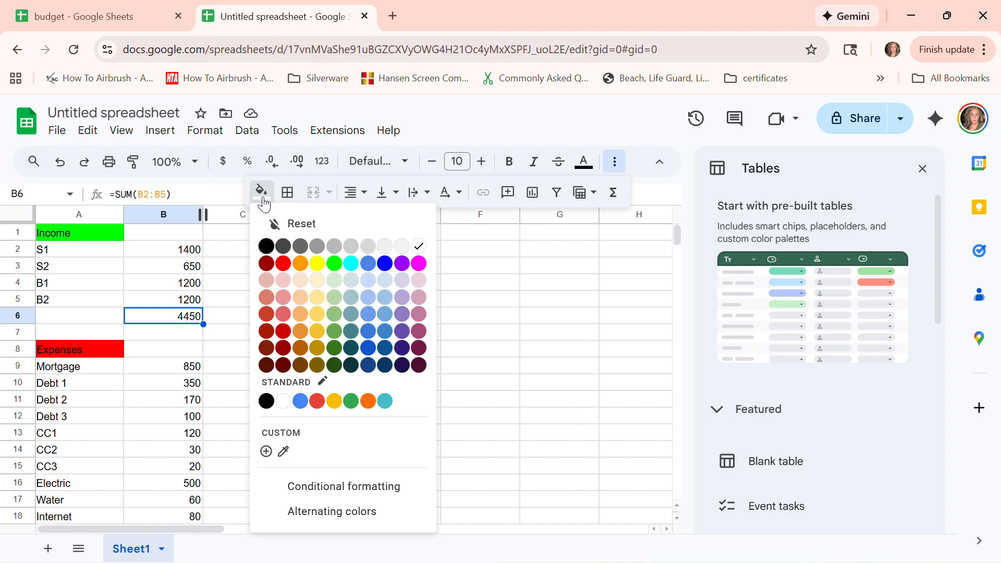
click(302, 280)
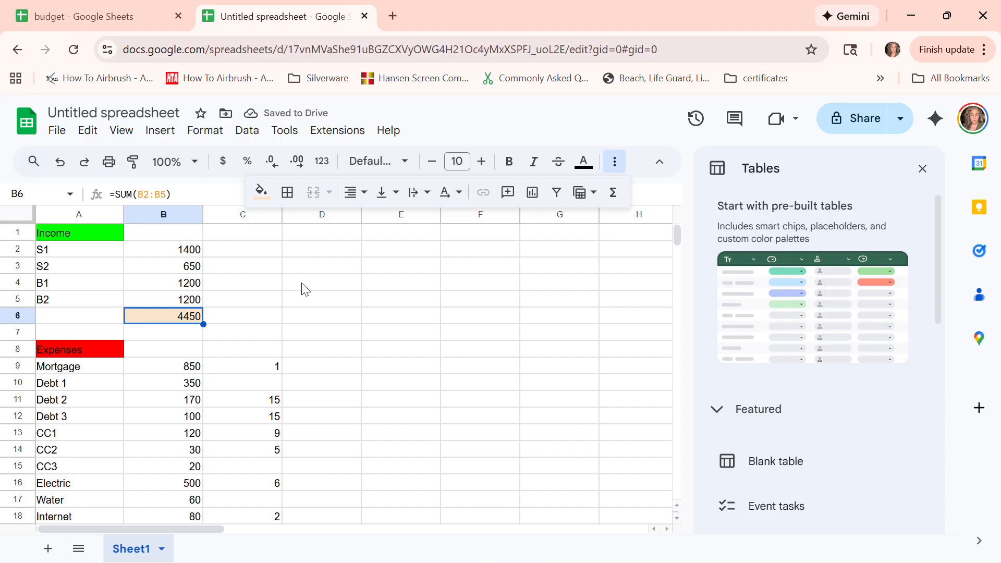
Fill the expense total cell B38 with a light orange background.
scroll(305, 290, down, 4)
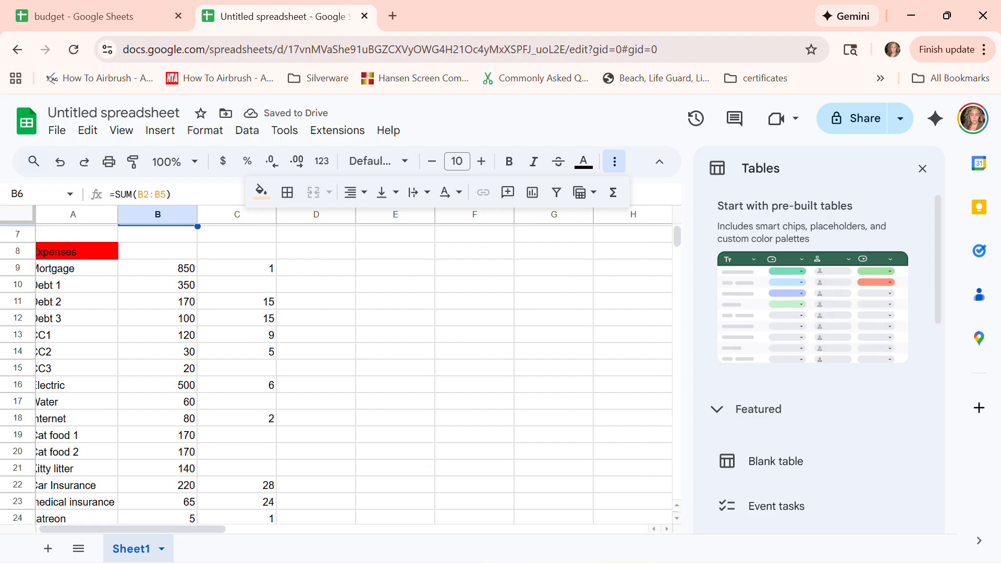
scroll(292, 313, down, 5)
click(169, 363)
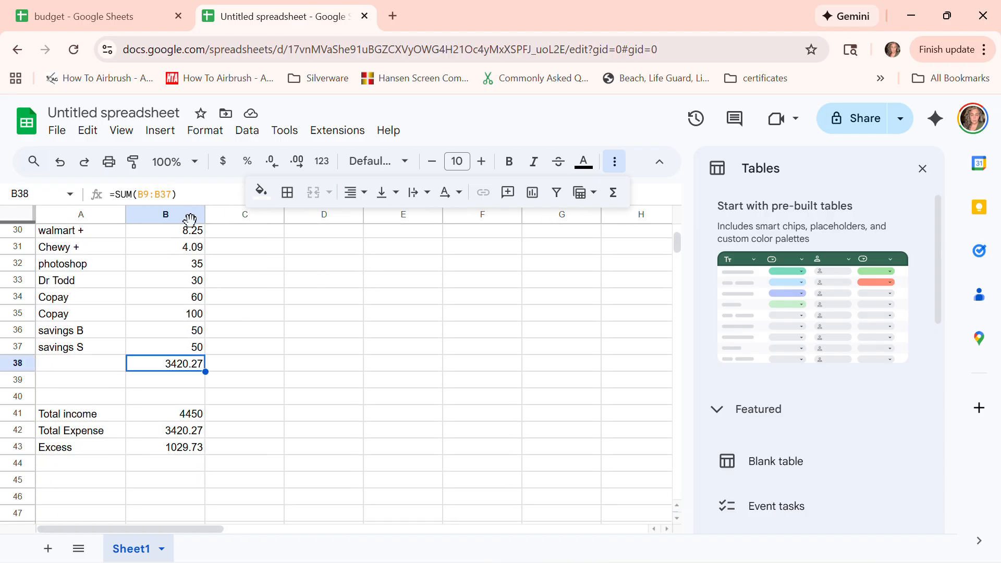
click(261, 194)
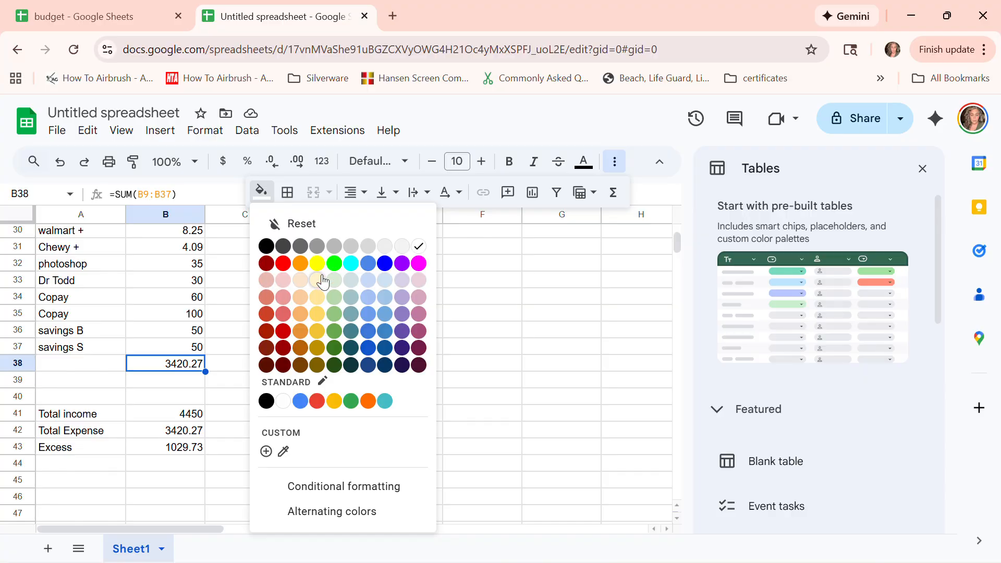
click(302, 279)
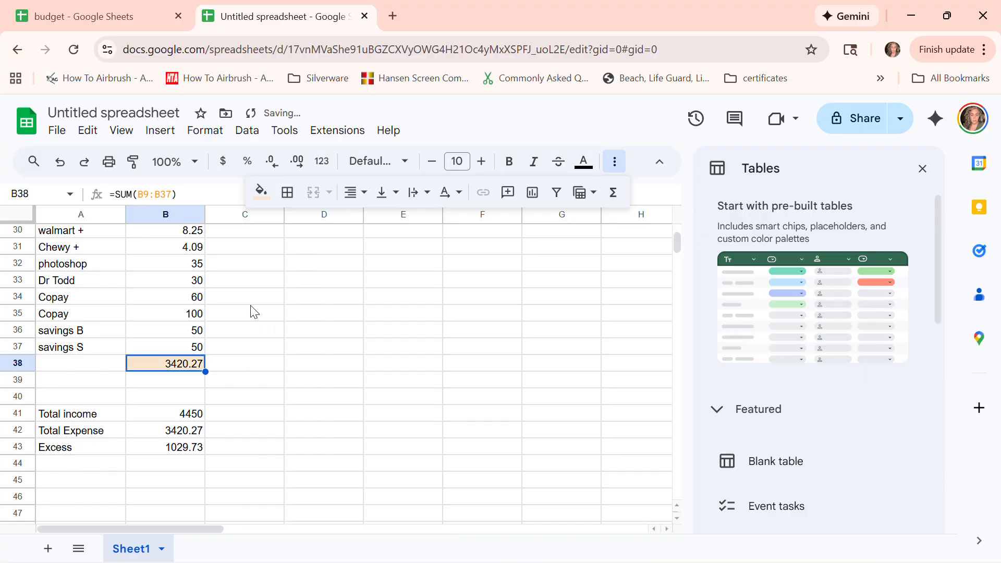
Fill the Total income and Total Expense amounts in B41 and B42 with a light yellow background.
click(201, 416)
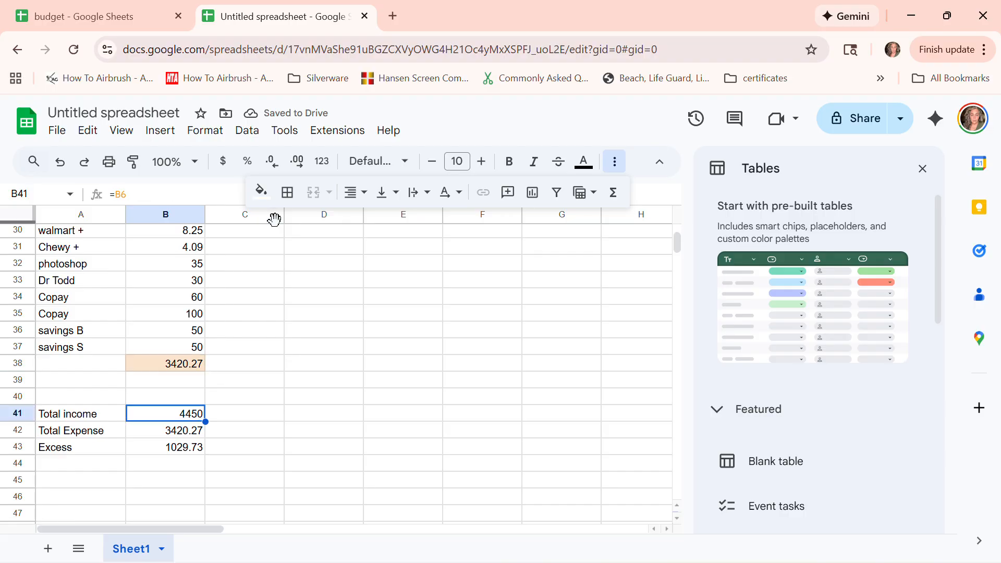
click(259, 191)
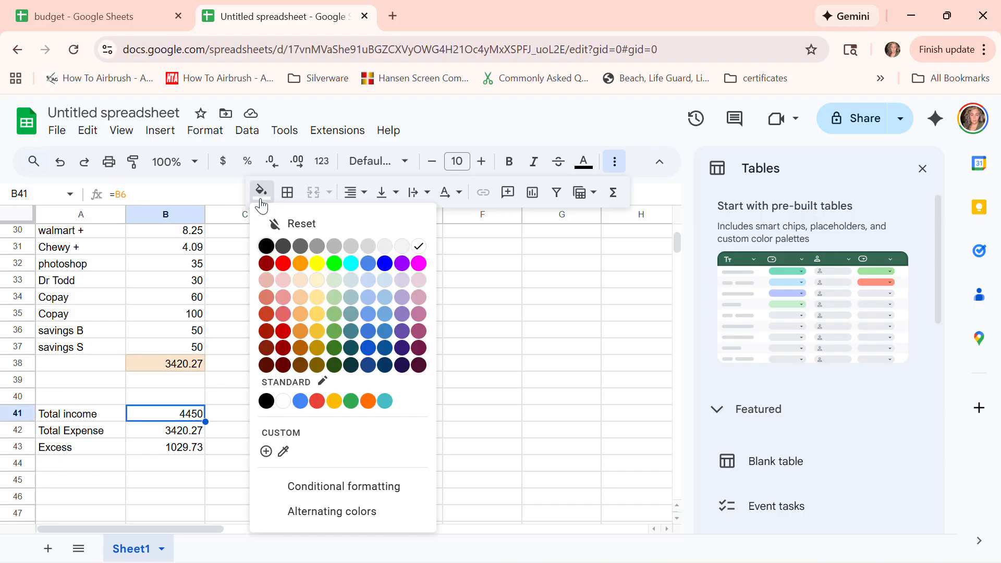
click(323, 288)
click(180, 430)
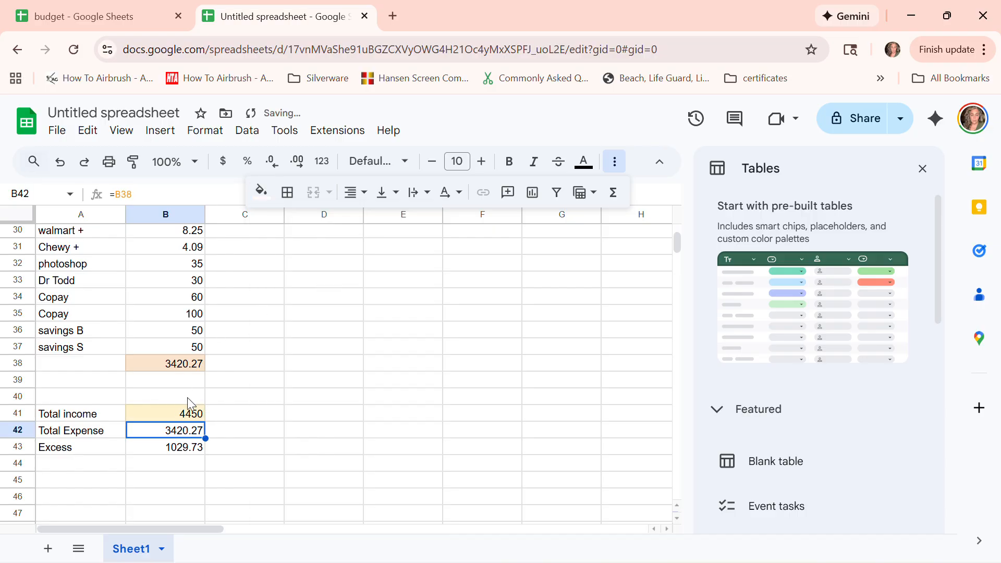
click(260, 191)
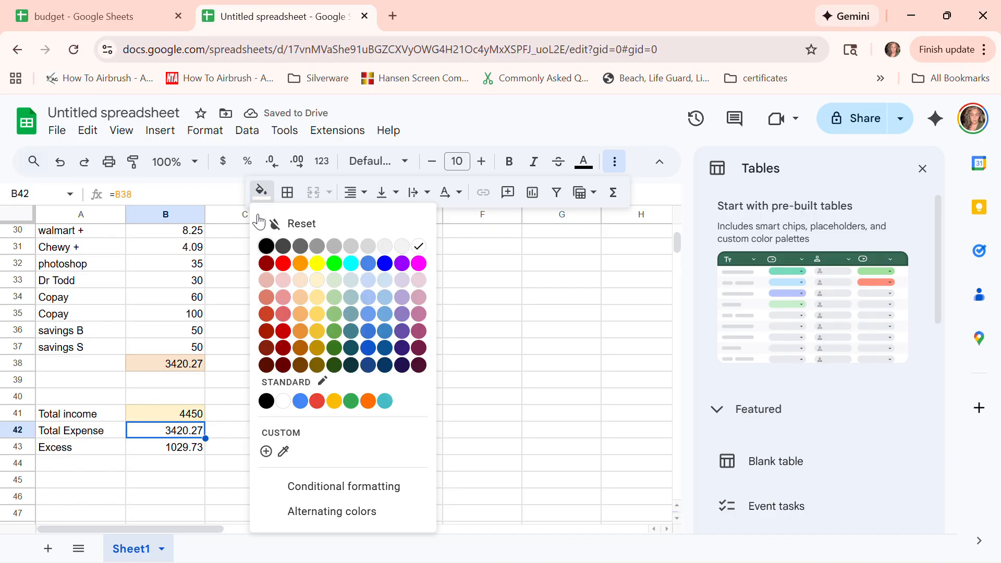
click(323, 278)
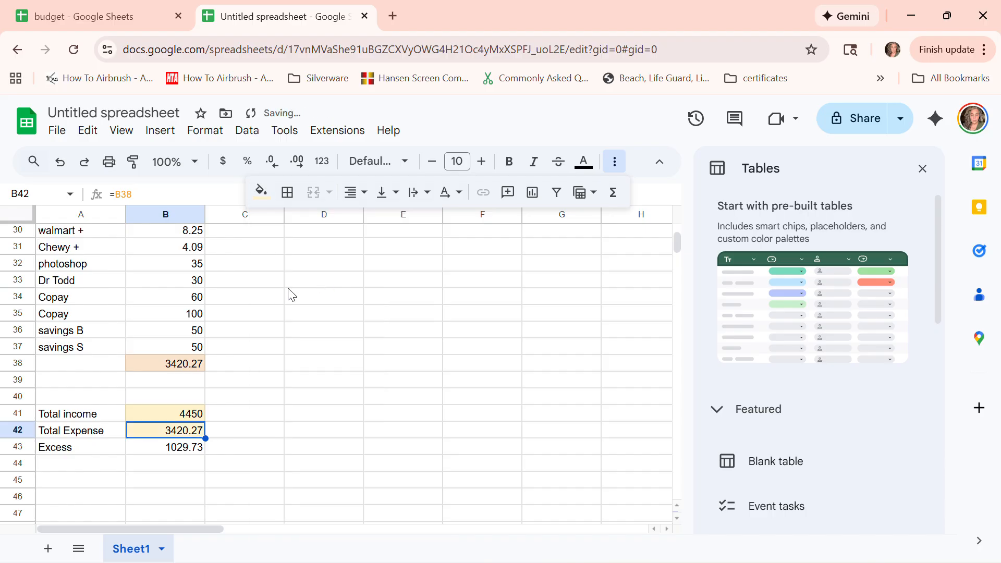
Fill the Excess amount in B43 with a magenta background.
click(174, 449)
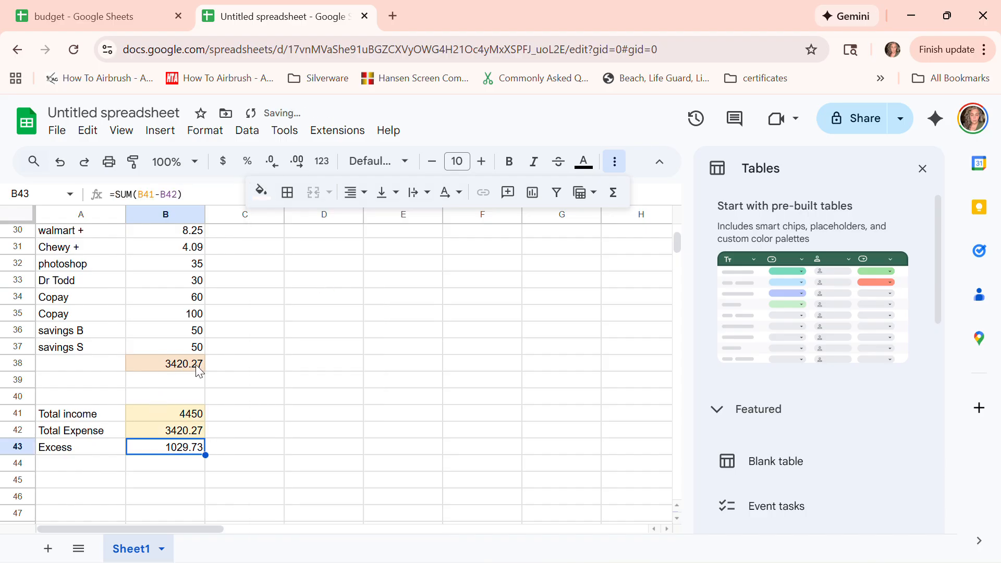
click(261, 191)
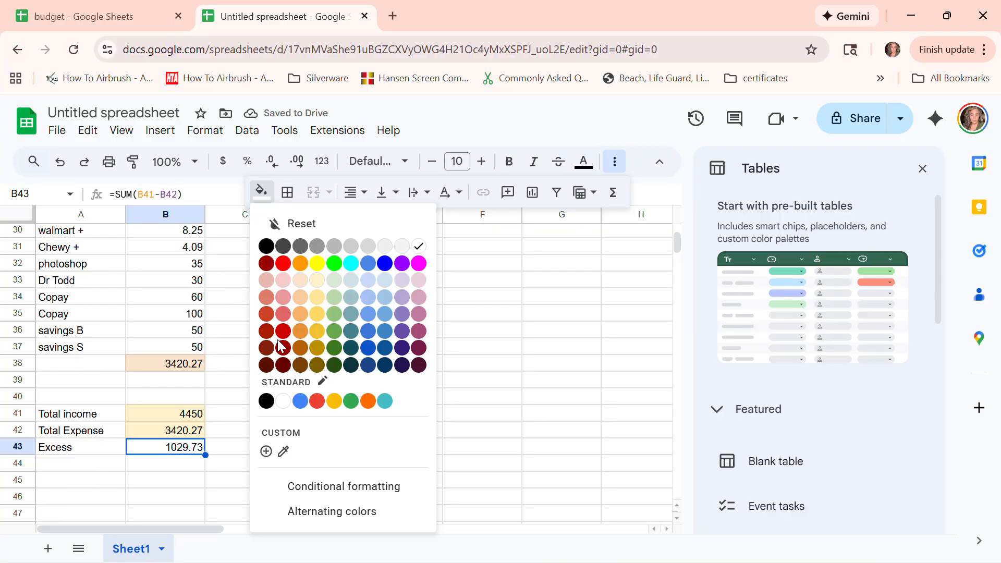
click(420, 263)
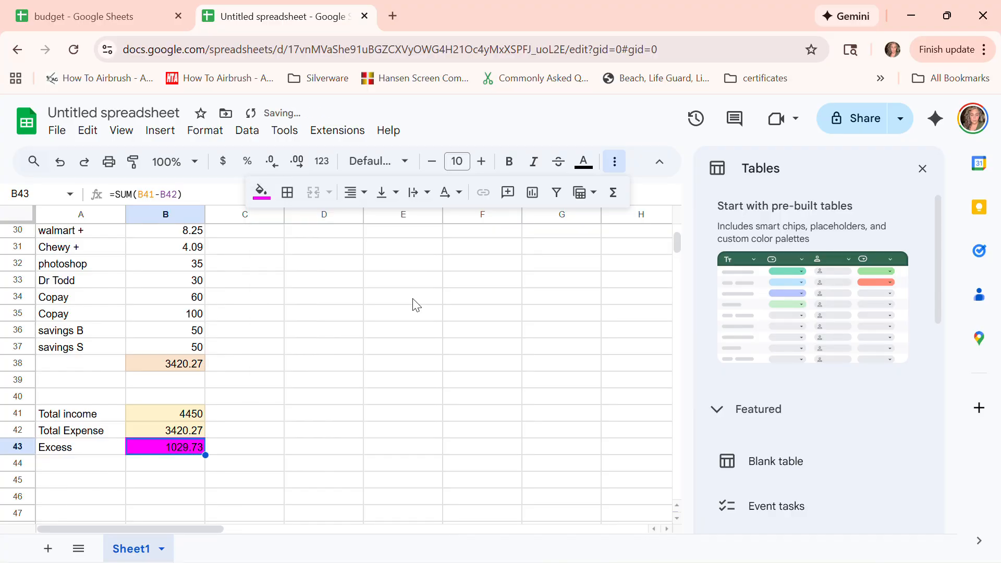
click(437, 402)
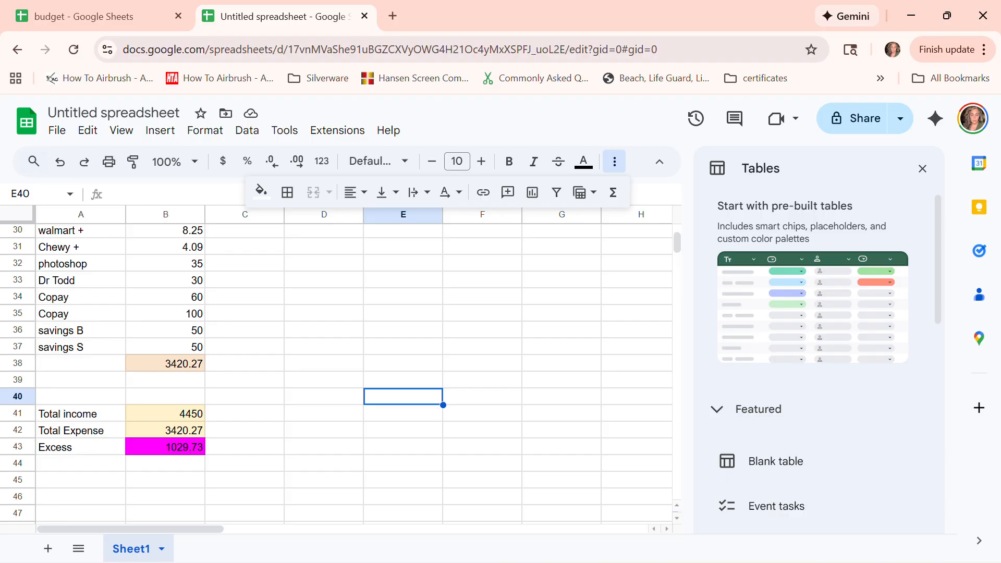
Review the whole budget from the income section through the expenses to the summary rows, and check the individual income amounts in B2 to B5.
scroll(403, 372, up, 10)
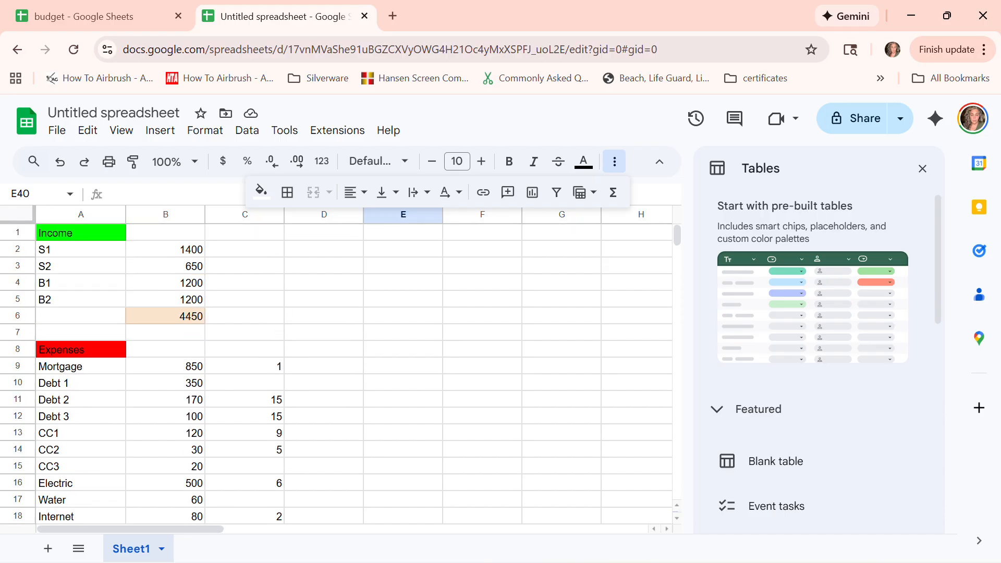
scroll(336, 365, down, 5)
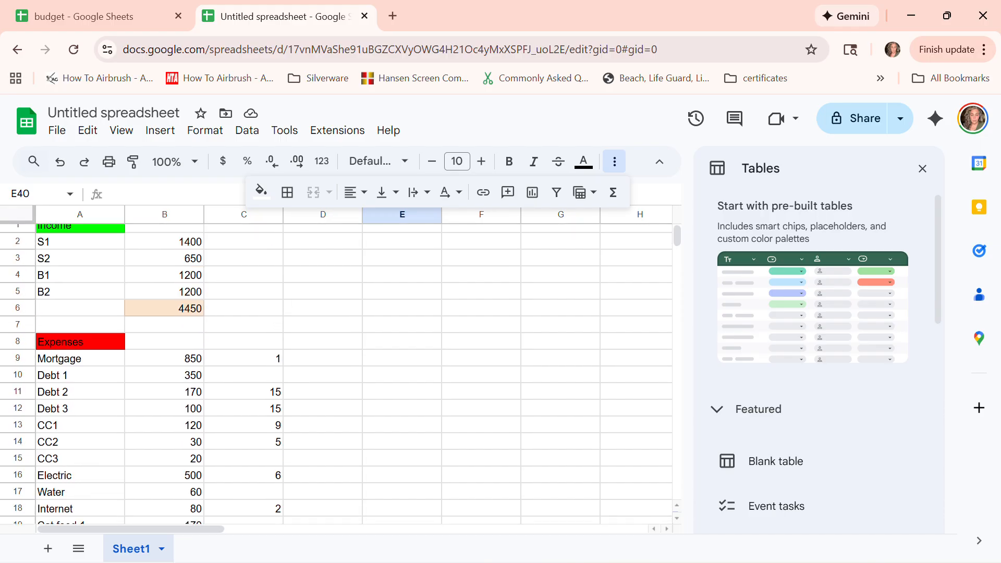
scroll(336, 375, down, 3)
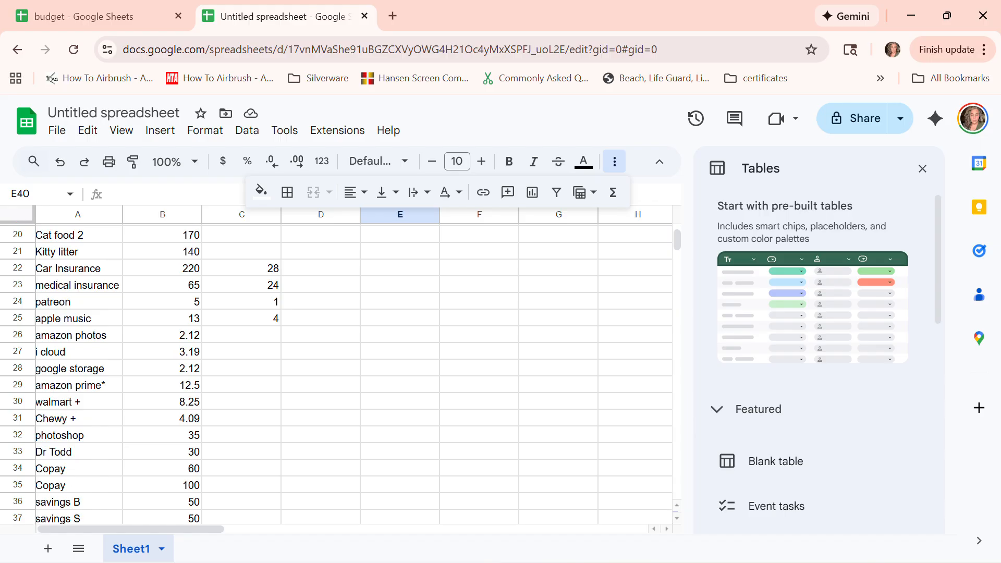
scroll(336, 365, down, 3)
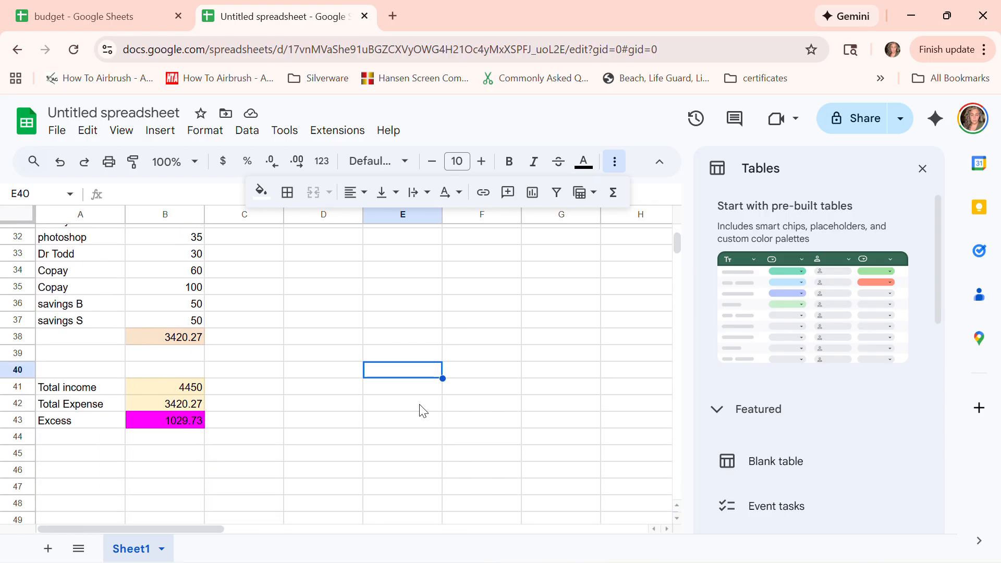
click(181, 443)
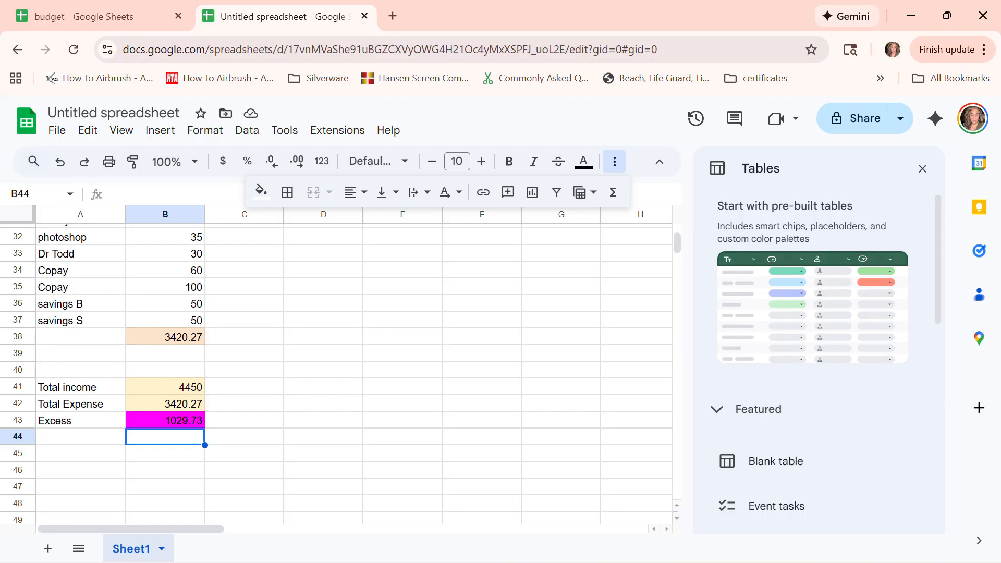
scroll(339, 365, up, 10)
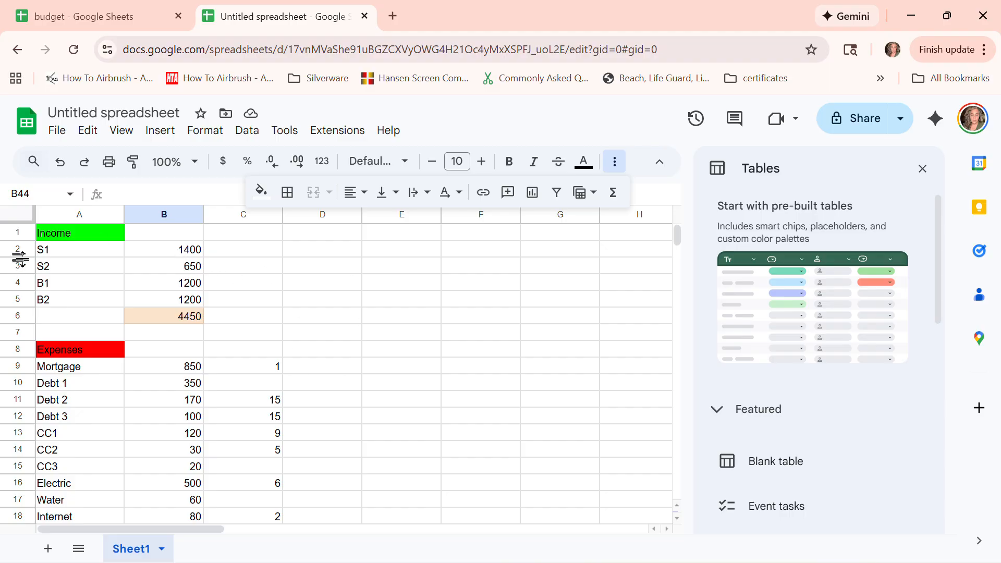
click(177, 254)
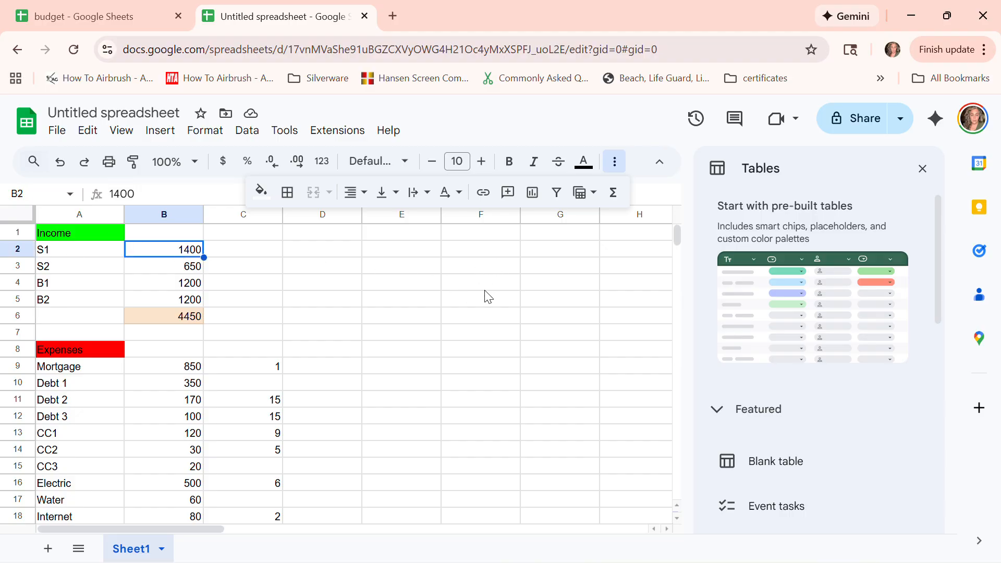
click(481, 333)
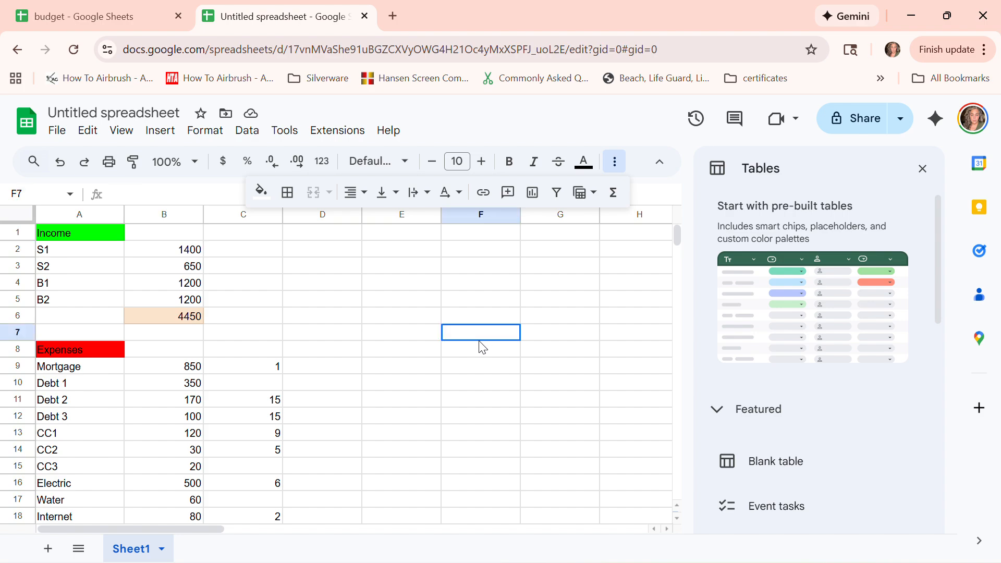
click(509, 354)
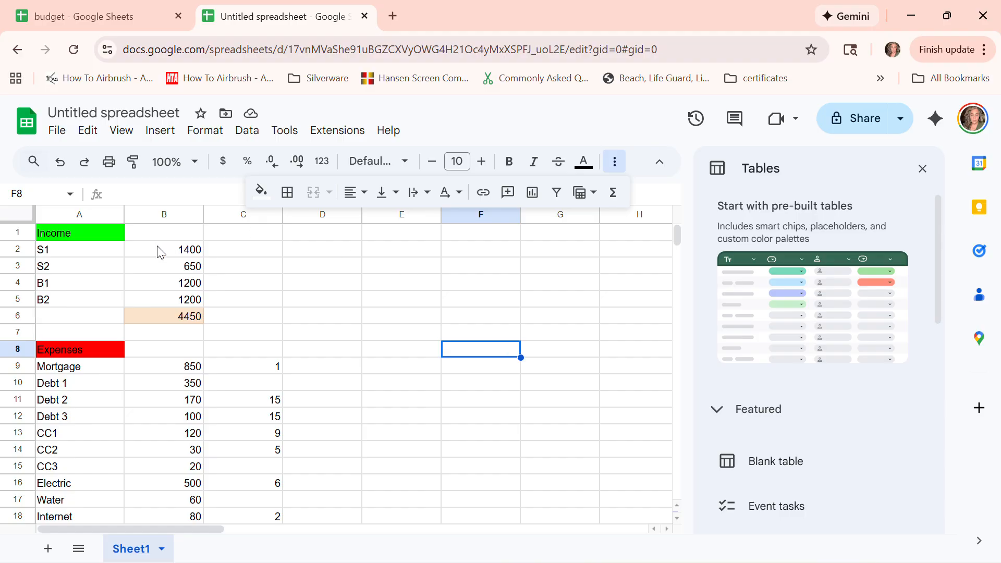
click(198, 253)
click(197, 270)
click(197, 284)
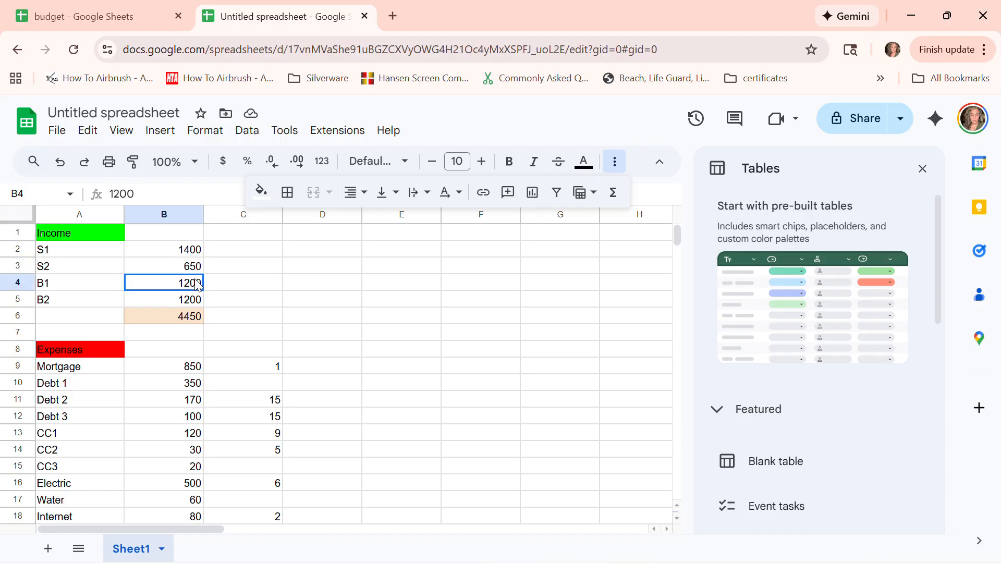
click(197, 302)
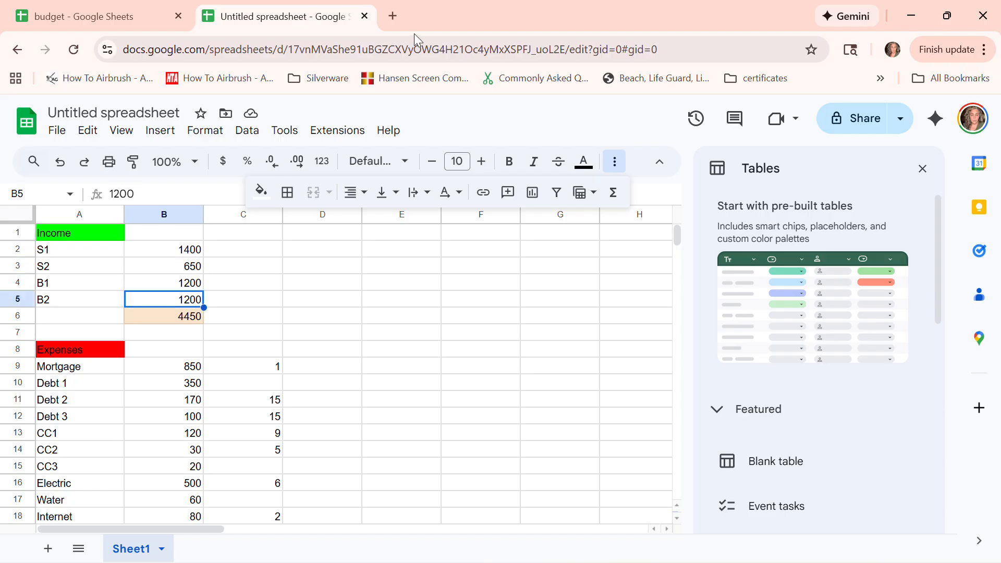